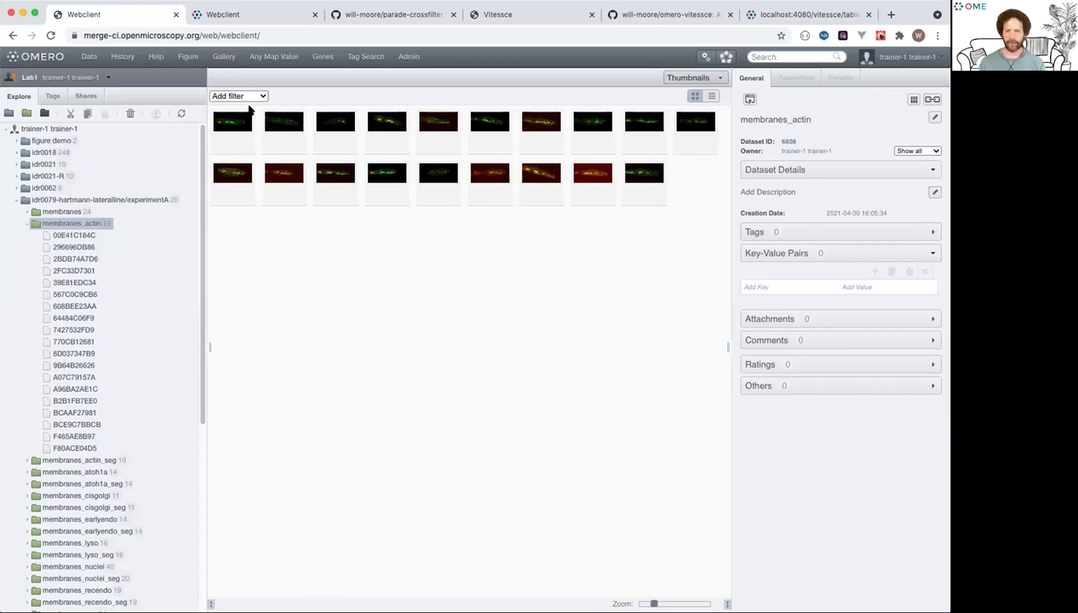
pyautogui.click(244, 96)
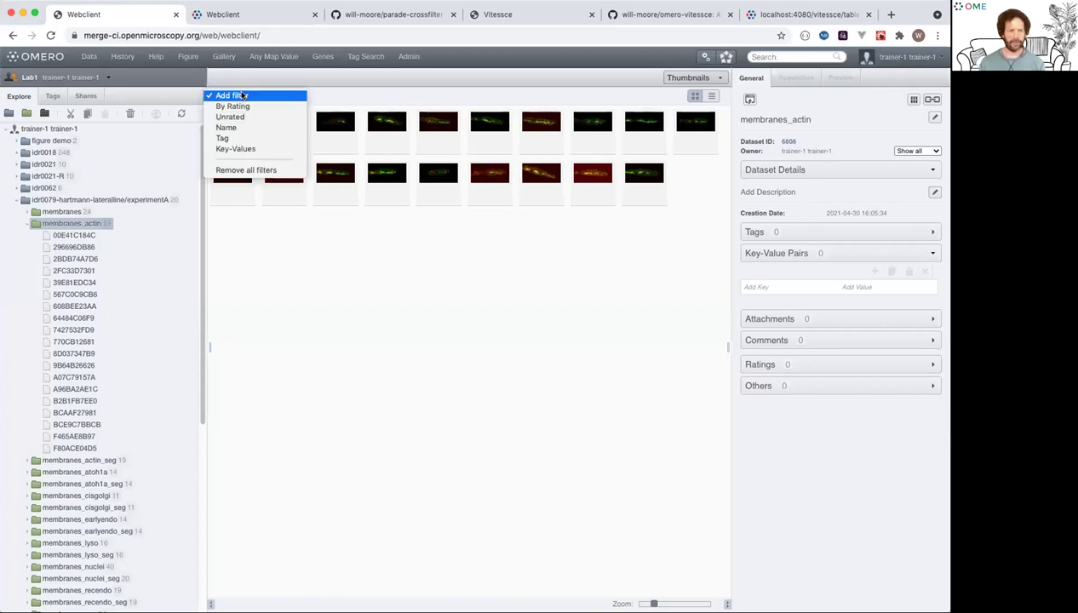
pyautogui.click(338, 91)
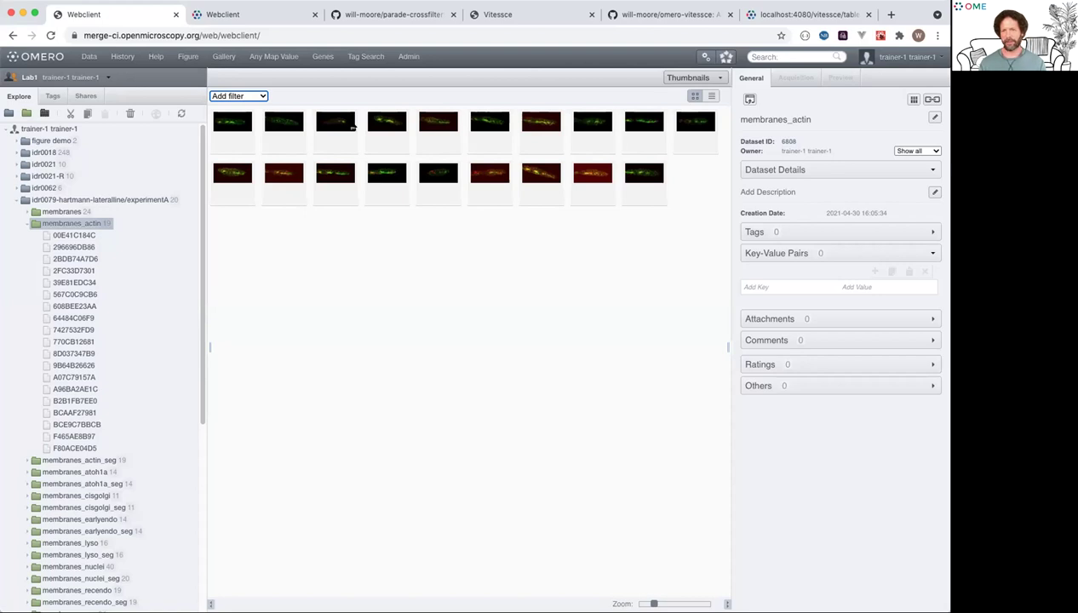
# Switch the thumbnails display to Parade, collapse the membranes_actin dataset and open all datasets of the project
pyautogui.click(683, 78)
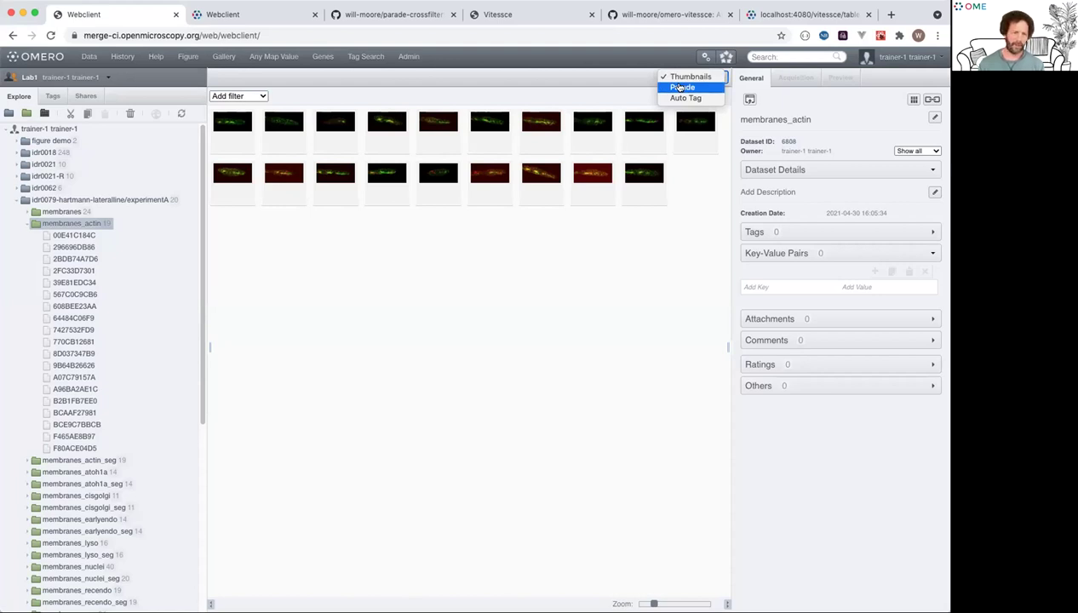
pyautogui.click(681, 88)
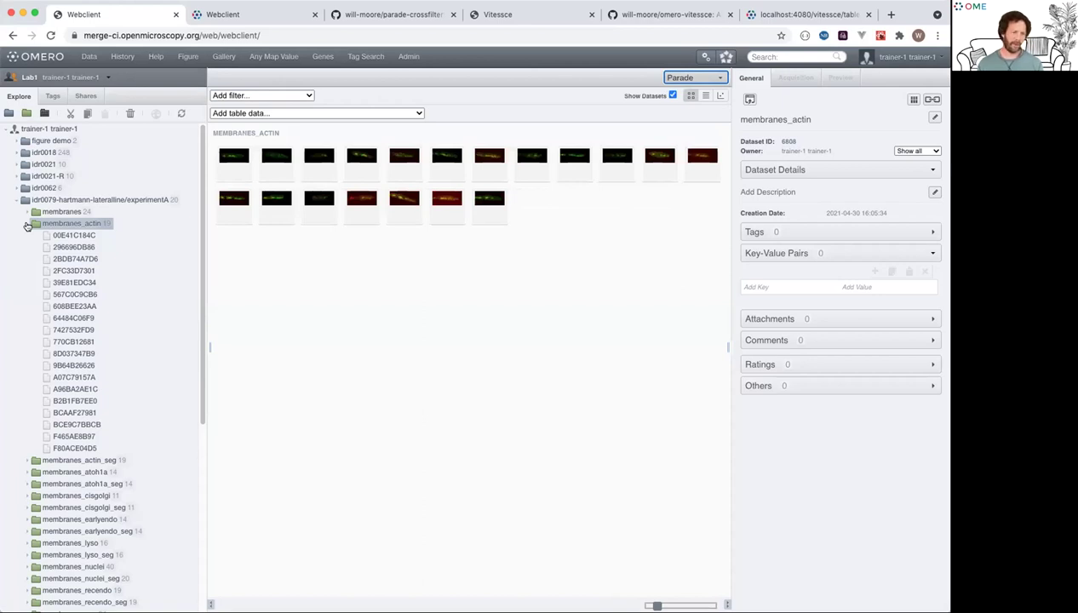
pyautogui.click(28, 224)
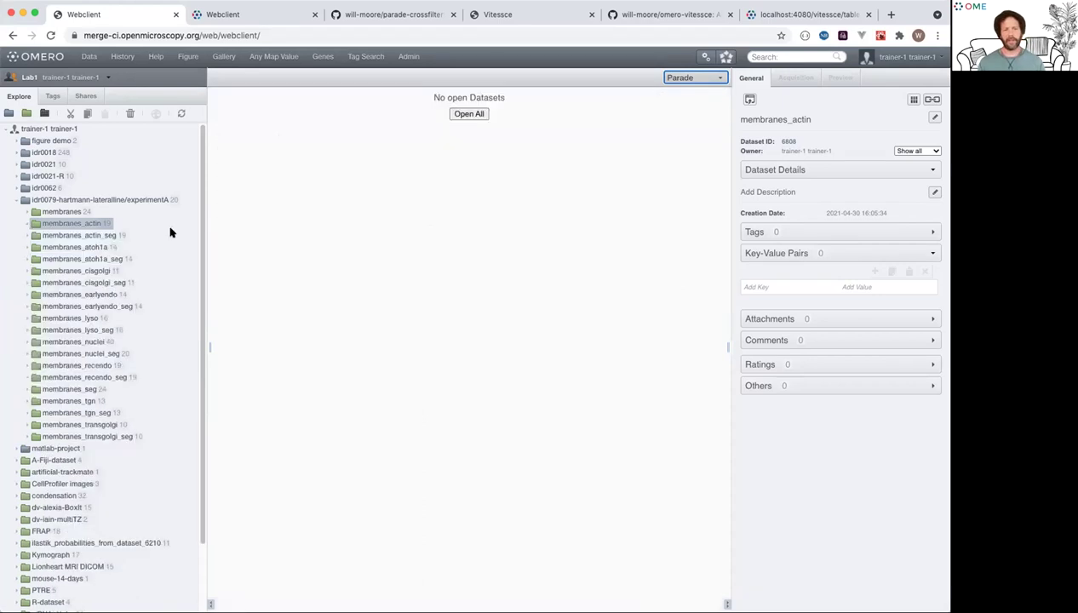
pyautogui.click(468, 114)
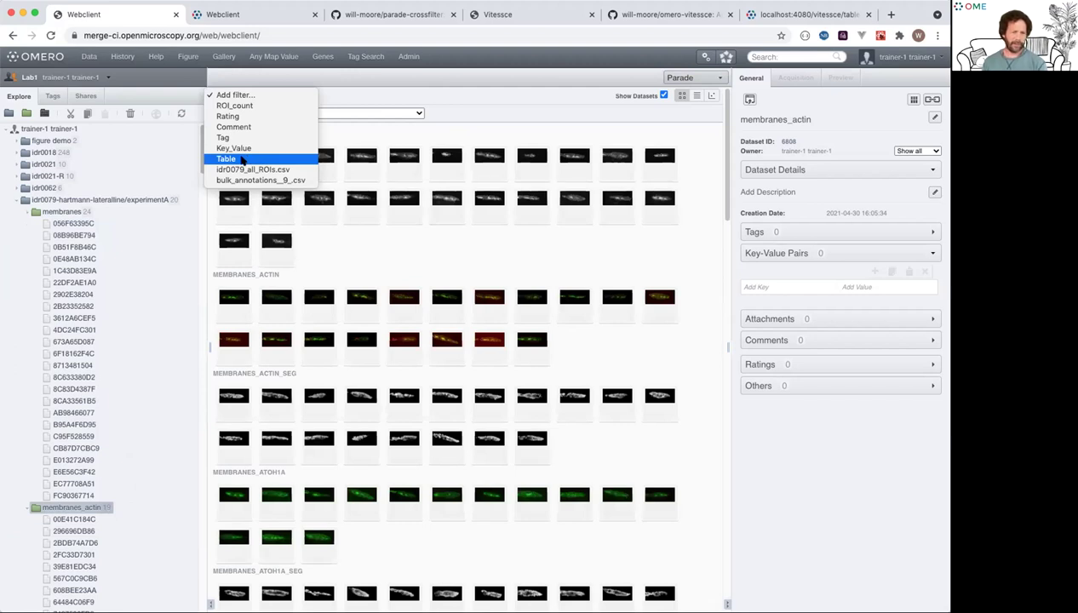
# Add a Table filter to the Parade view and set it to the RAW_Y_Range column
pyautogui.click(242, 160)
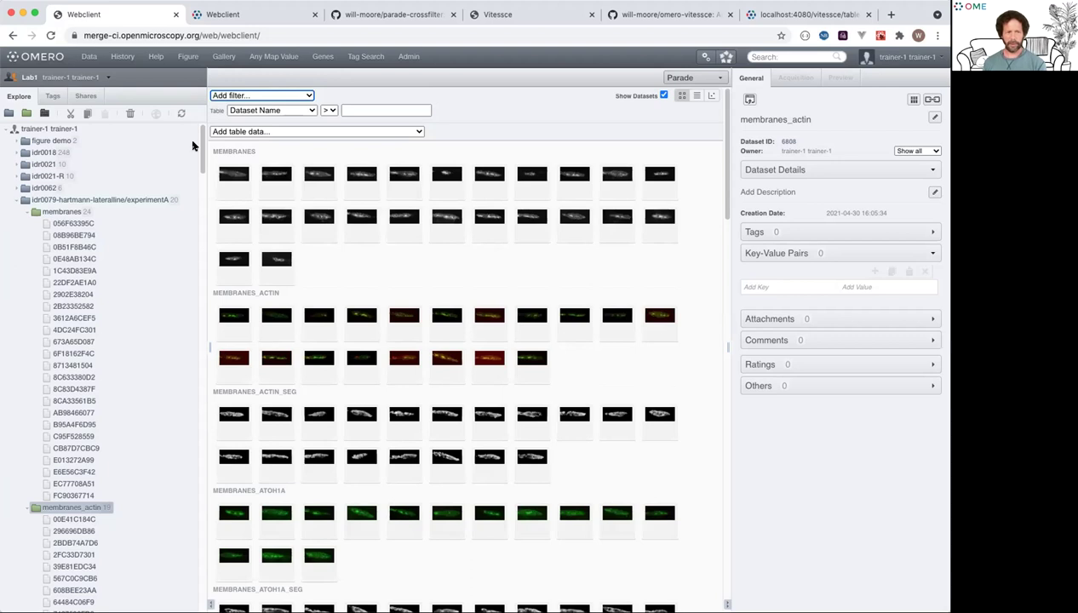
pyautogui.click(311, 110)
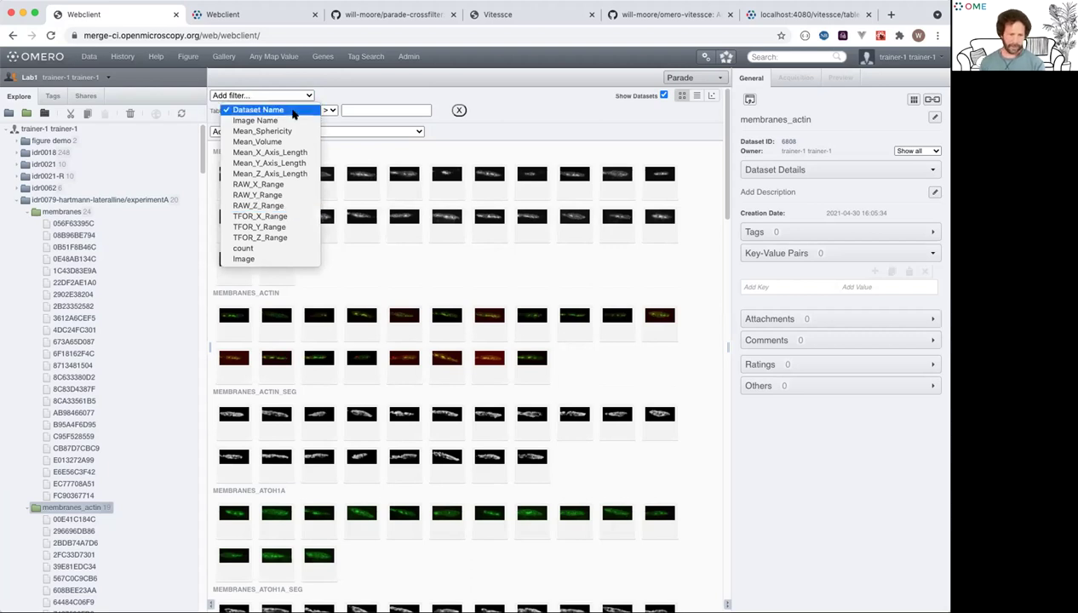
pyautogui.click(266, 198)
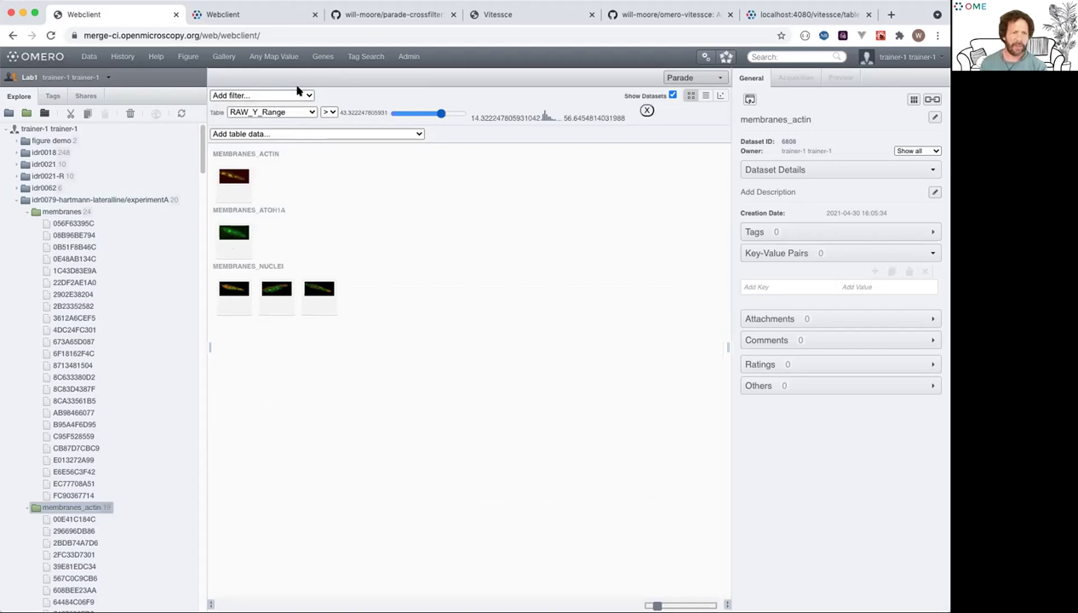
# Change the table filter's column to RAW_X_Range and raise its greater-than threshold to about 109.6
pyautogui.click(290, 111)
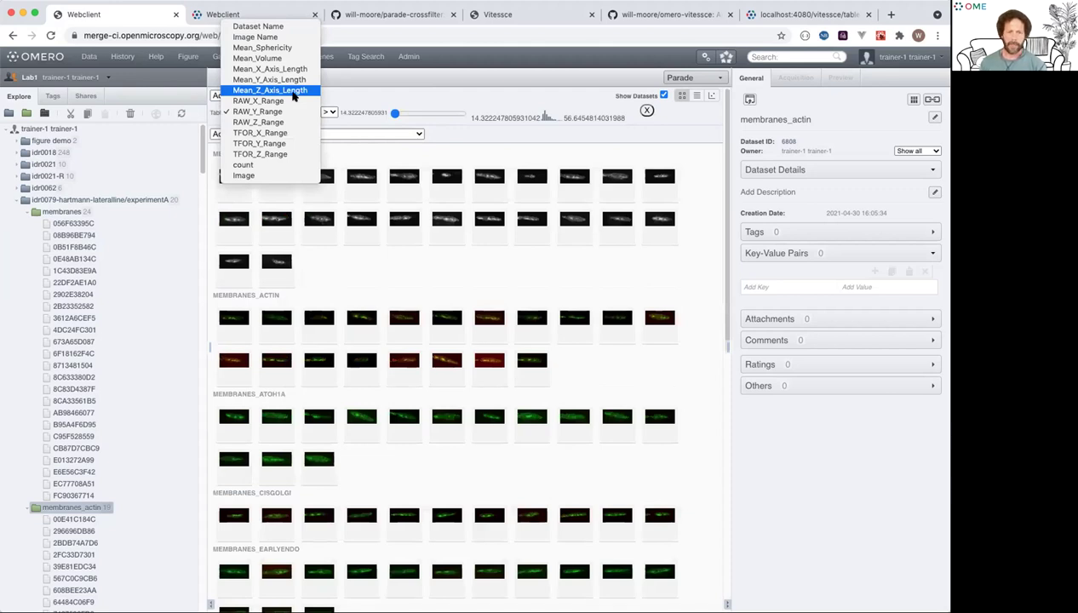
pyautogui.press('Down')
pyautogui.press('Return')
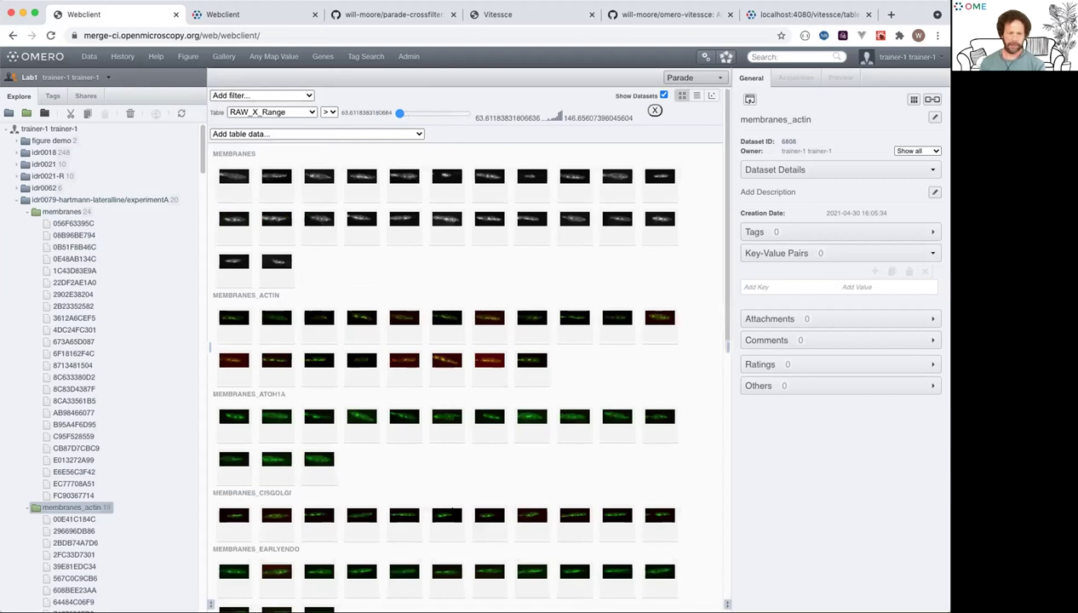
pyautogui.moveTo(400, 114); pyautogui.dragTo(436, 114)
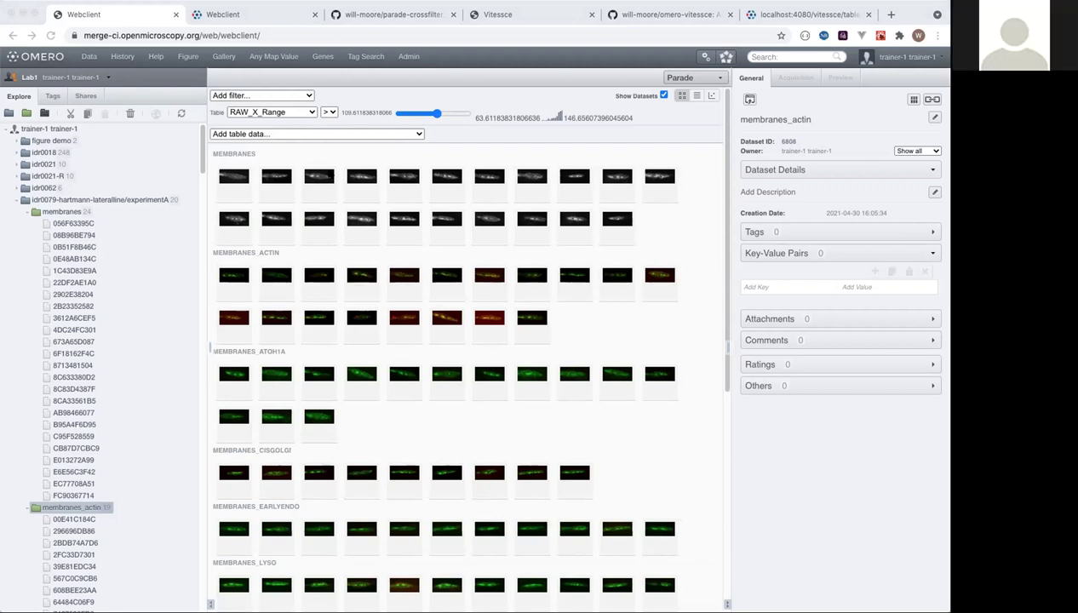
# List the images as a table and add the Table_RAW_Y_Range and Table_TFOR_Y_Range data columns
pyautogui.click(328, 134)
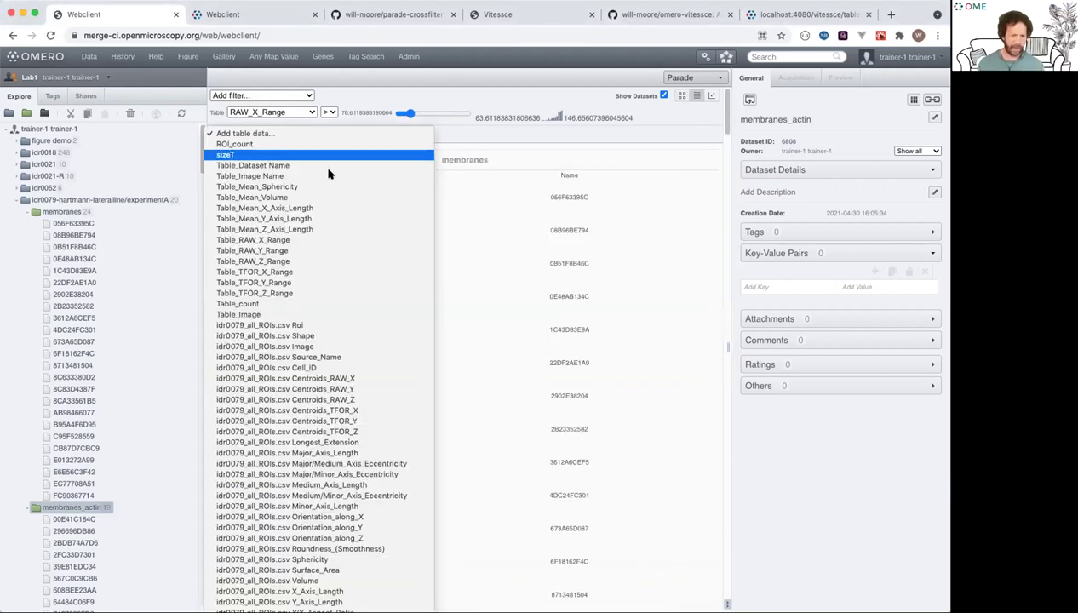
pyautogui.click(314, 250)
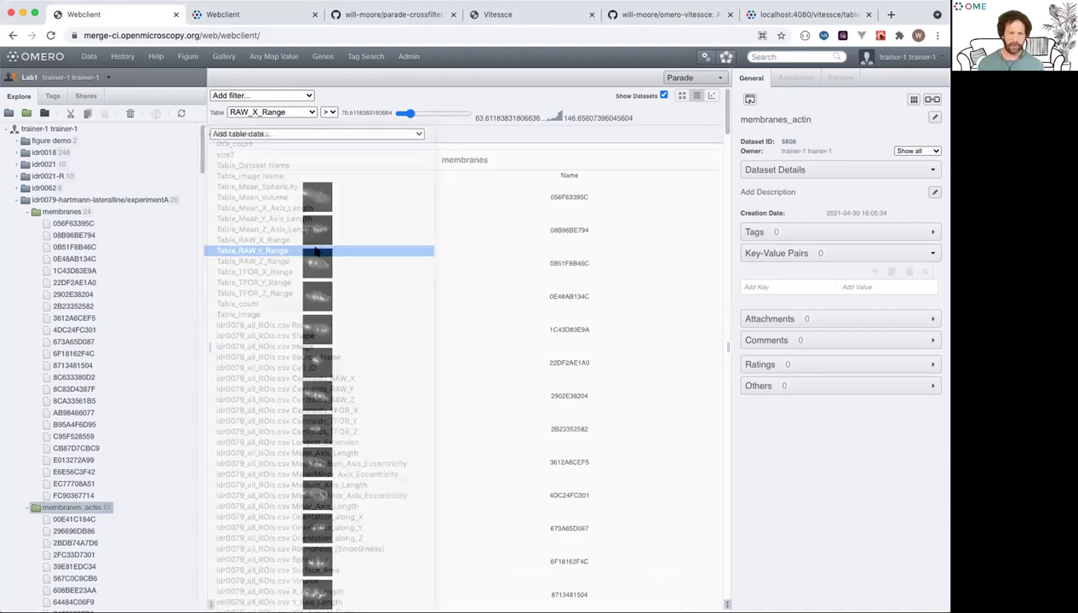
pyautogui.click(346, 135)
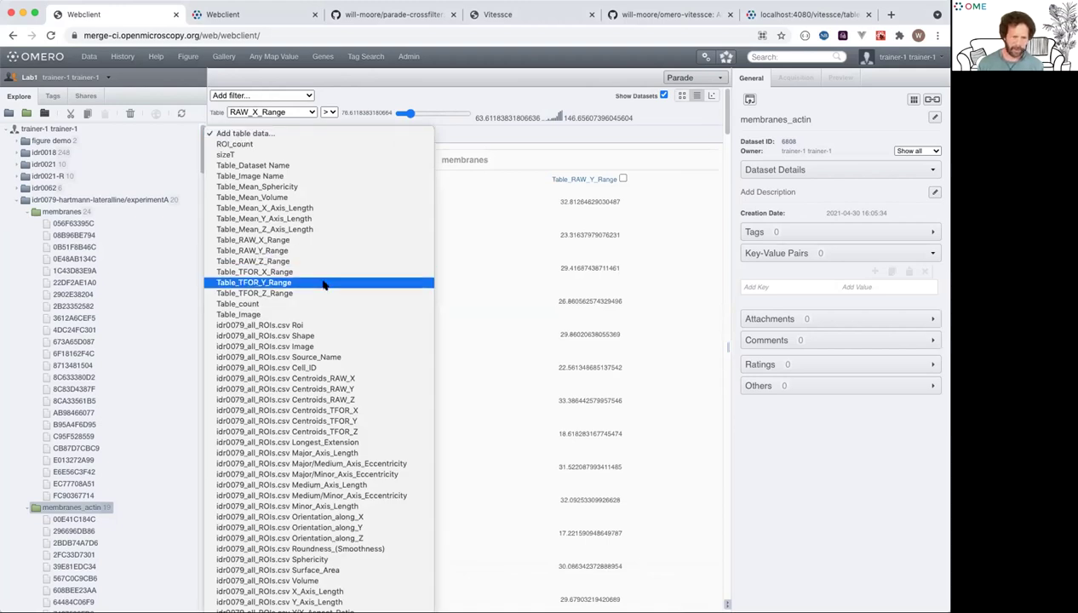
pyautogui.click(324, 284)
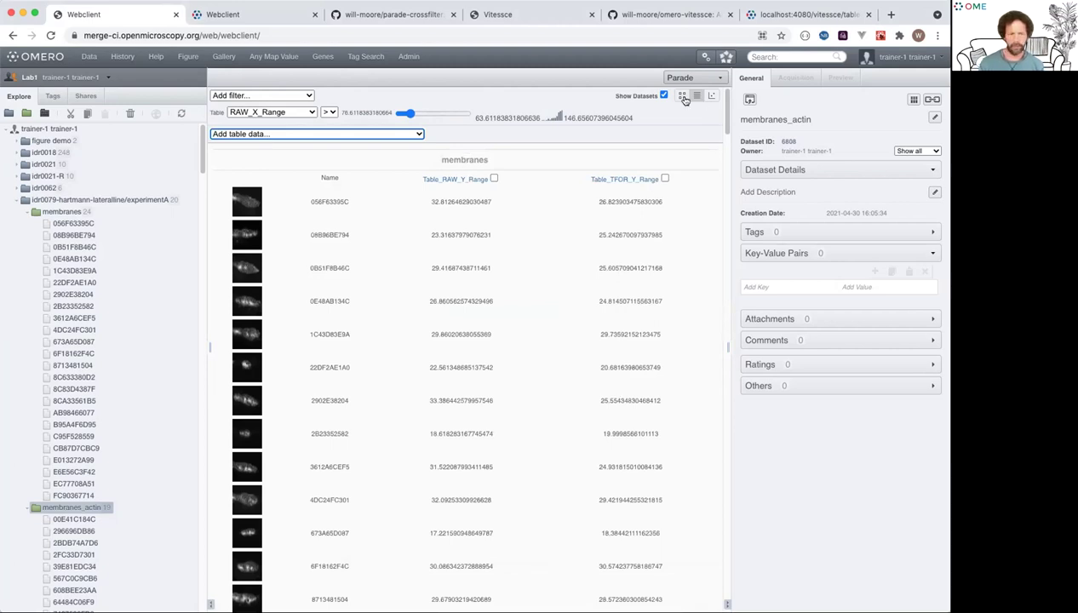
# Show the images as a scatter plot of Table_TFOR_Y_Range against Table_RAW_Y_Range and select the point for image 7ADFA42907
pyautogui.click(712, 96)
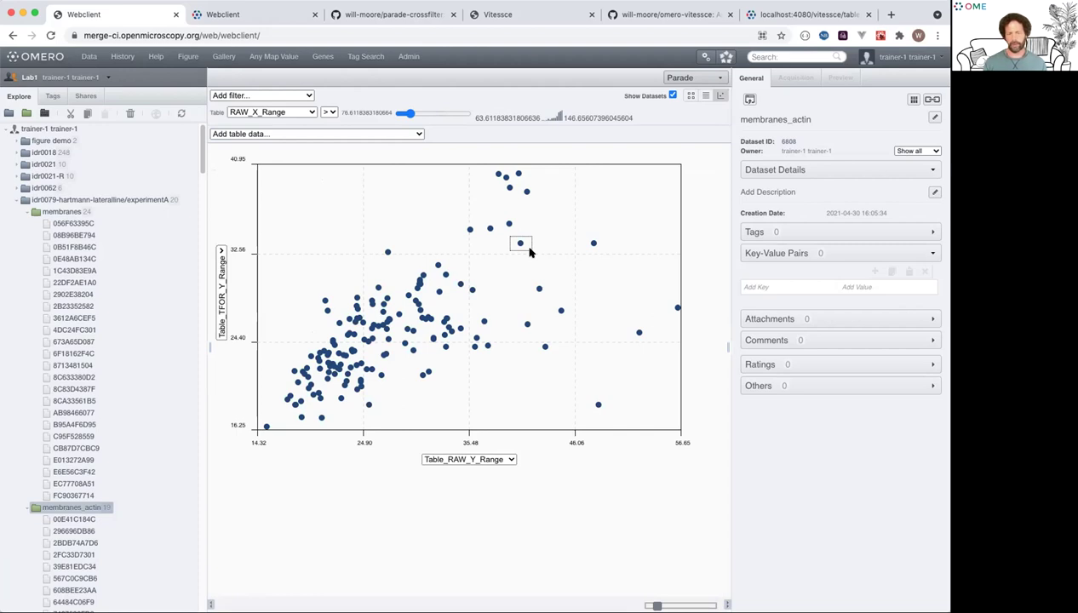
pyautogui.click(528, 248)
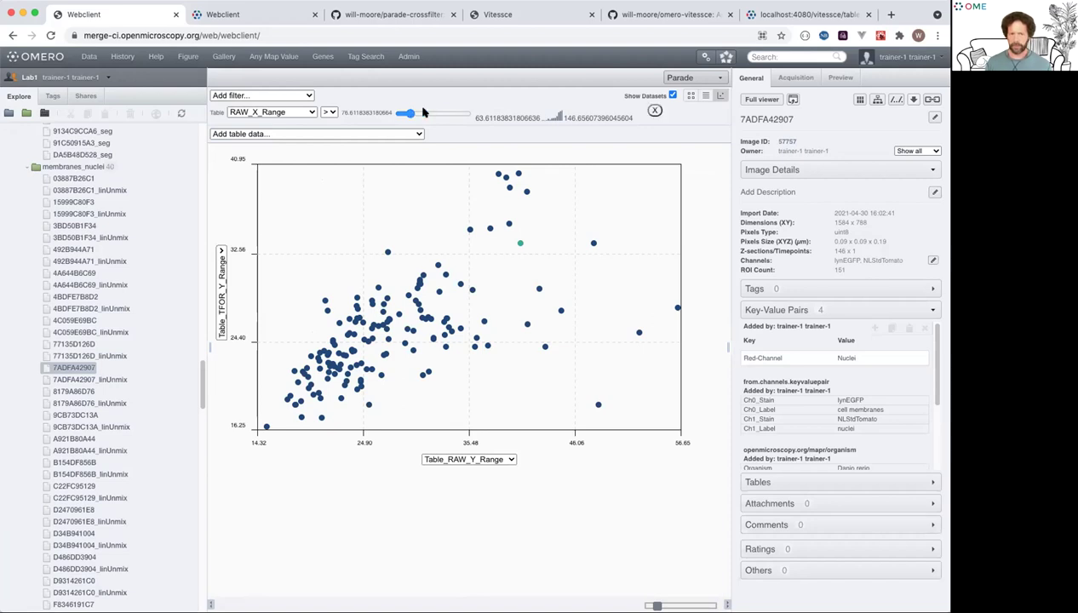
# Raise the RAW_X_Range filter threshold to about 145.8 and preview the selected image 7ADFA42907
pyautogui.click(464, 116)
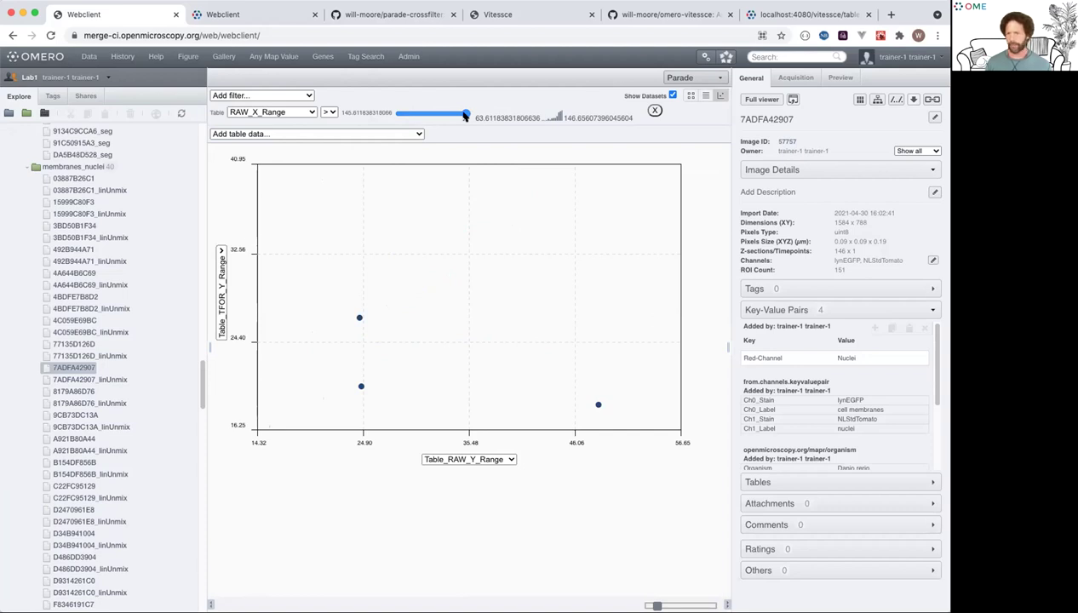
pyautogui.click(838, 77)
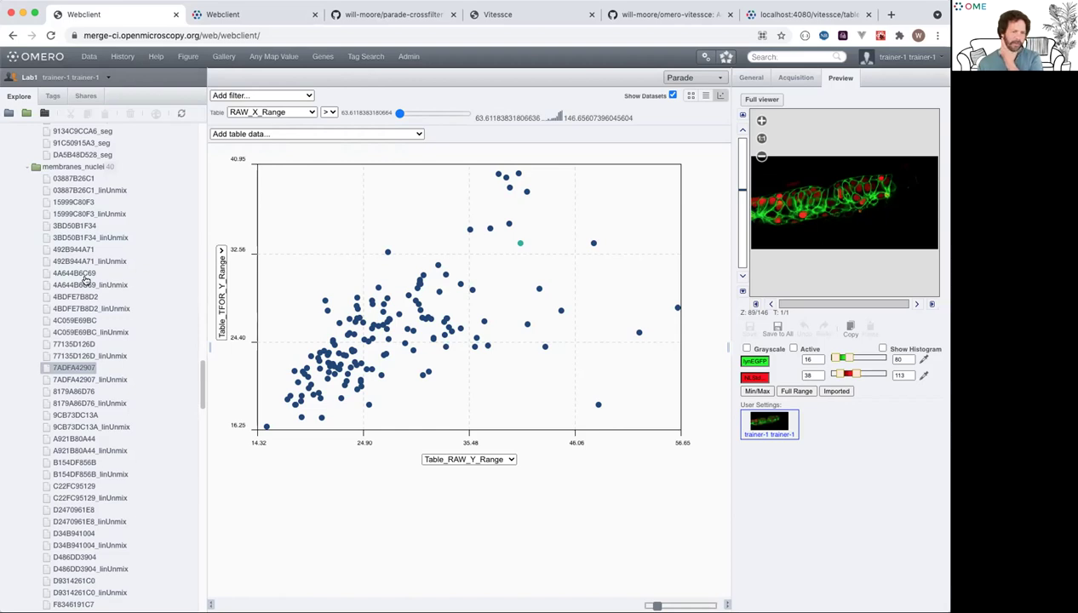
# Open the idr0079-hartmann-lateralline/experimentA project with Parade and load idr0079_all_ROIs.csv together with the datasets
pyautogui.scroll(10, 66, 199)
pyautogui.rightClick(67, 199)
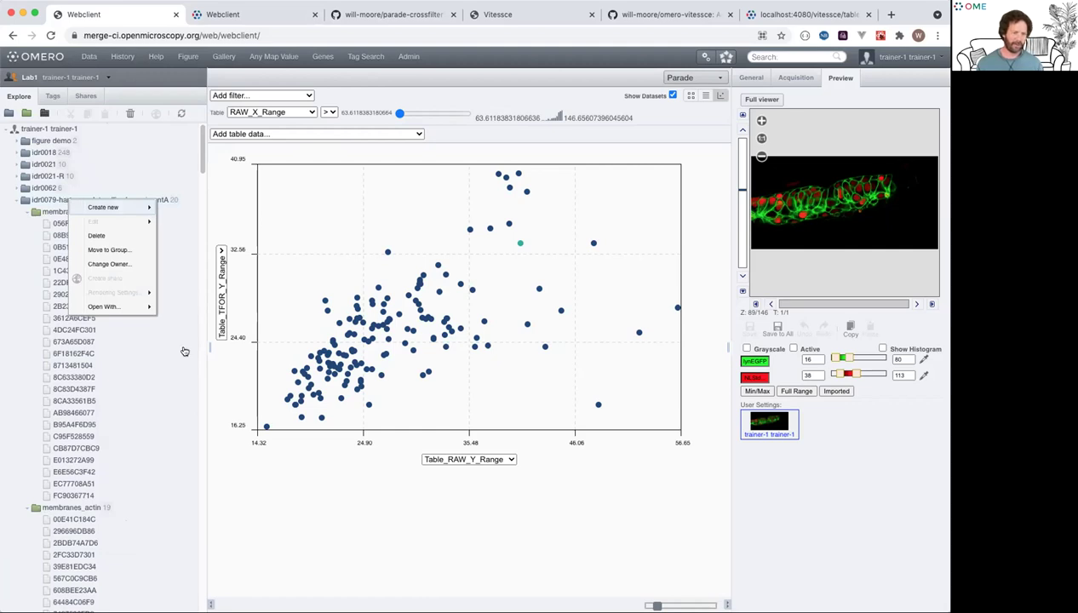
pyautogui.moveTo(120, 306)
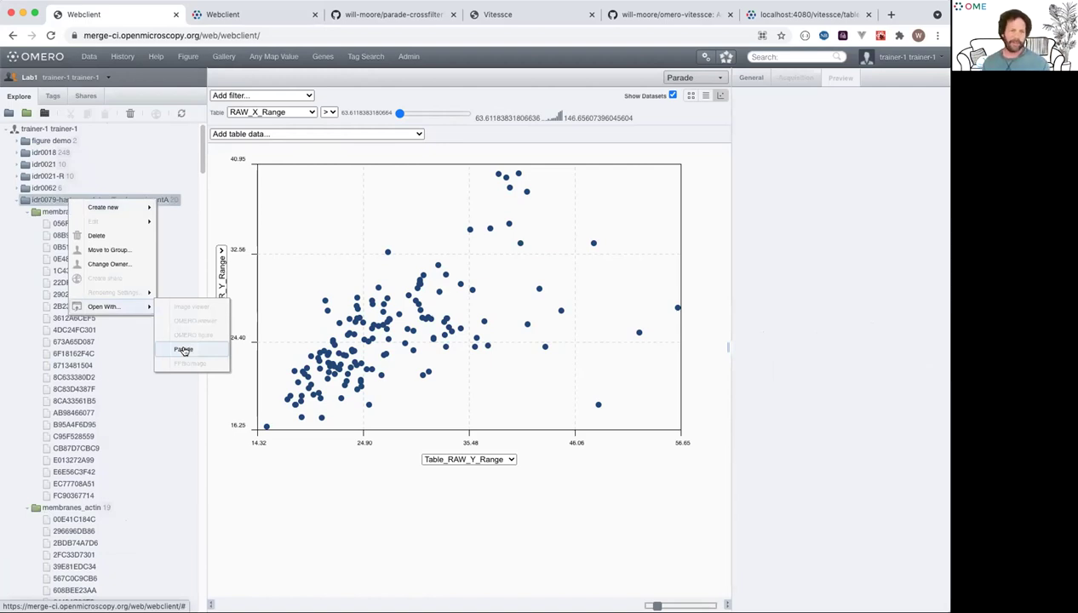
pyautogui.click(185, 349)
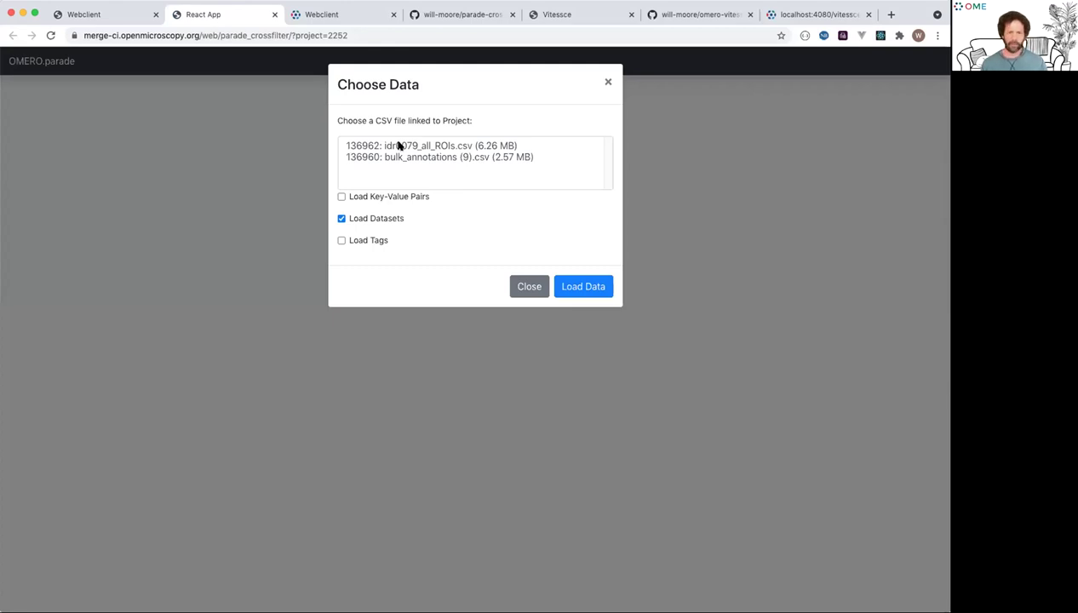
pyautogui.click(480, 142)
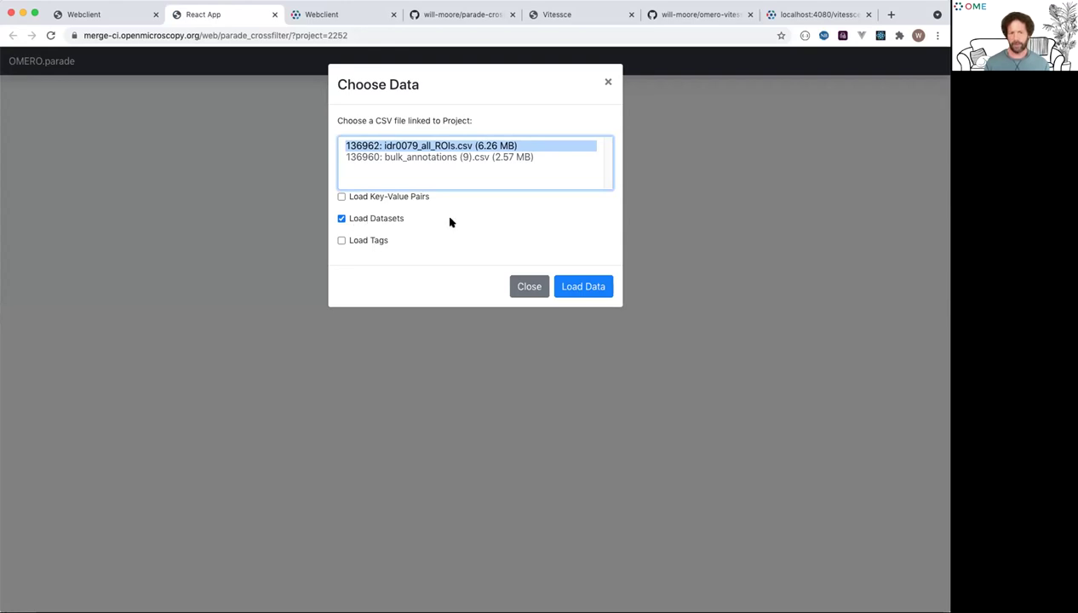
pyautogui.click(576, 280)
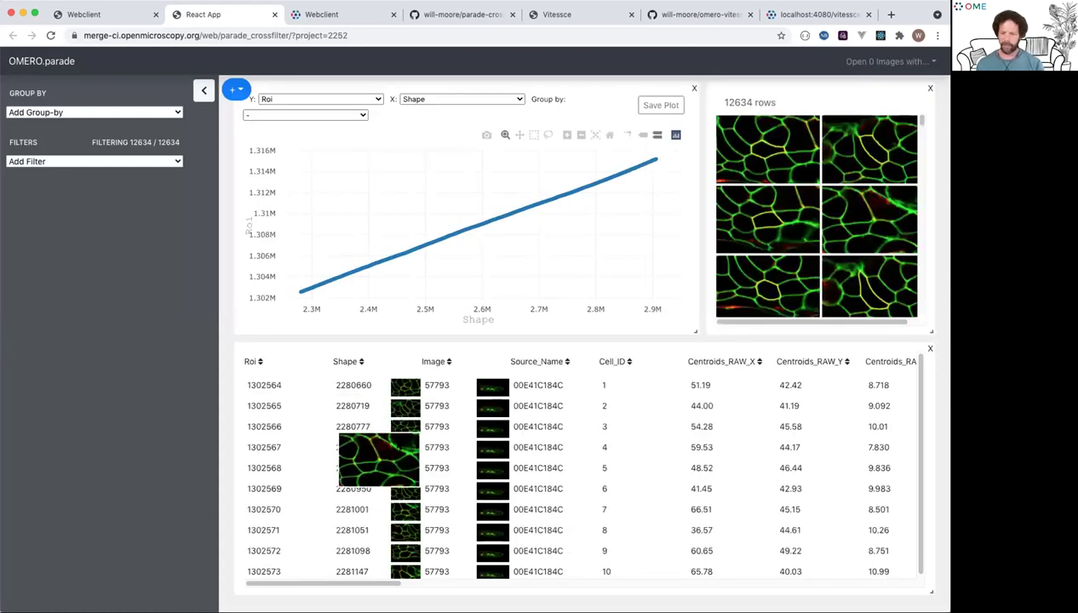
# Examine the rows and measurement columns of the loaded ROI table, from the centroids through to the Dataset column
pyautogui.scroll(-1, 665, 491)
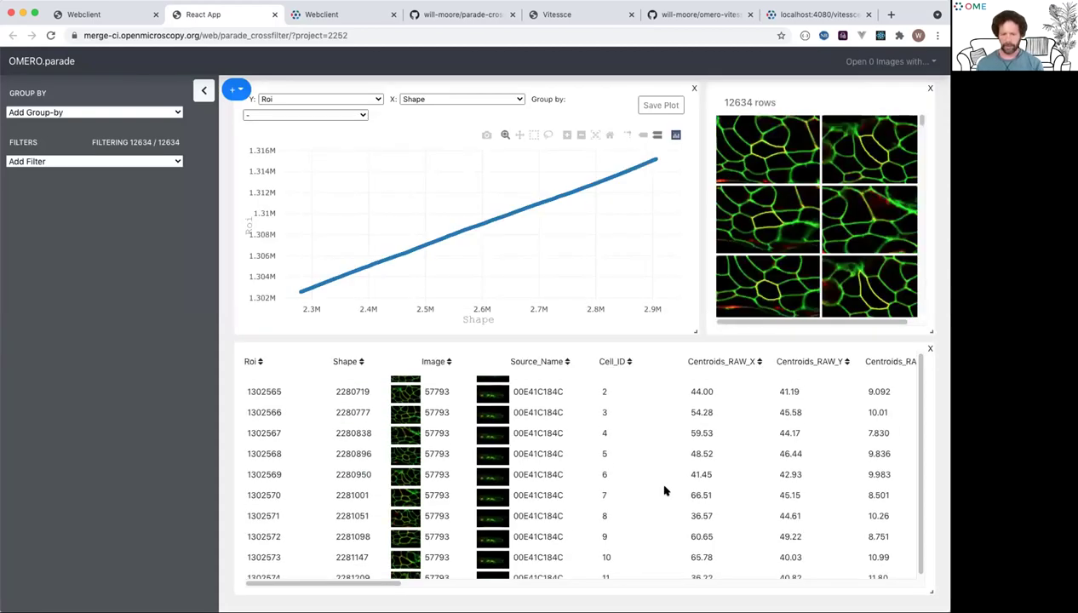
pyautogui.scroll(-3, 665, 490)
pyautogui.scroll(-1, 665, 490)
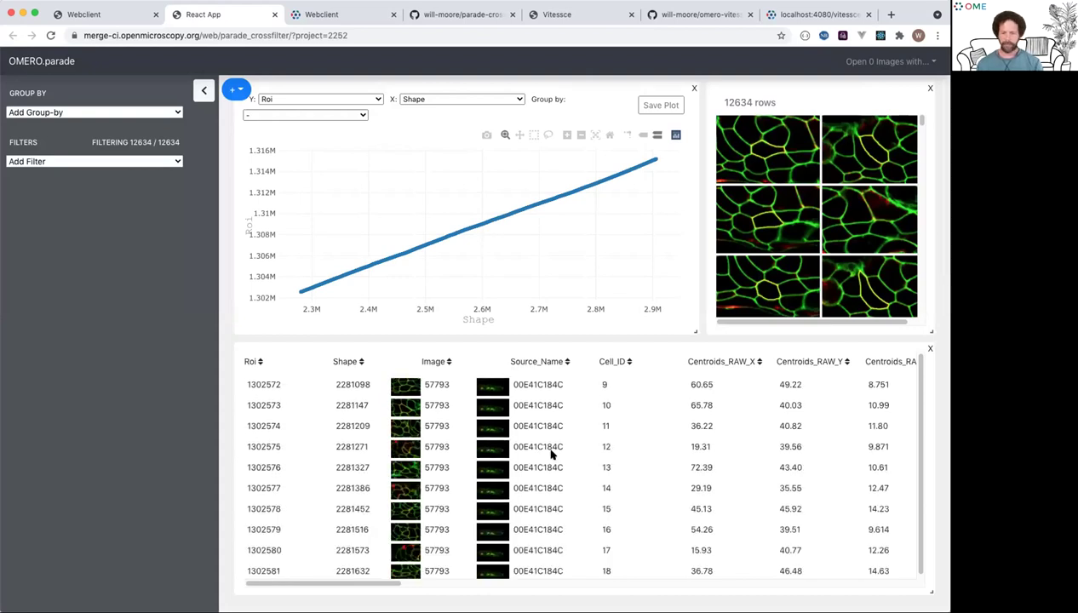
pyautogui.hscroll(5, 550, 455)
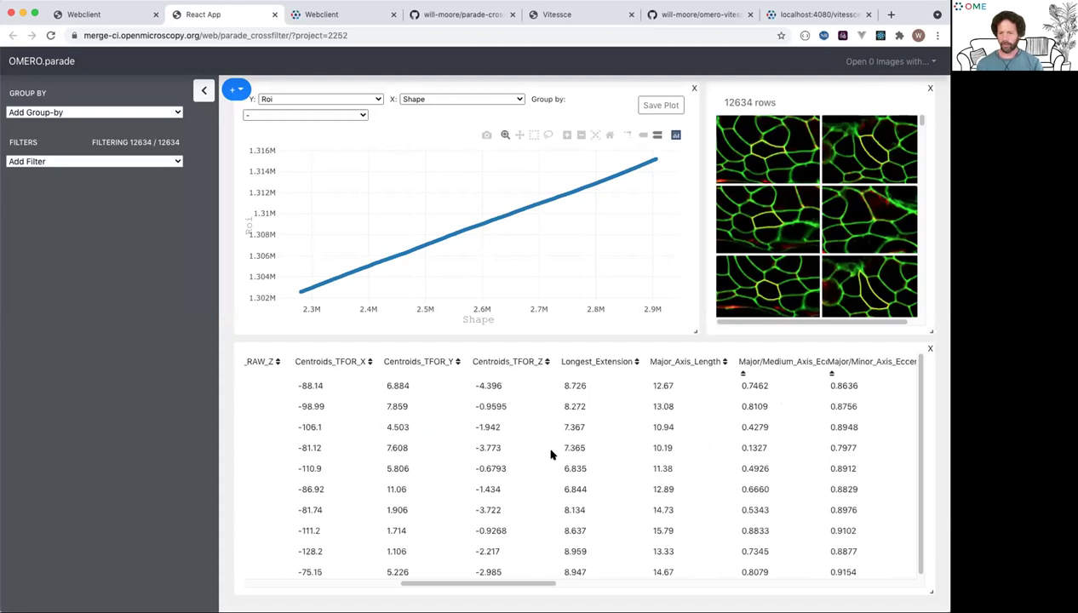
pyautogui.hscroll(10, 550, 455)
pyautogui.hscroll(-8, 551, 450)
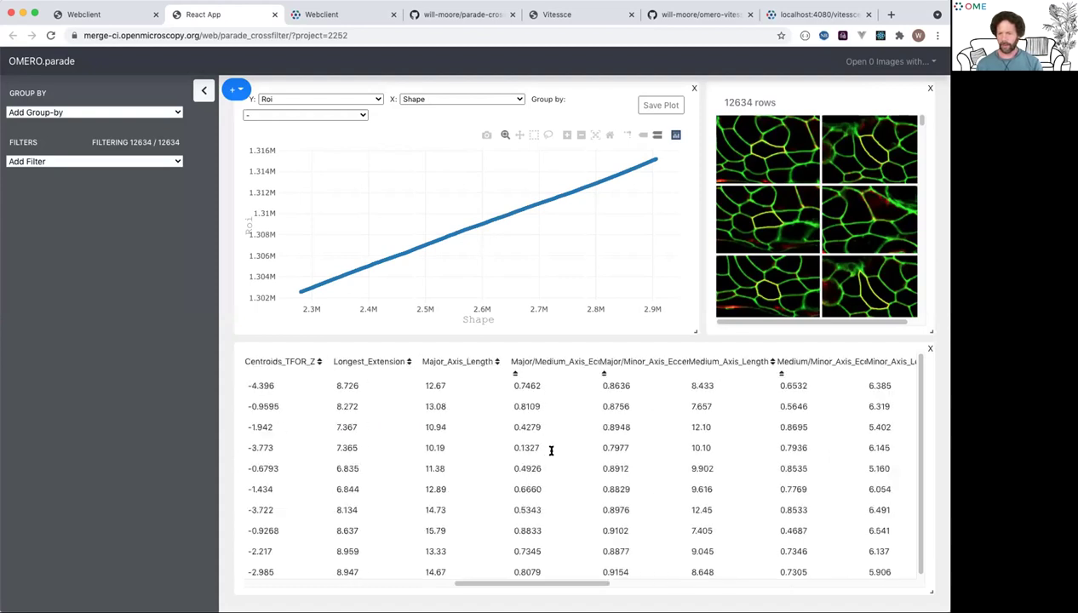
pyautogui.hscroll(-6, 551, 451)
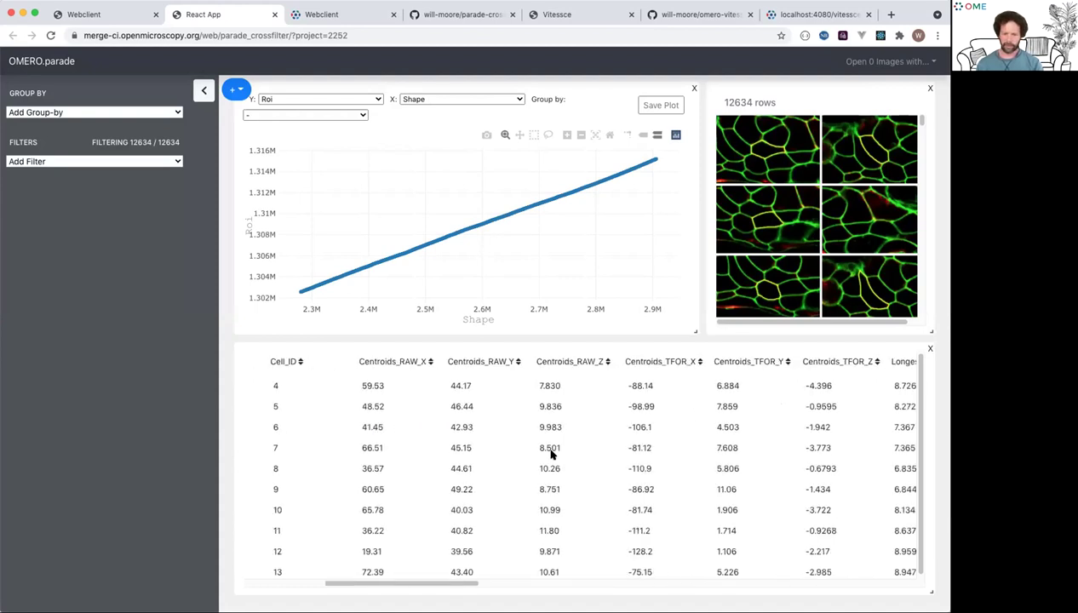
pyautogui.hscroll(10, 550, 455)
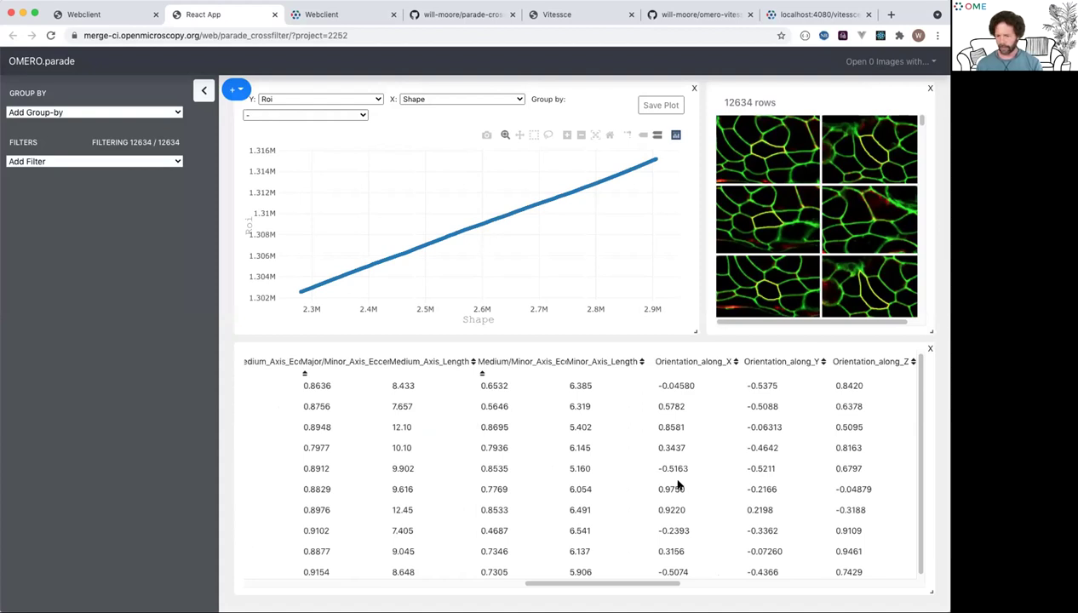
pyautogui.hscroll(10, 678, 484)
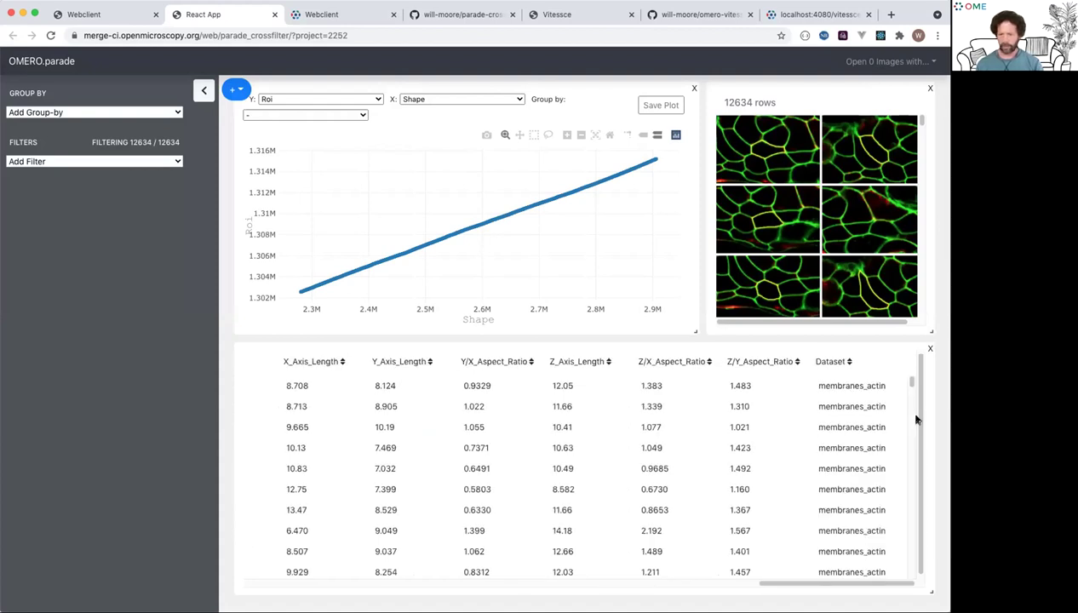
pyautogui.scroll(2, 909, 376)
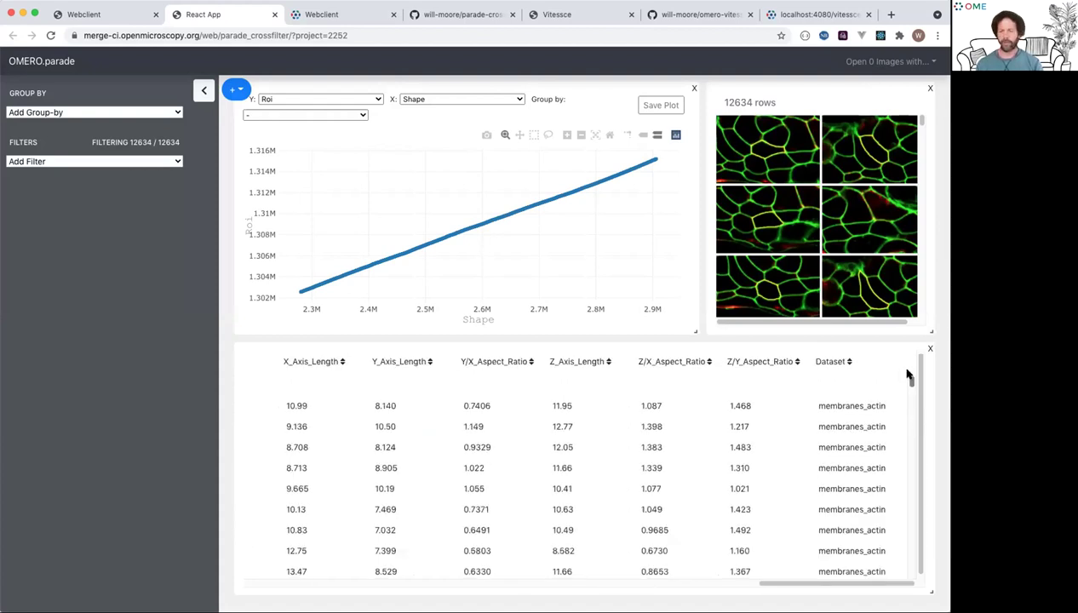
pyautogui.hscroll(-5, 906, 371)
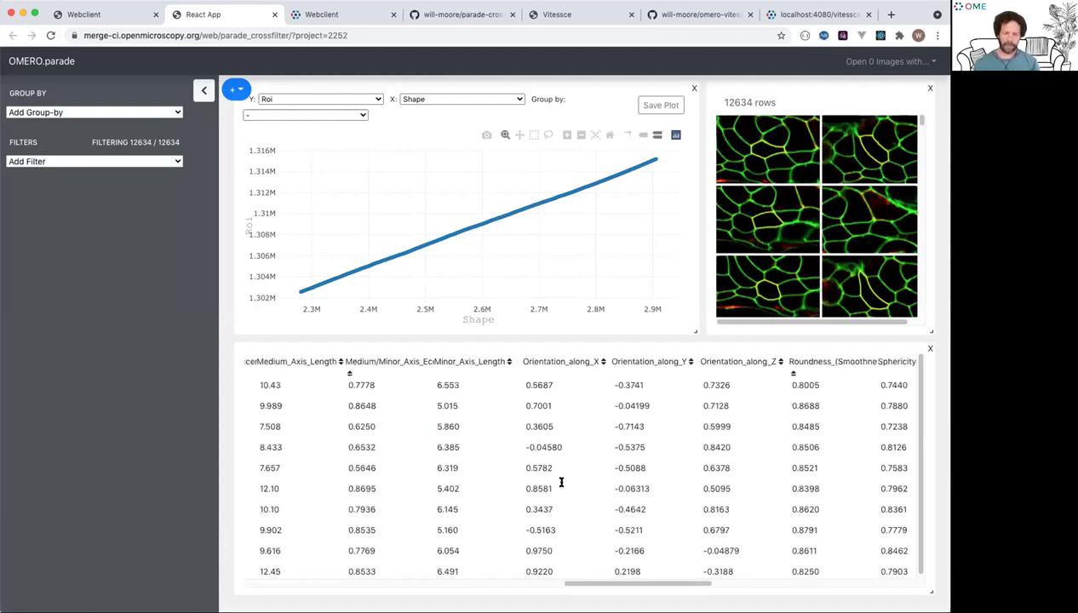
pyautogui.hscroll(-5, 561, 482)
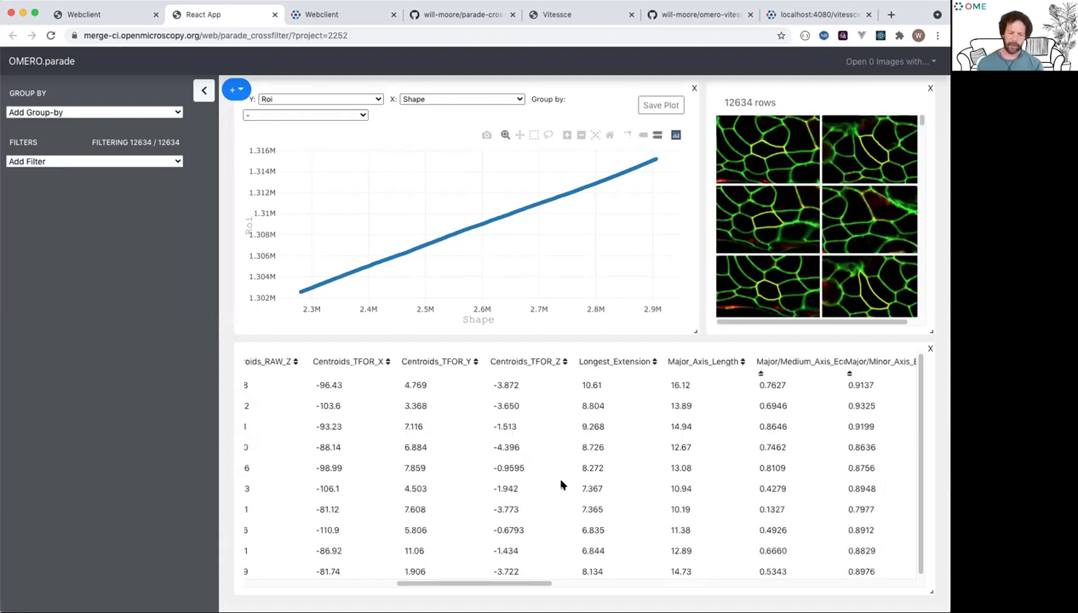
# Review the ROI table from the Roi, Shape, Image and Cell_ID columns across to the Sphericity, Surface_Area and Volume columns
pyautogui.hscroll(-5, 561, 485)
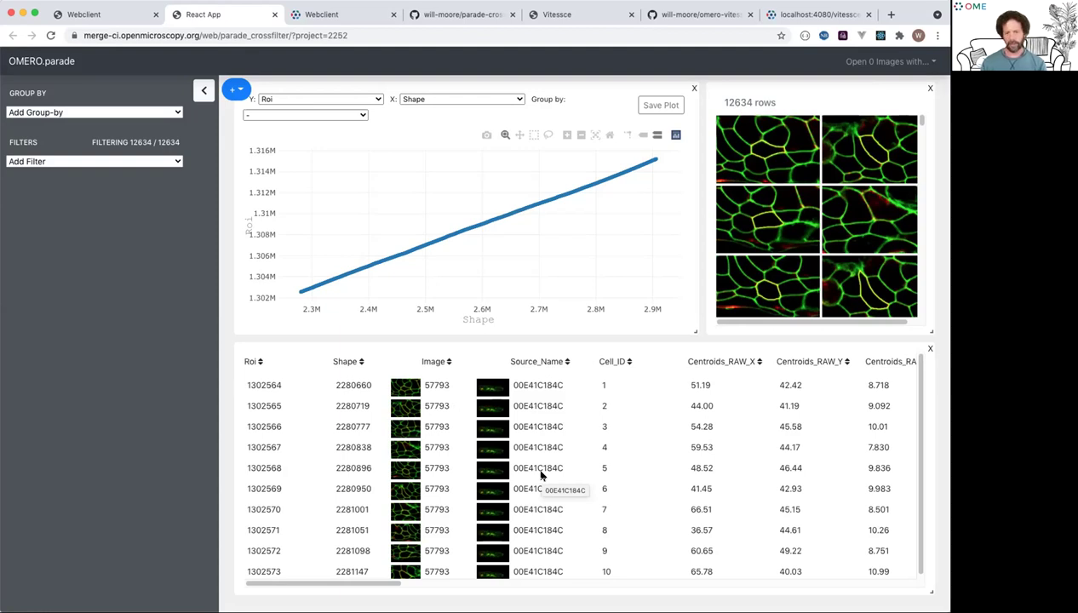
pyautogui.moveTo(493, 468)
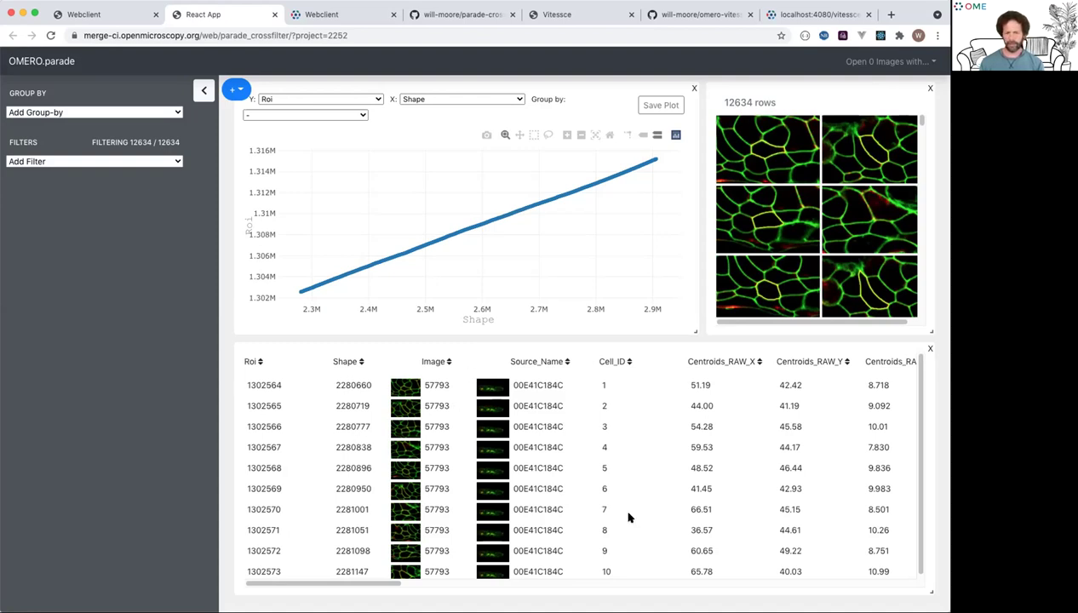
pyautogui.scroll(-1, 628, 517)
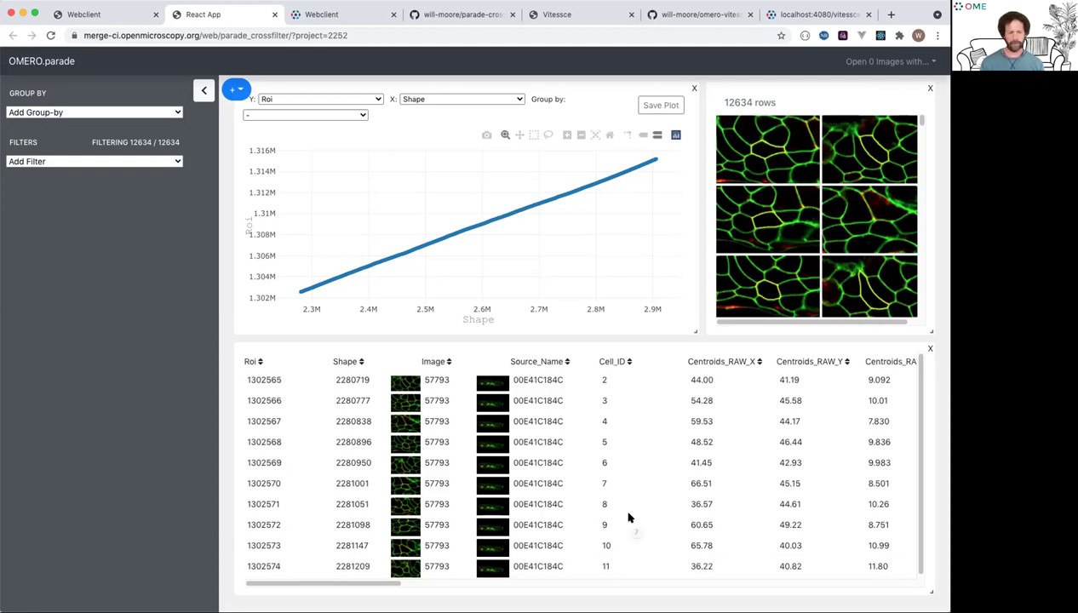
pyautogui.scroll(1, 628, 516)
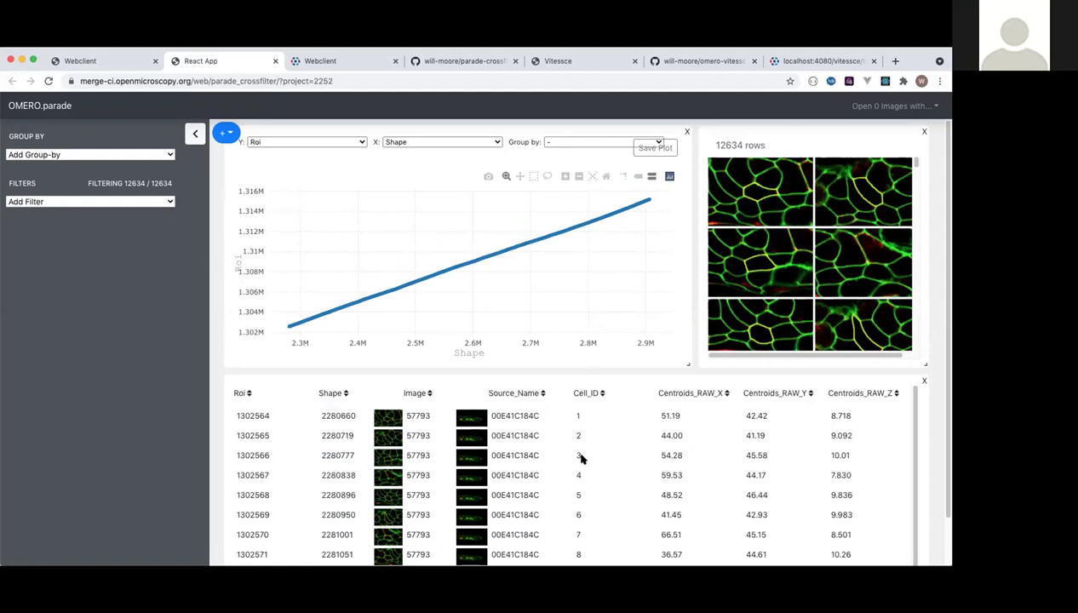
pyautogui.hscroll(3, 579, 458)
pyautogui.hscroll(8, 580, 459)
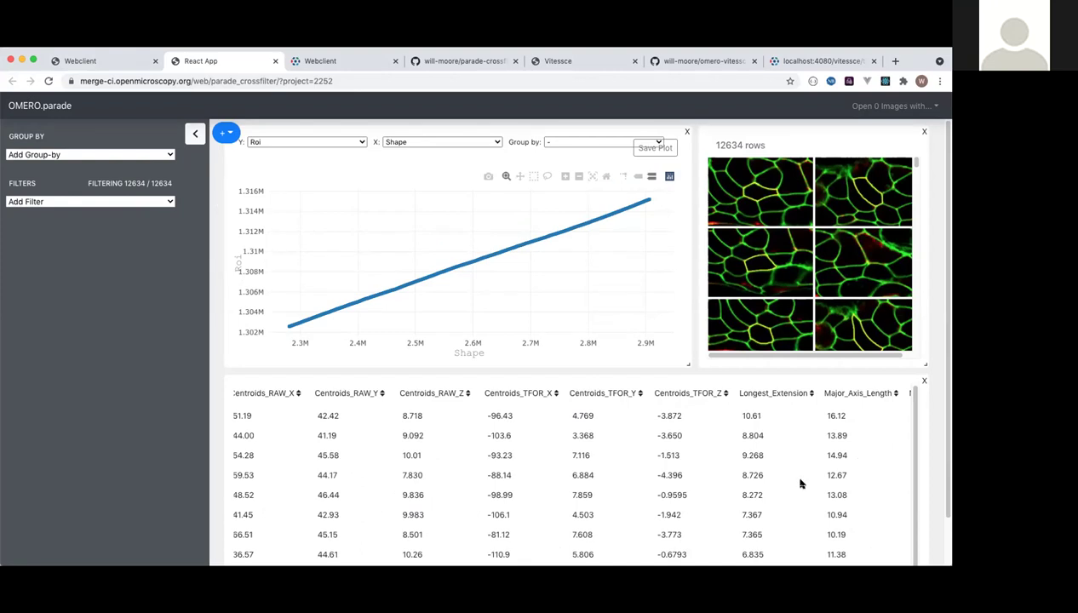
pyautogui.hscroll(5, 800, 483)
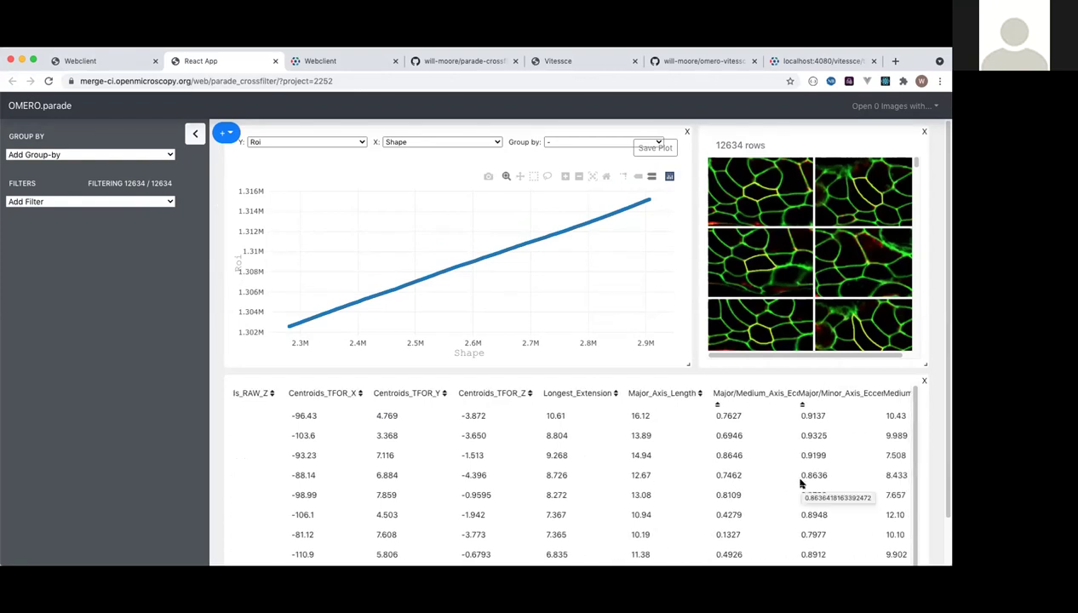
pyautogui.hscroll(15, 800, 484)
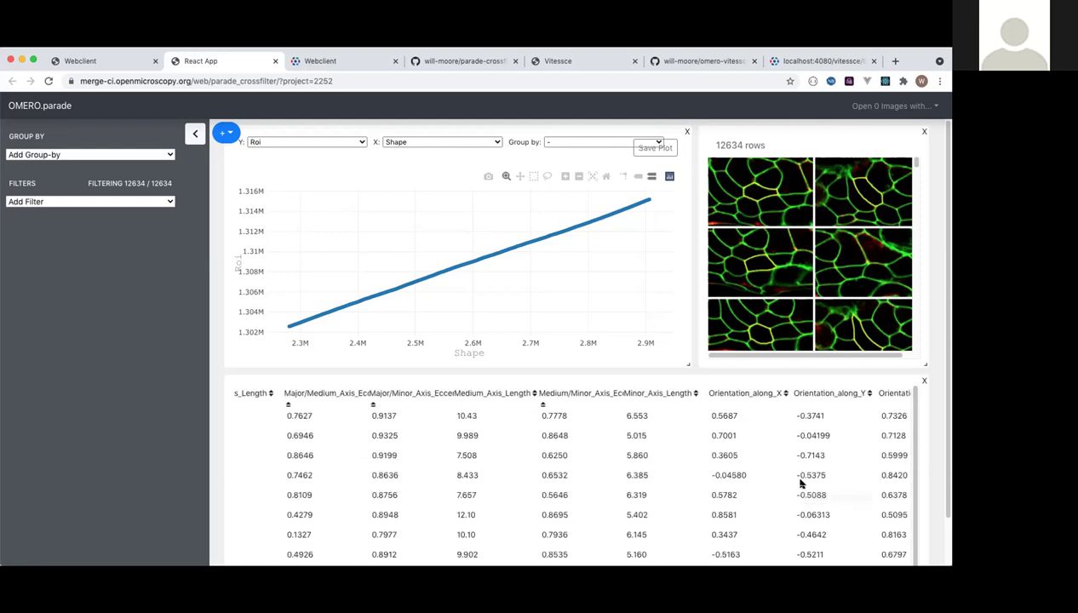
pyautogui.hscroll(1, 800, 484)
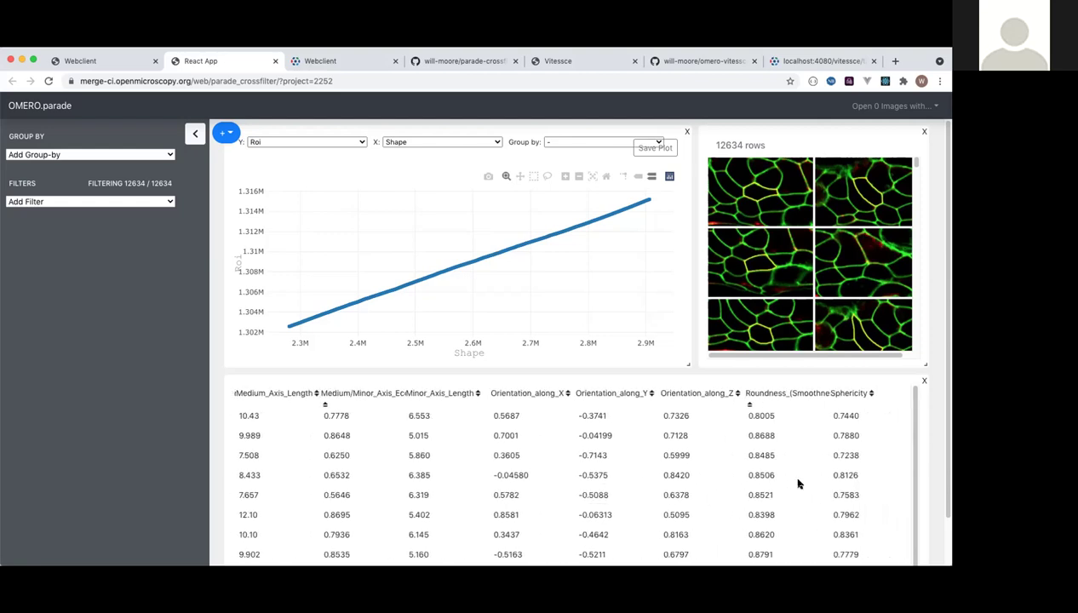
pyautogui.hscroll(2, 798, 483)
pyautogui.hscroll(4, 762, 464)
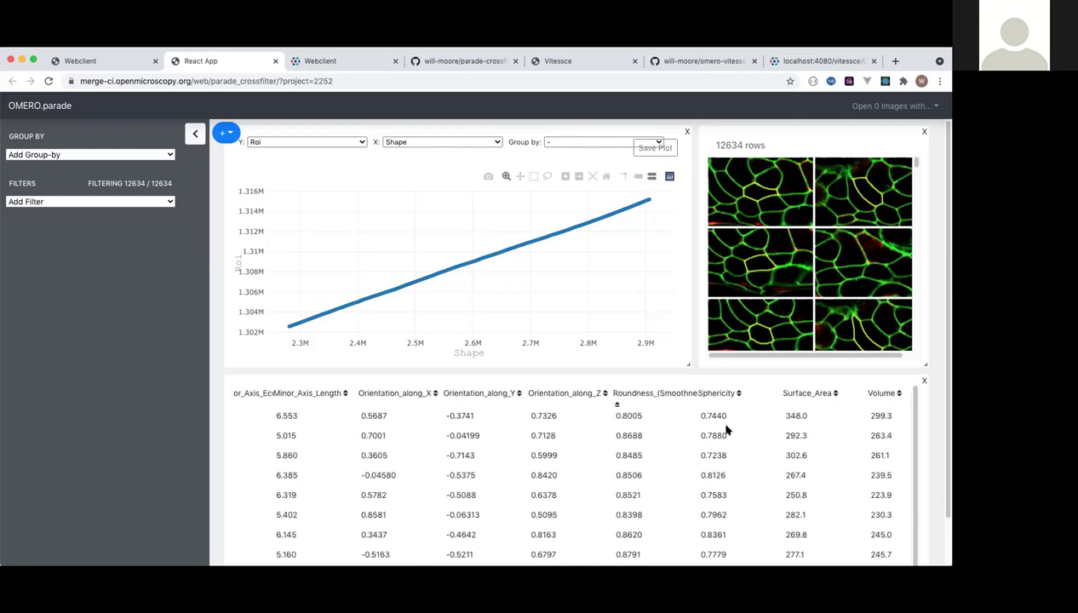
# Sort the ROI table by Roundness_(Smoothness), lowest first and finally highest first, browsing the cell thumbnails in each order
pyautogui.click(634, 394)
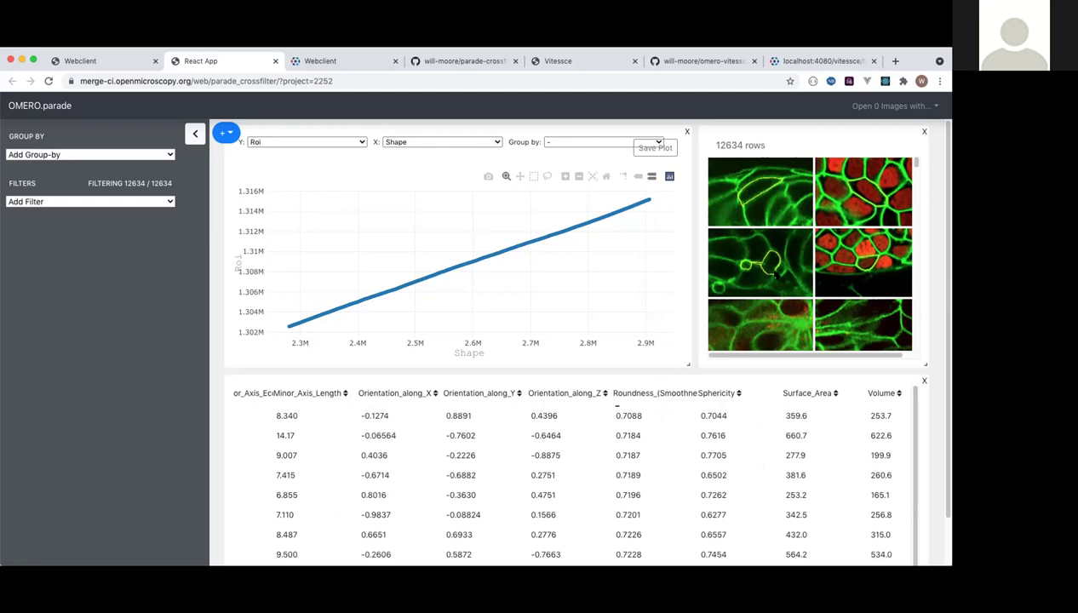
pyautogui.scroll(-5, 809, 255)
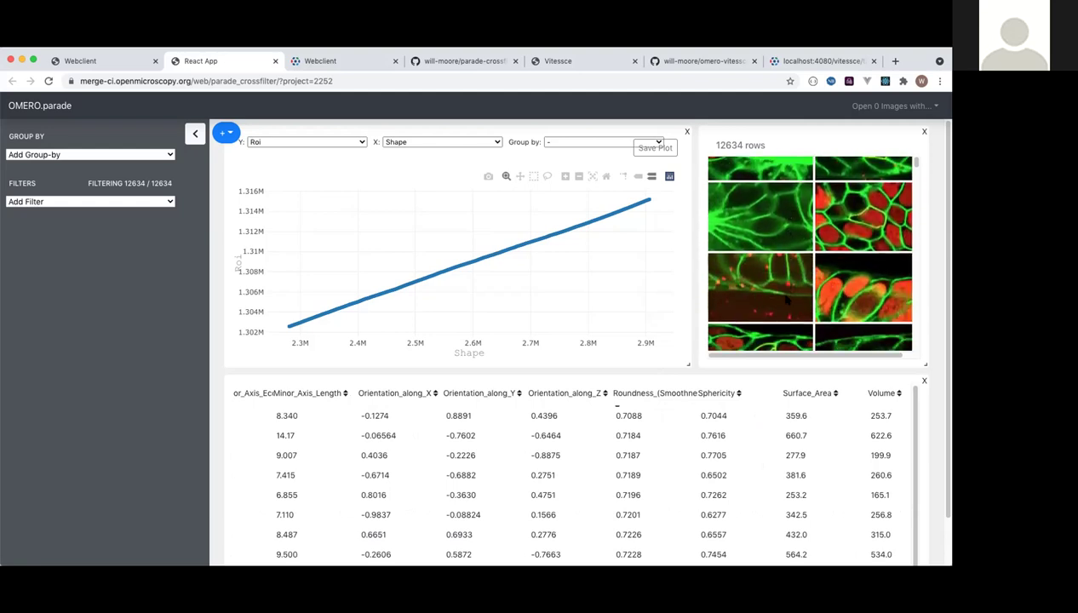
pyautogui.scroll(-3, 786, 300)
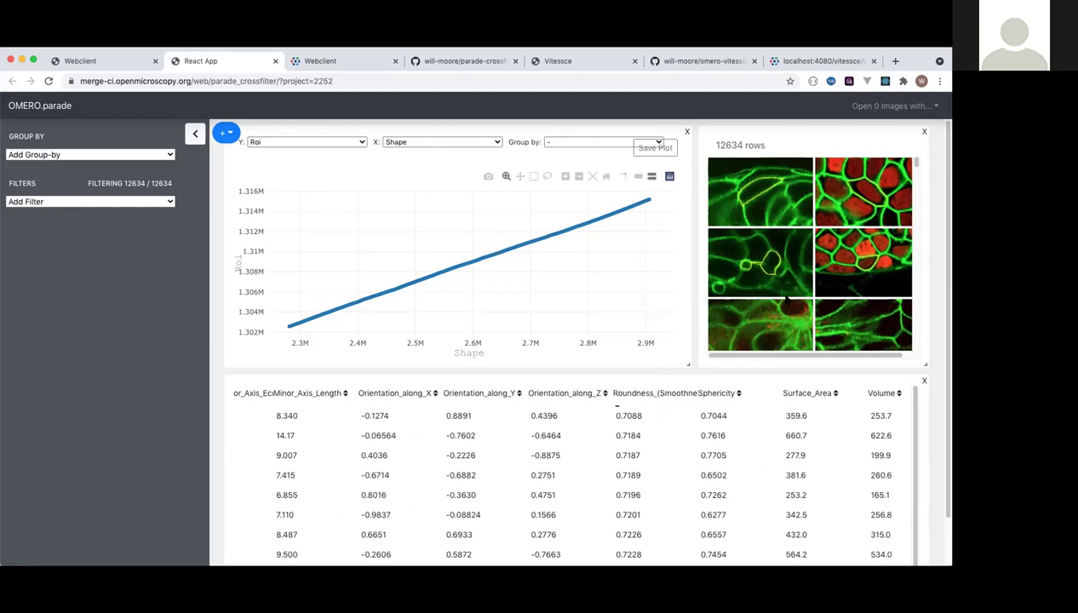
pyautogui.click(635, 395)
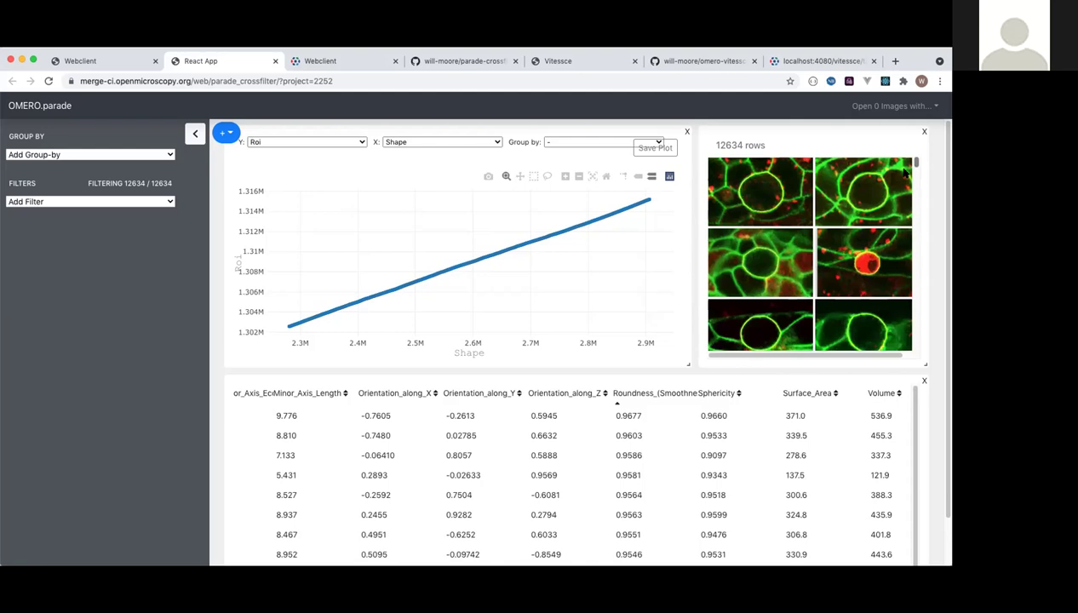
pyautogui.scroll(-3, 904, 175)
pyautogui.scroll(-3, 851, 217)
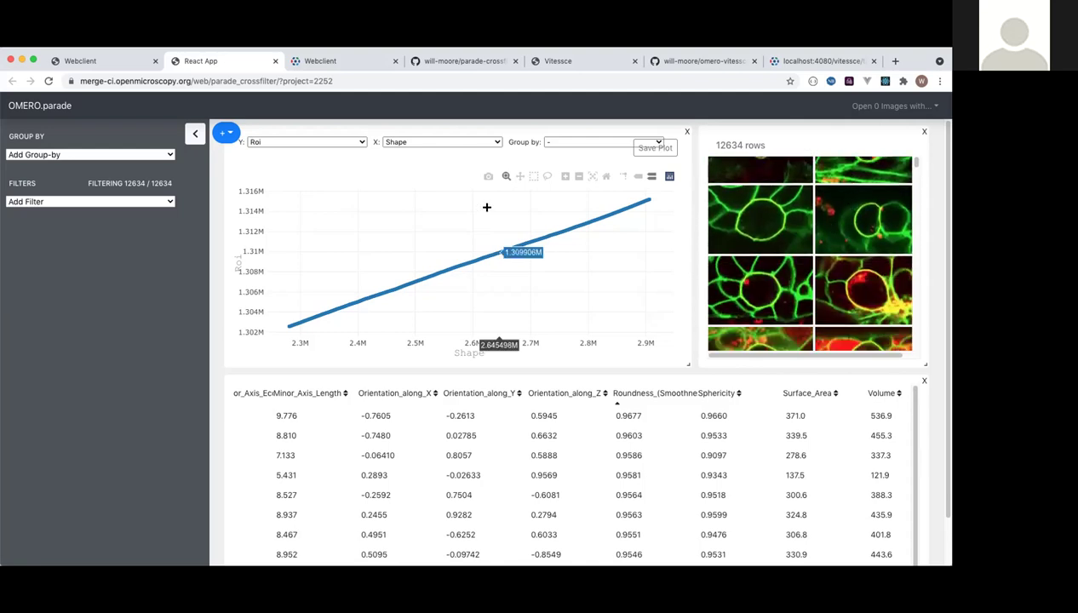
# Plot Roundness_(Smoothness) on the Y axis against Sphericity on the X axis and box-select the cells with the highest values of both
pyautogui.click(287, 143)
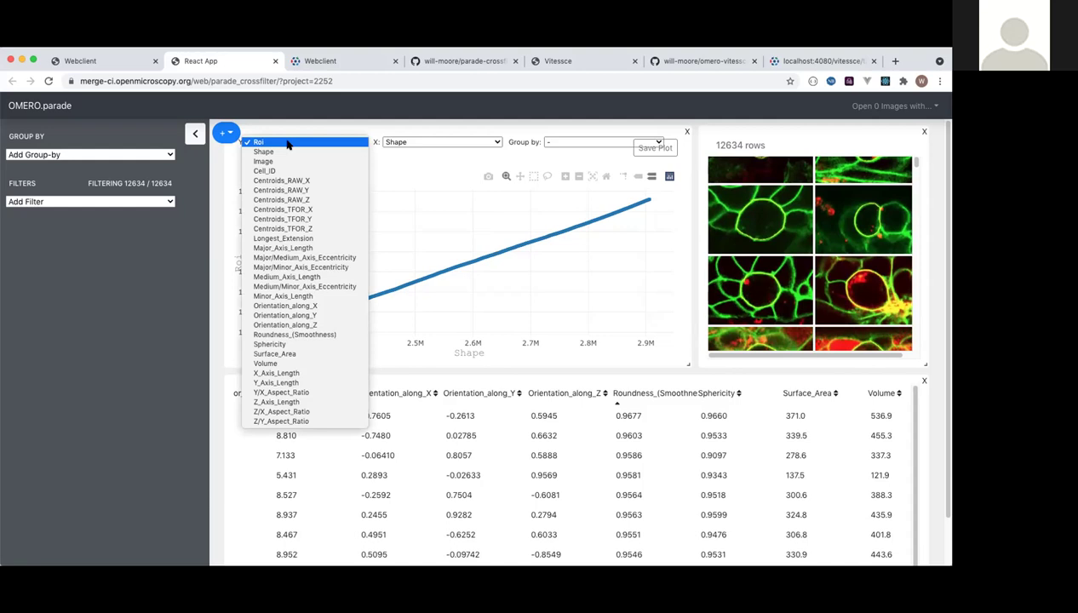
pyautogui.click(296, 220)
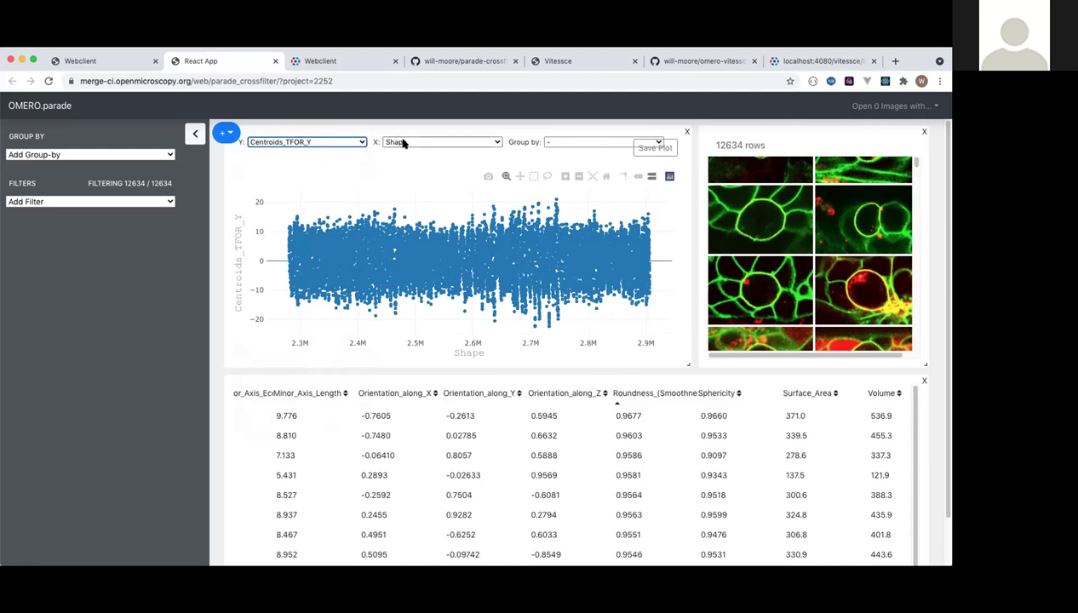
pyautogui.click(338, 142)
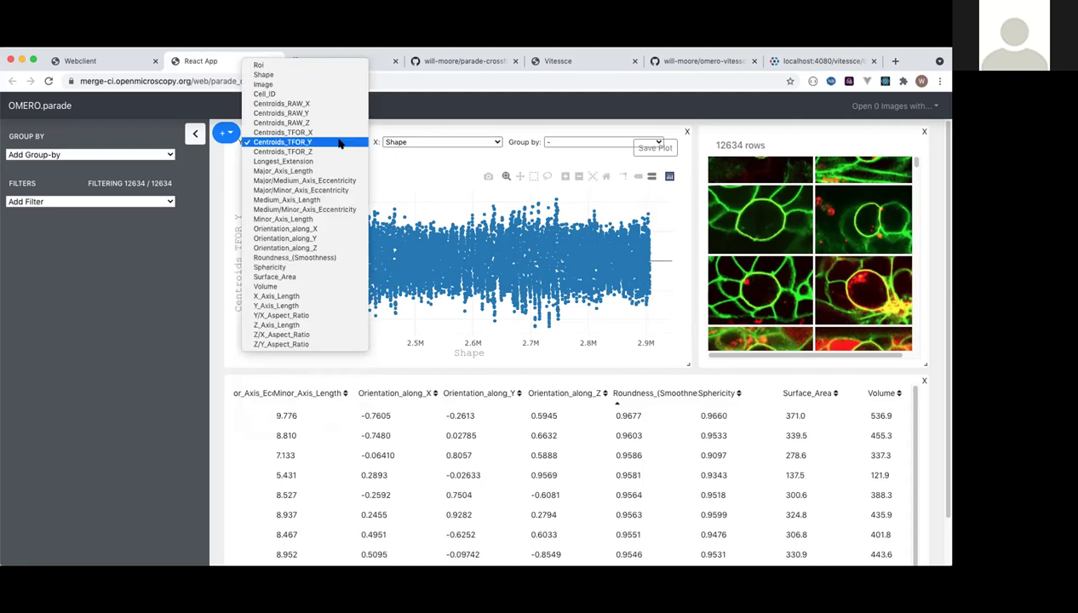
pyautogui.click(332, 258)
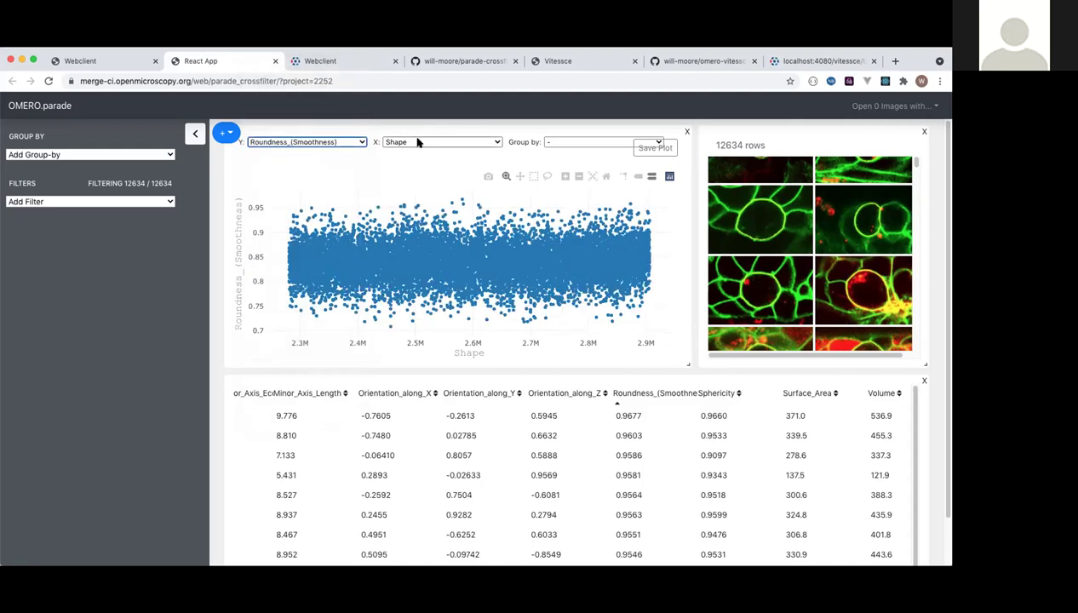
pyautogui.click(417, 145)
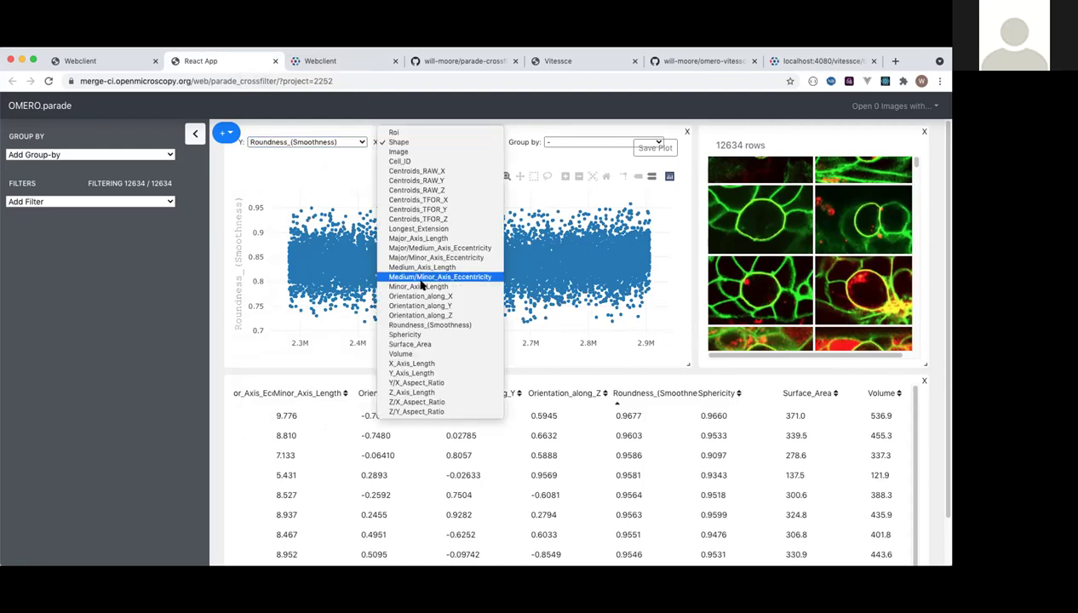
pyautogui.click(417, 336)
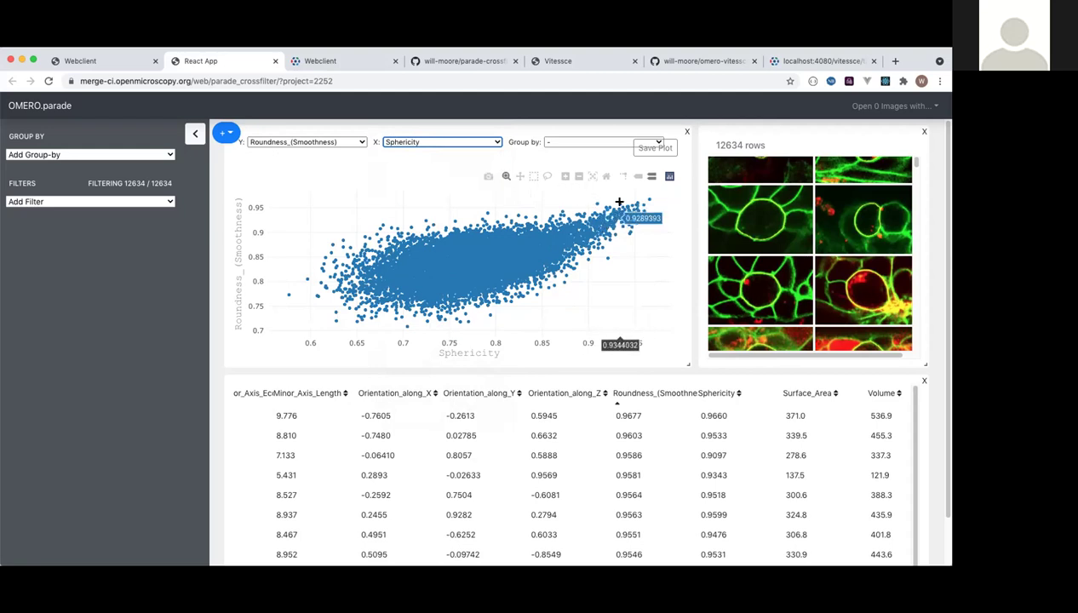
pyautogui.click(532, 176)
pyautogui.moveTo(637, 224); pyautogui.dragTo(622, 195)
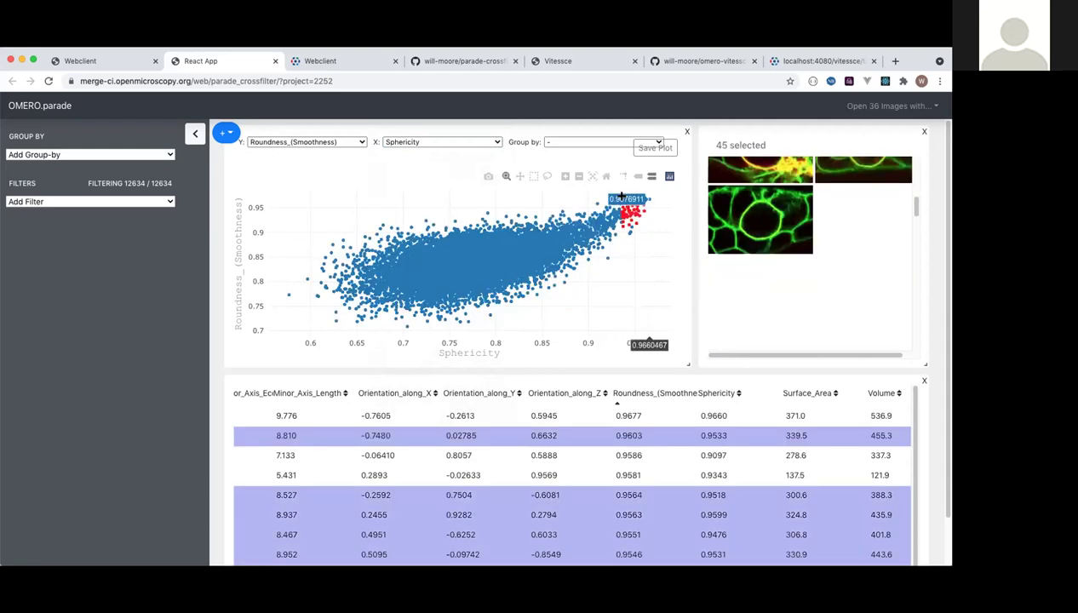
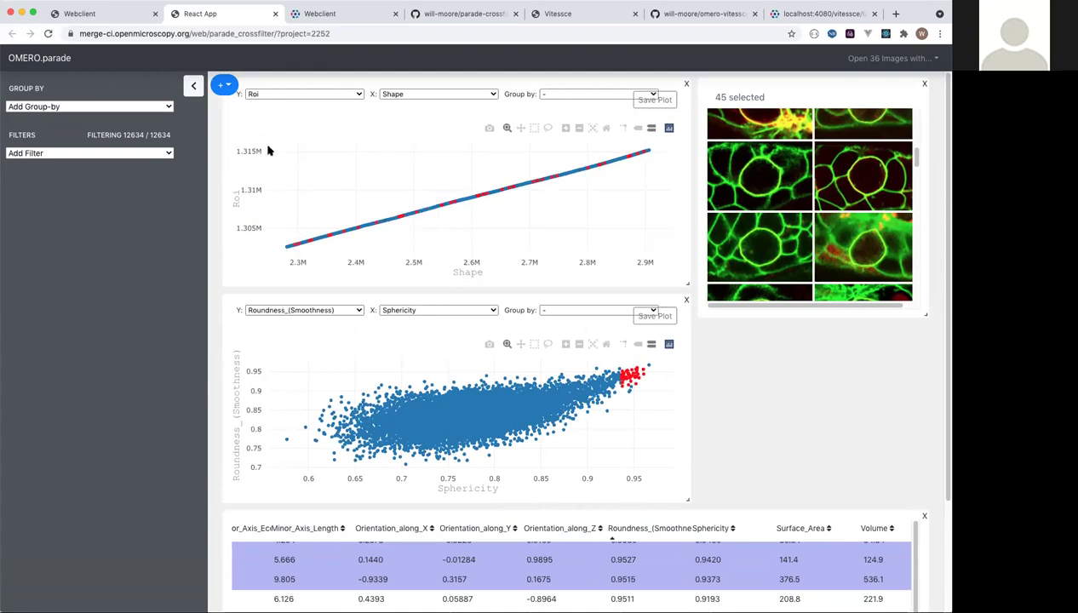
# Set the additional scatter plot to show Centroids_TFOR_Y on the Y axis against Centroids_TFOR_X on the X axis
pyautogui.click(274, 95)
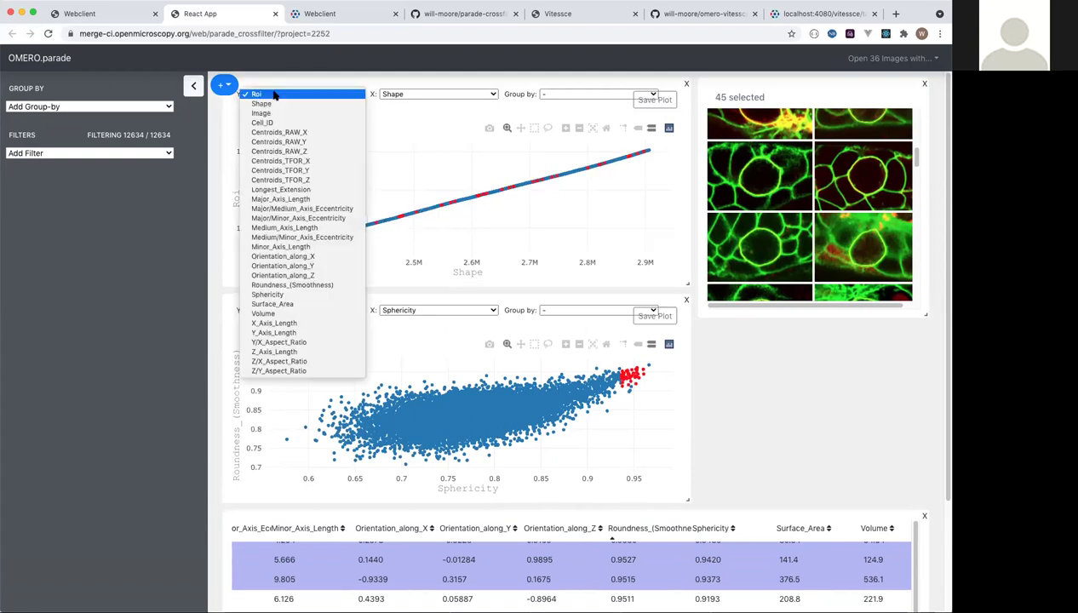
pyautogui.click(275, 171)
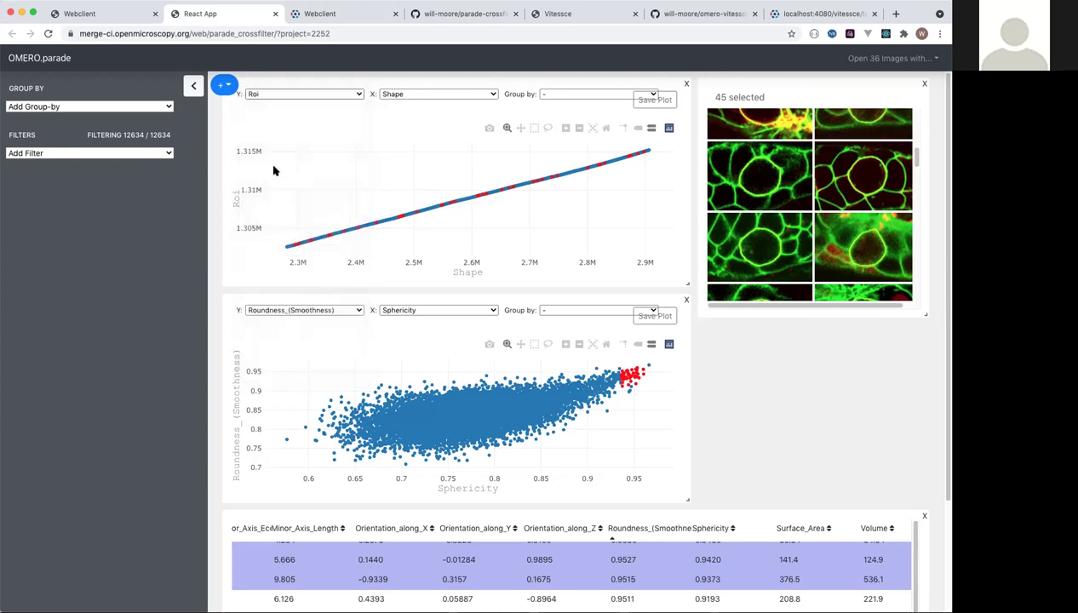
pyautogui.click(415, 93)
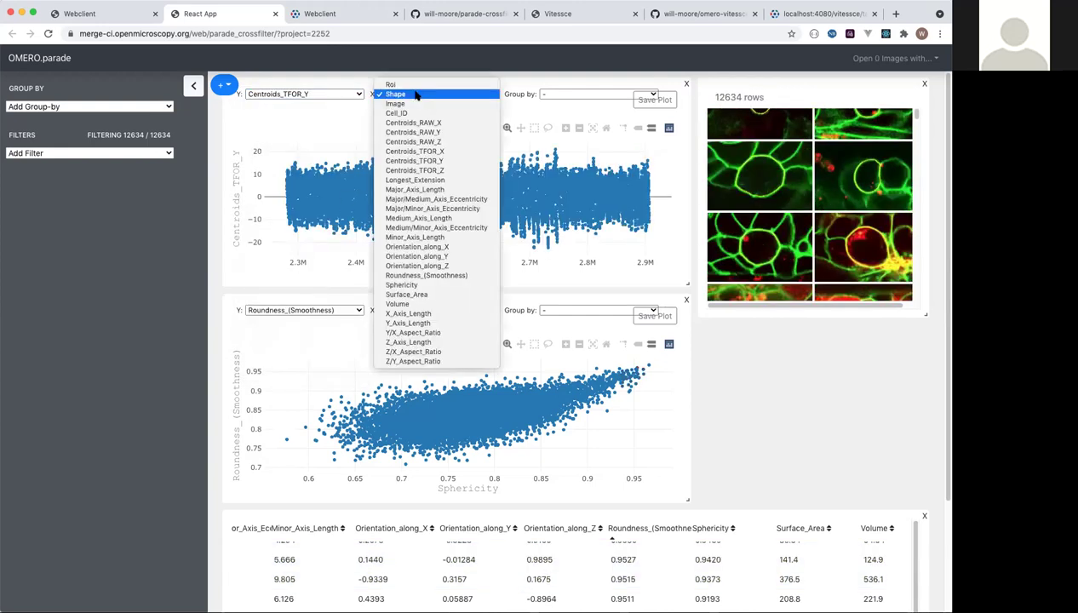
pyautogui.click(417, 152)
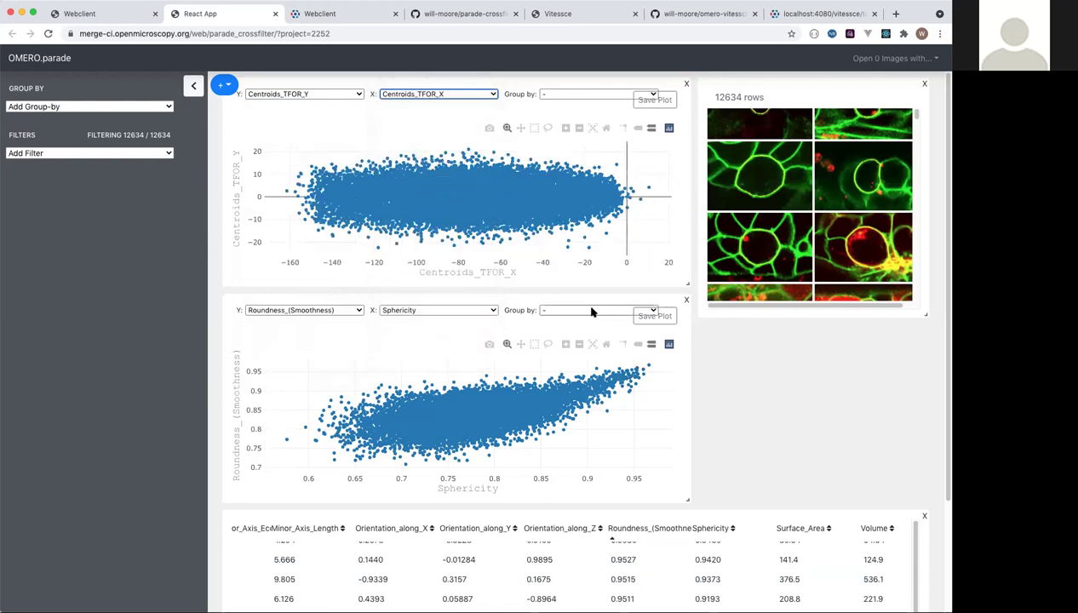
# Box-select the roundest, most spherical cells in the roundness plot to see where they lie in the centroid plot, adjusting the selection once
pyautogui.click(534, 343)
pyautogui.moveTo(619, 367); pyautogui.dragTo(652, 382)
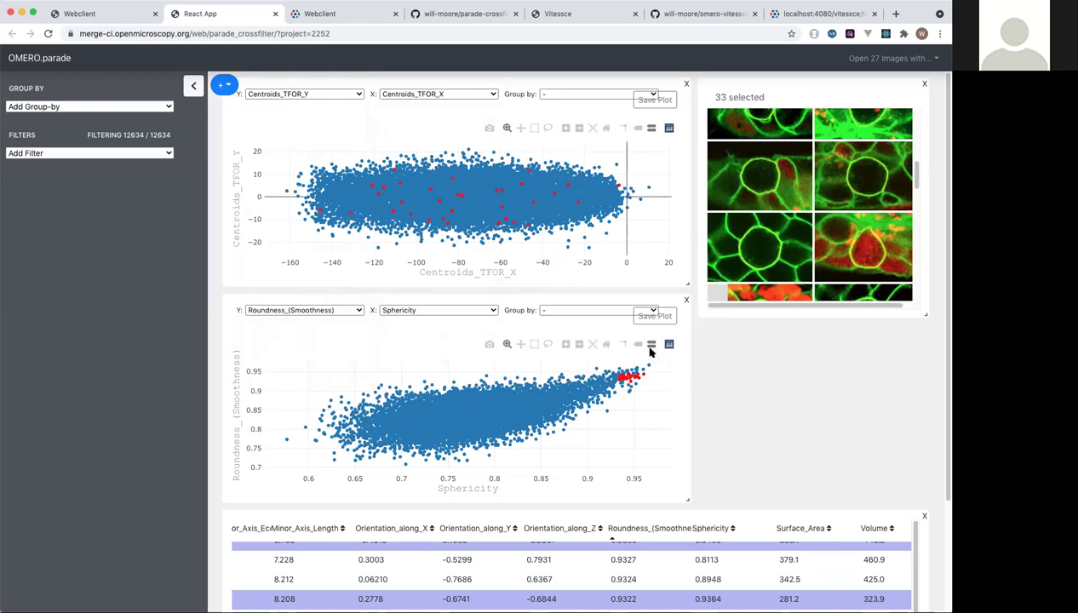
pyautogui.click(534, 344)
pyautogui.moveTo(657, 383); pyautogui.dragTo(622, 361)
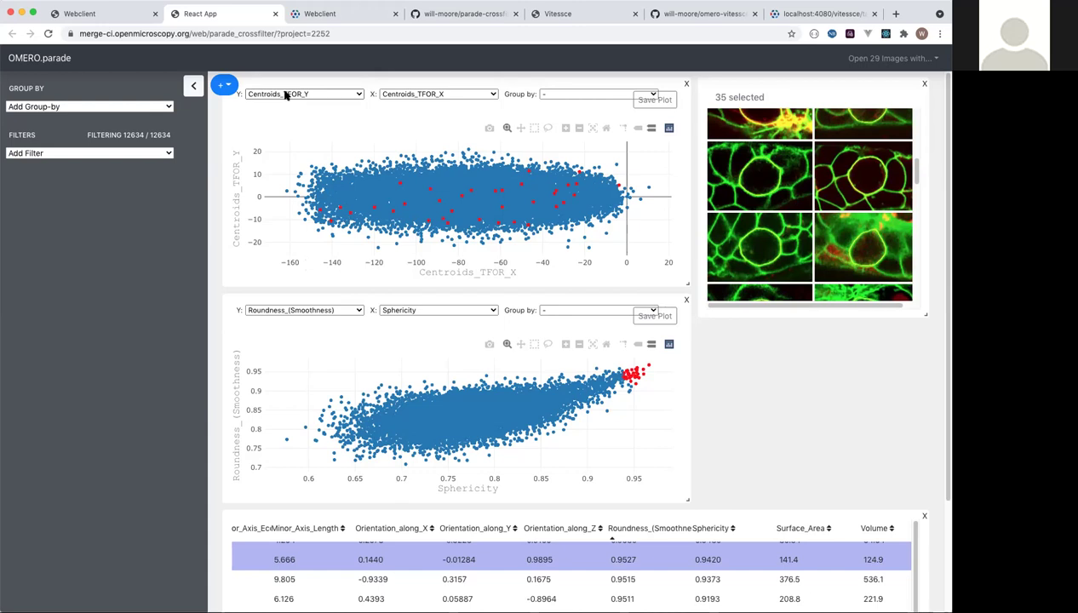
# Change the X axis of the Centroids_TFOR_Y plot to Sphericity
pyautogui.click(419, 95)
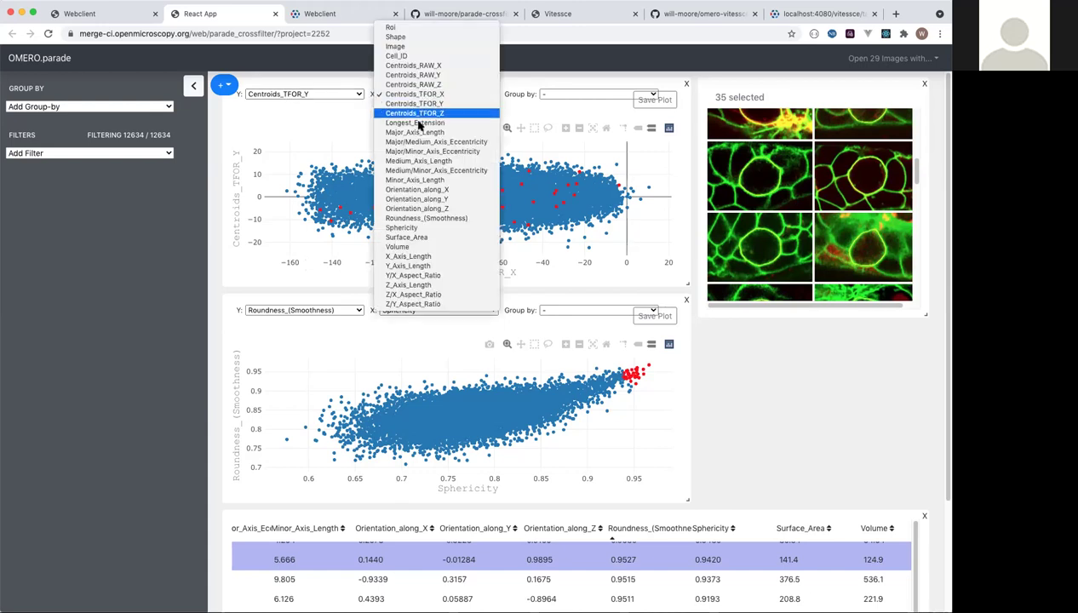
pyautogui.click(416, 228)
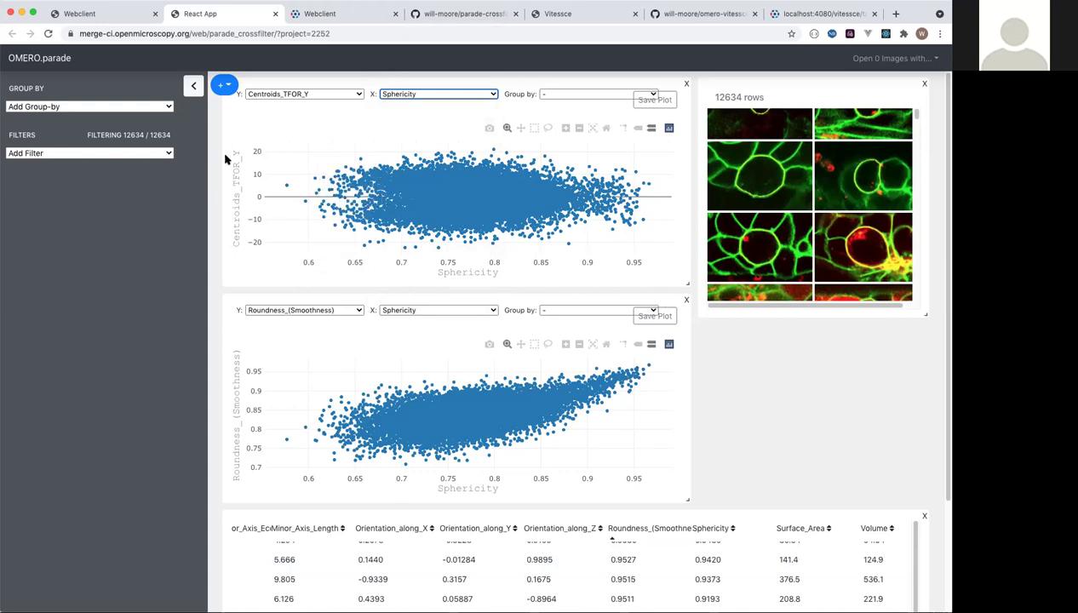
# Add Sphericity and Centroids_TFOR_Y filters and restrict the Sphericity range to 0.84 - 0.96
pyautogui.click(142, 153)
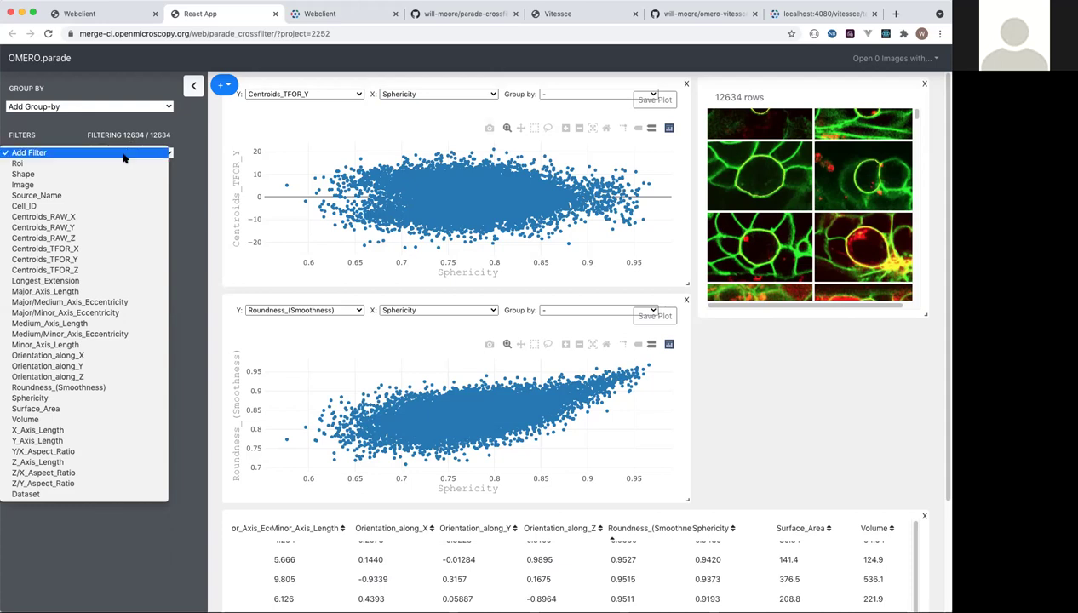
pyautogui.click(61, 399)
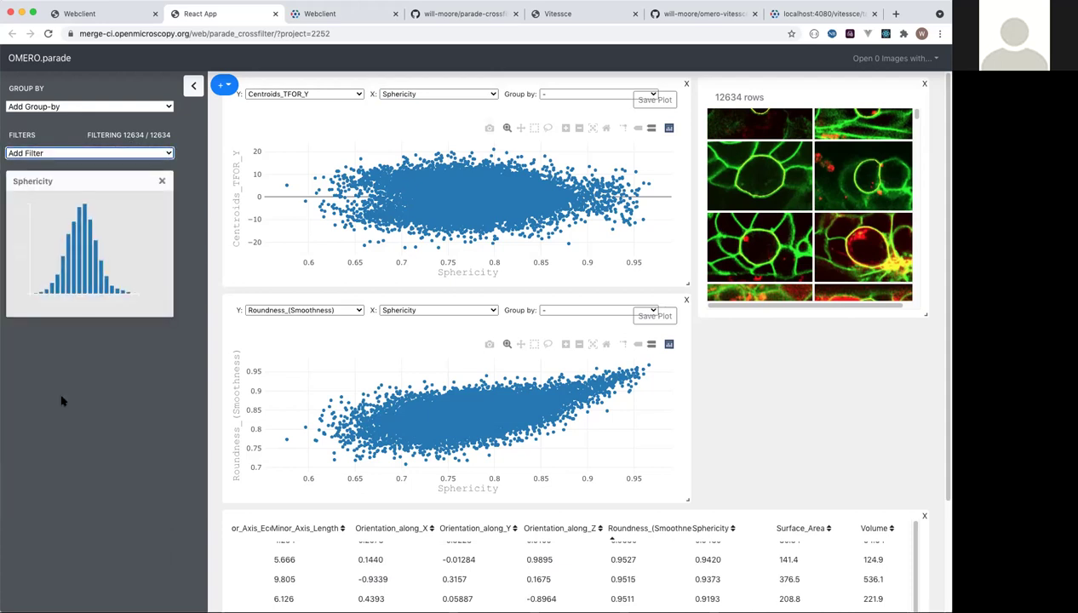
pyautogui.click(116, 154)
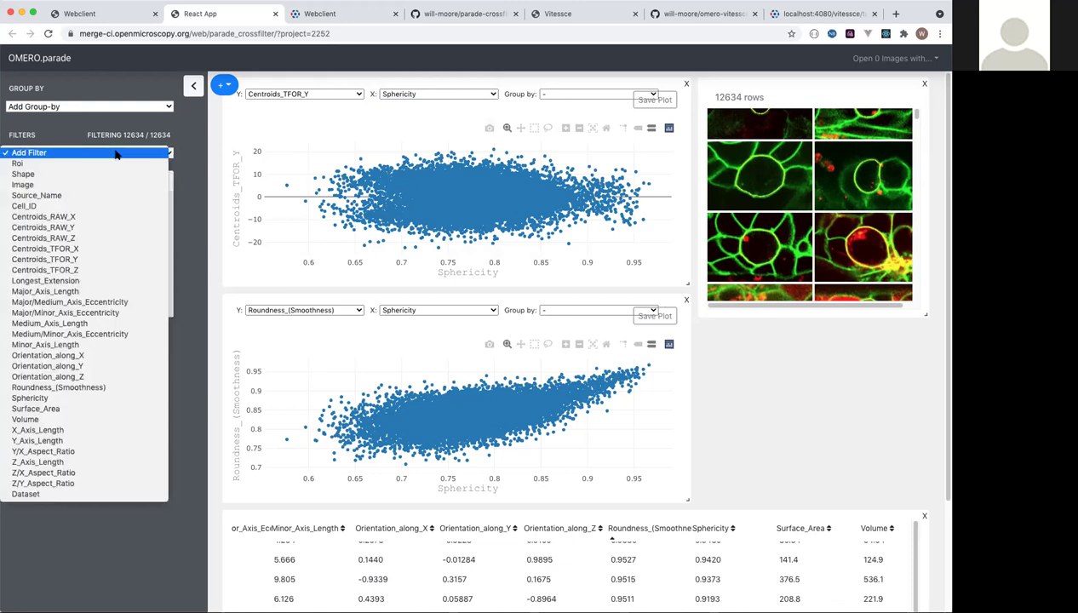
pyautogui.click(86, 259)
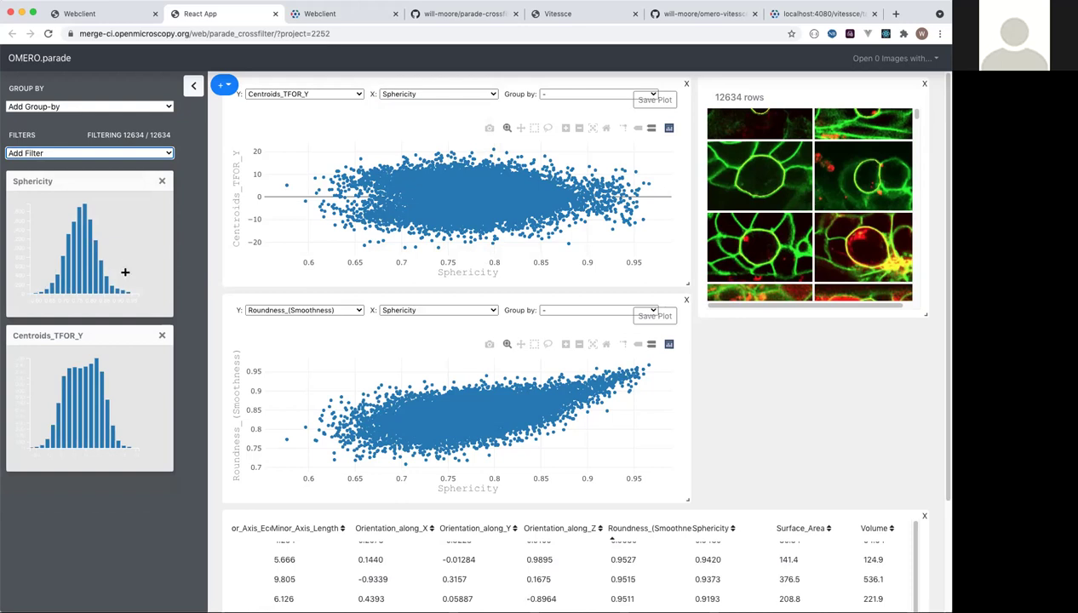
pyautogui.moveTo(132, 274); pyautogui.dragTo(102, 275)
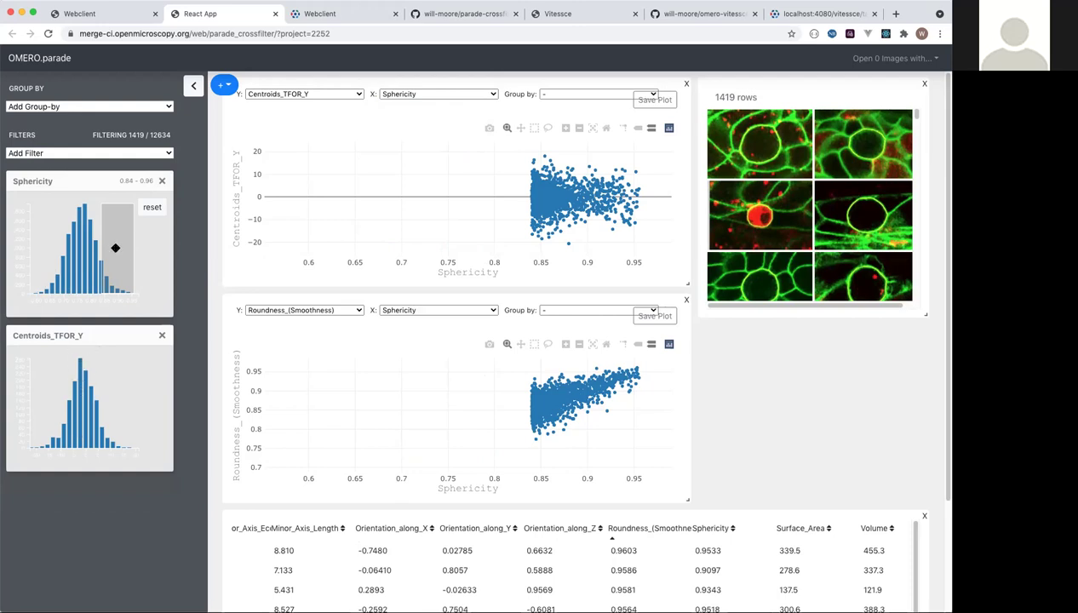
# Shift the Sphericity filter range to the low values of 0.62 - 0.74 to compare the plots, then reset it
pyautogui.moveTo(114, 247); pyautogui.dragTo(51, 248)
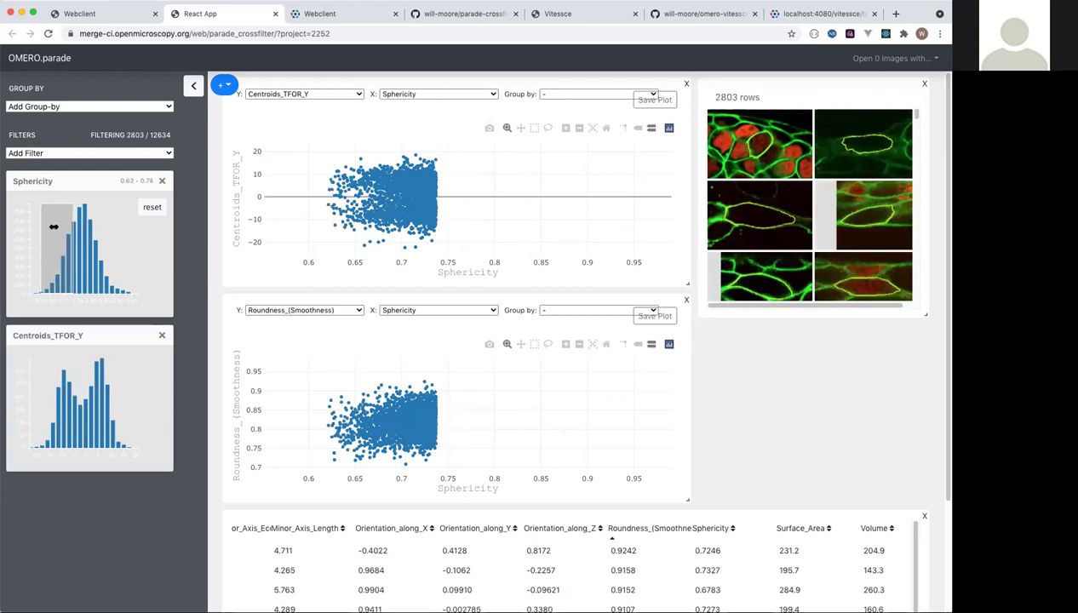
pyautogui.moveTo(52, 226); pyautogui.dragTo(50, 230)
pyautogui.click(153, 209)
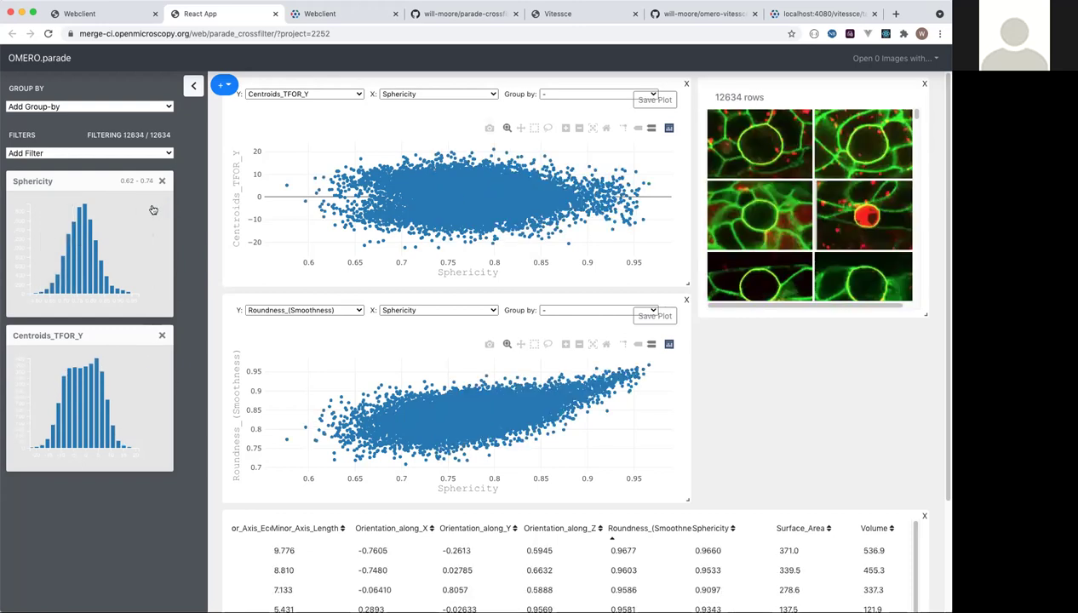
# Replace the Centroids_TFOR_Y filter with a Dataset filter and restrict it to names matching "nuc"
pyautogui.click(162, 337)
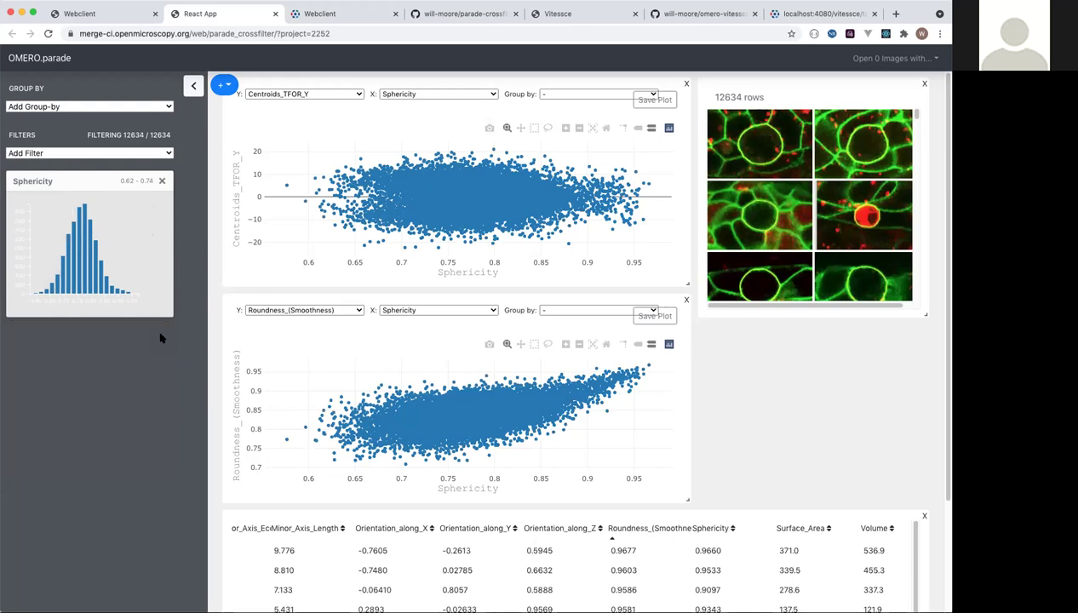
pyautogui.click(157, 154)
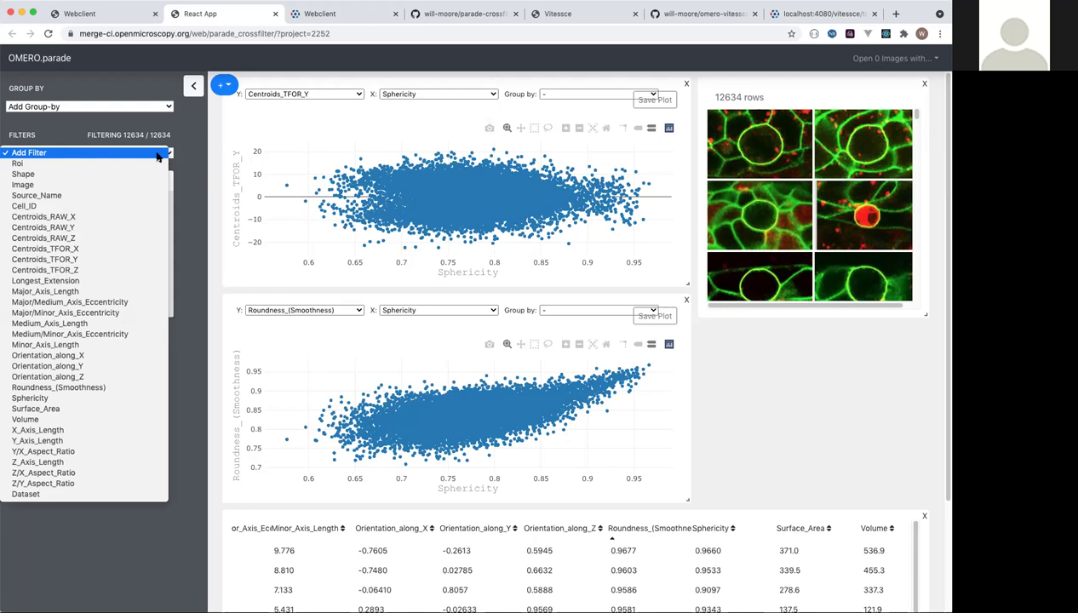
pyautogui.click(36, 495)
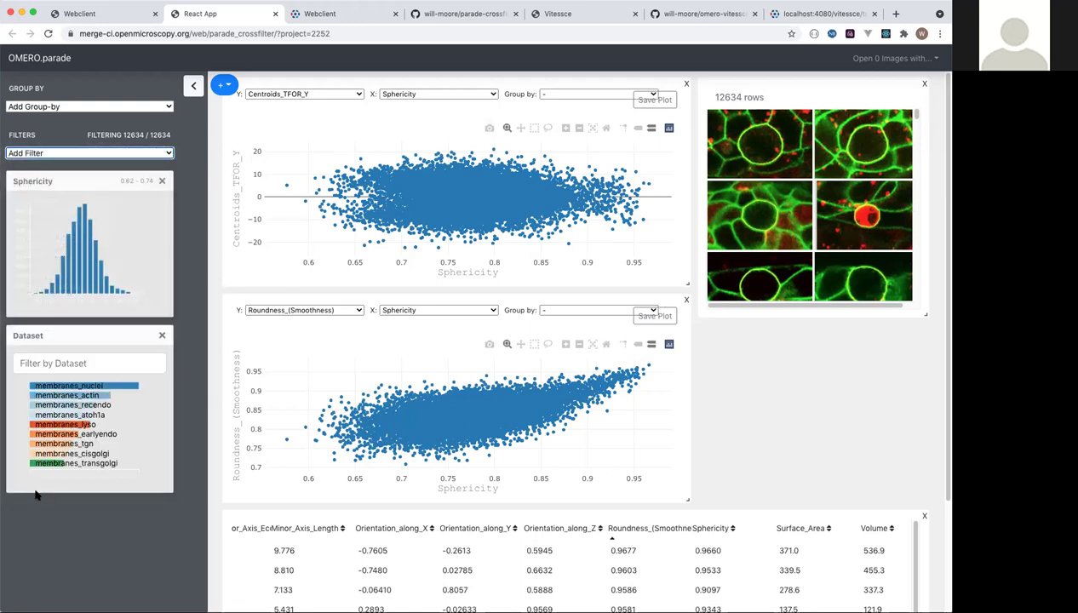
pyautogui.click(71, 363)
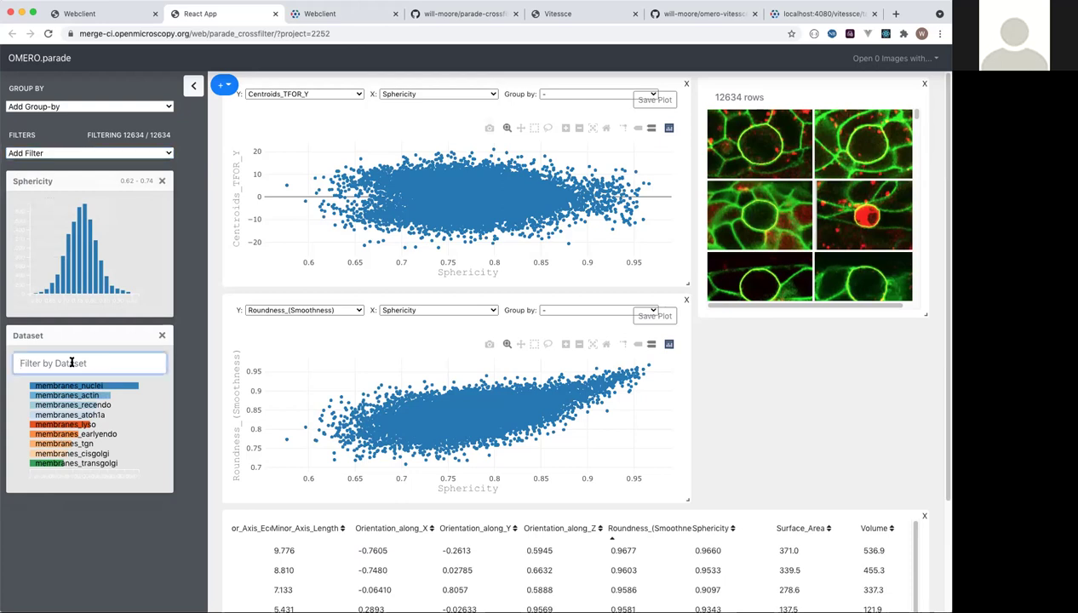
pyautogui.write('nuc')
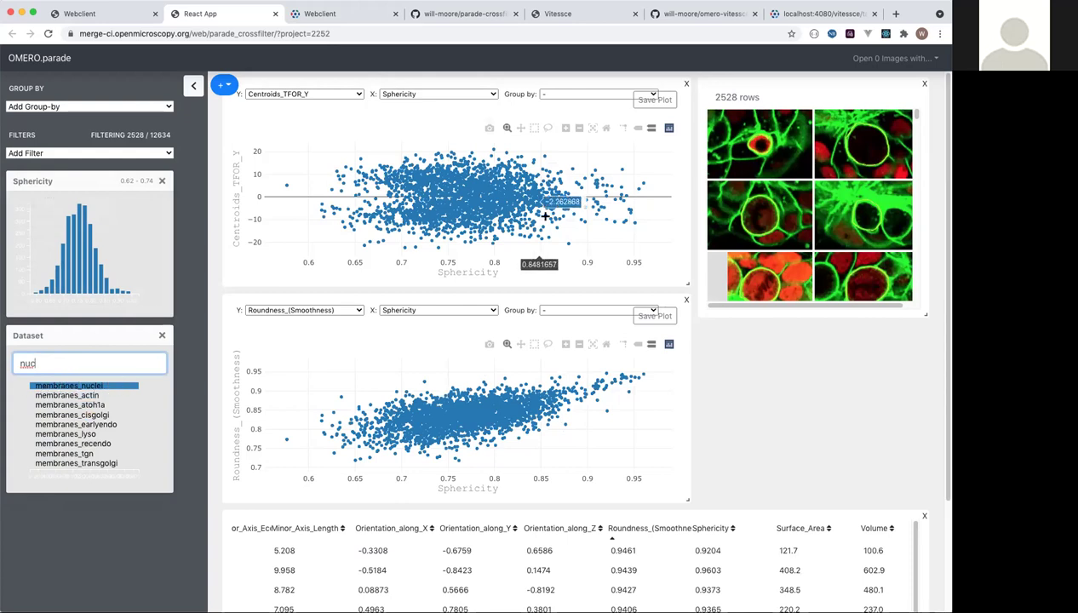
# Box-select the most spherical cells at the upper end of the roundness plot and enlarge the thumbnail panel to inspect them
pyautogui.moveTo(926, 314); pyautogui.dragTo(928, 368)
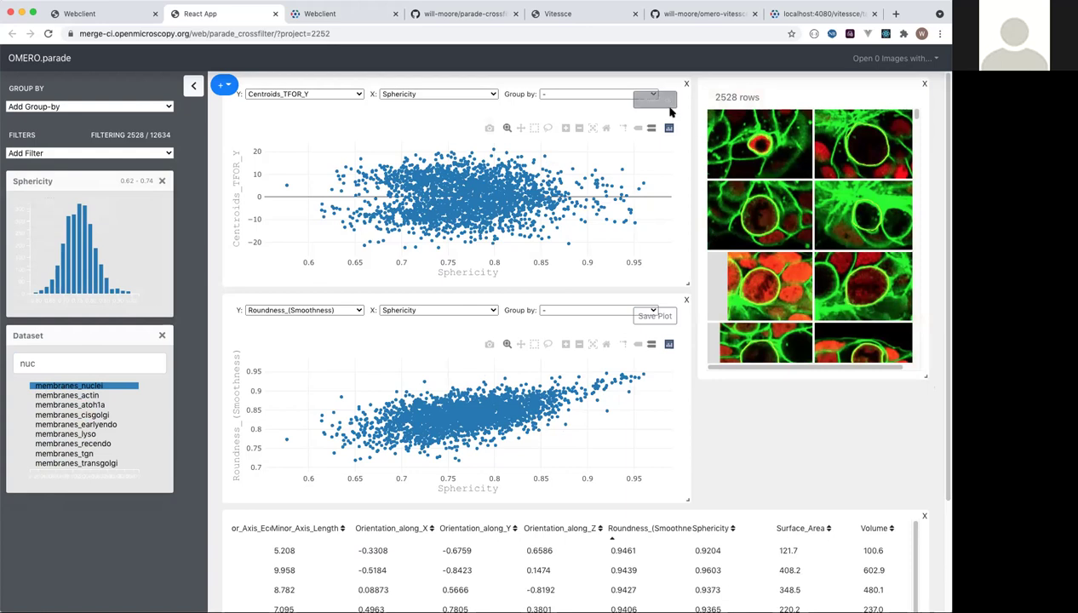
pyautogui.click(534, 348)
pyautogui.moveTo(644, 385)
pyautogui.mouseDown()
pyautogui.moveTo(622, 374)
pyautogui.moveTo(634, 375)
pyautogui.mouseUp()
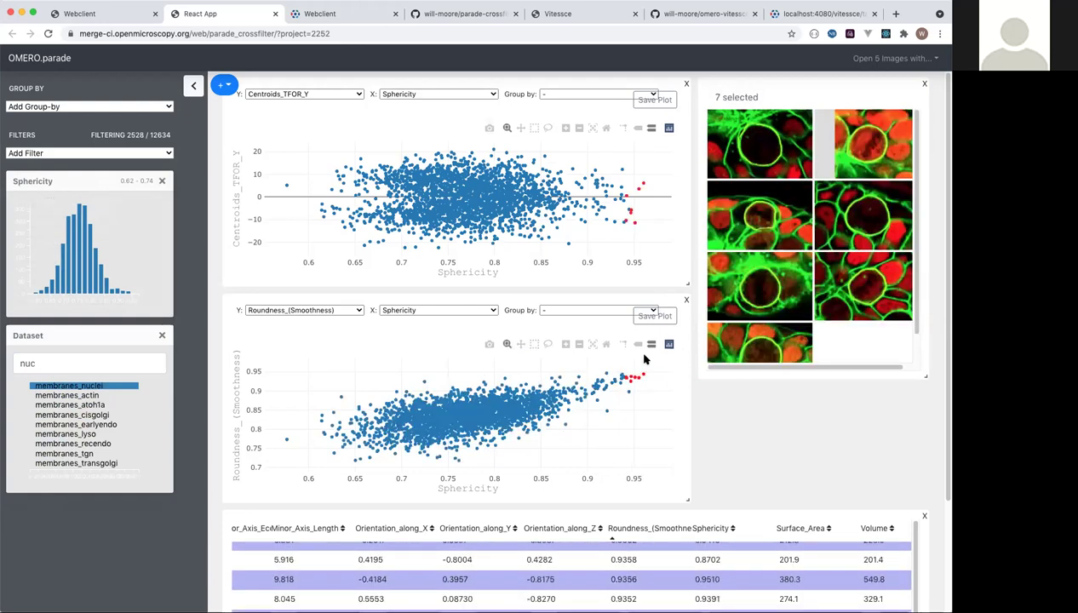
pyautogui.moveTo(923, 375); pyautogui.dragTo(925, 468)
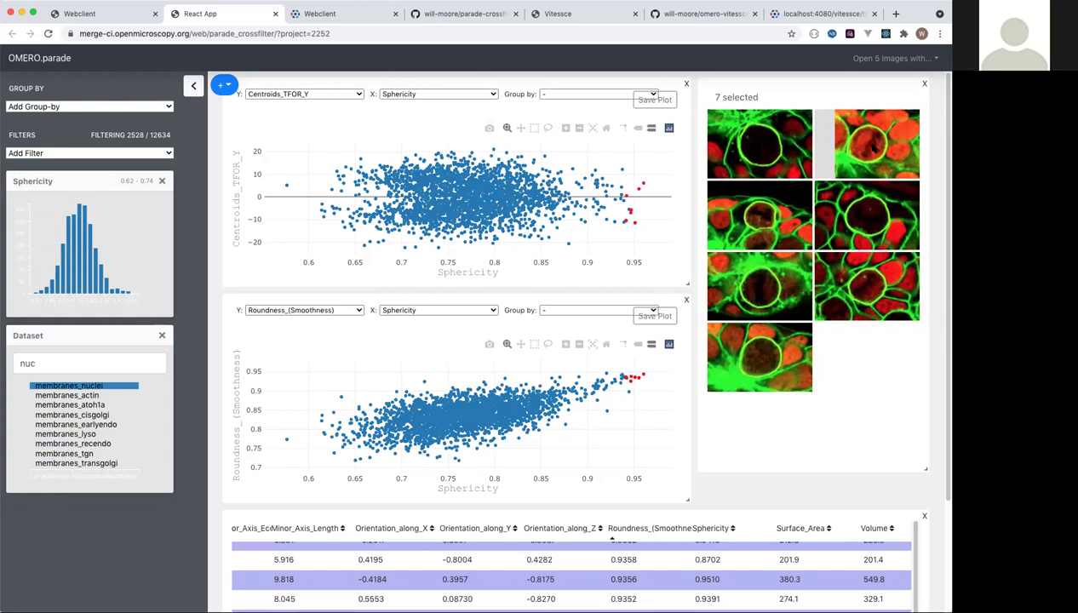
# Group the ROI rows by Image
pyautogui.moveTo(728, 308)
pyautogui.click(169, 106)
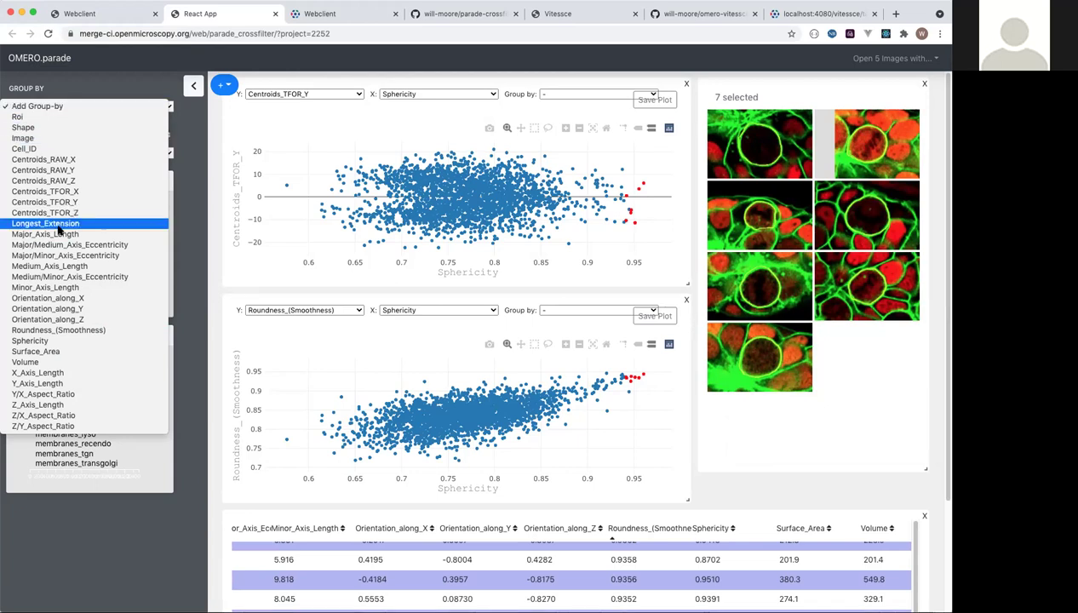
pyautogui.click(55, 139)
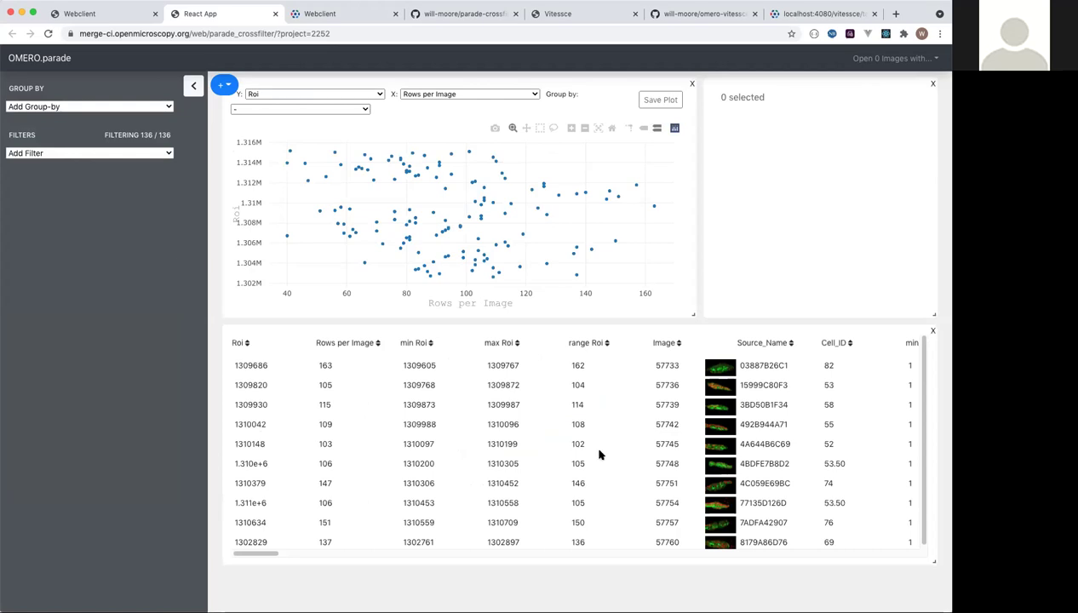
# Examine the grouped table's rows per image, averages, and min, max and range columns along with the image thumbnails
pyautogui.hscroll(10, 599, 455)
pyautogui.hscroll(-10, 599, 456)
pyautogui.hscroll(3, 663, 448)
pyautogui.hscroll(-3, 662, 451)
pyautogui.hscroll(3, 663, 451)
pyautogui.hscroll(-3, 663, 448)
pyautogui.scroll(-3, 466, 377)
pyautogui.scroll(3, 467, 377)
pyautogui.scroll(-3, 332, 358)
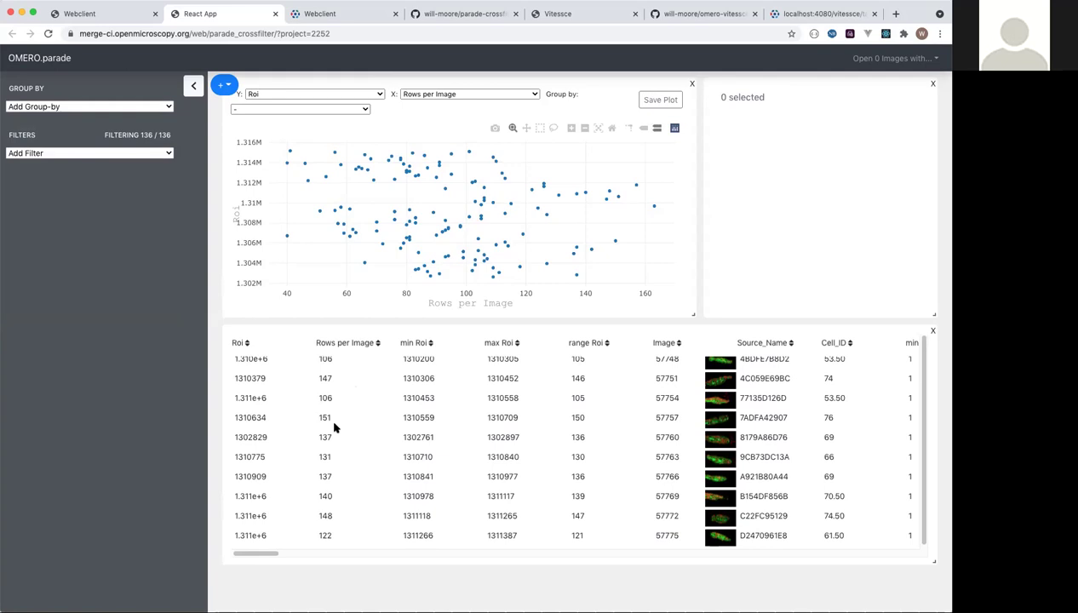
pyautogui.scroll(-4, 335, 425)
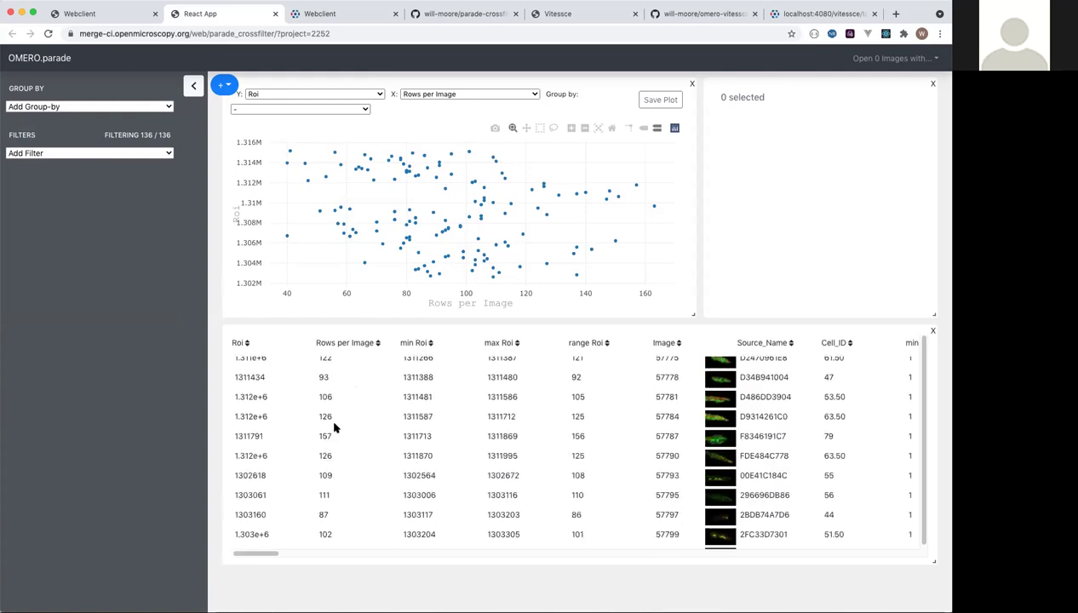
pyautogui.scroll(-3, 334, 428)
pyautogui.scroll(-1, 335, 428)
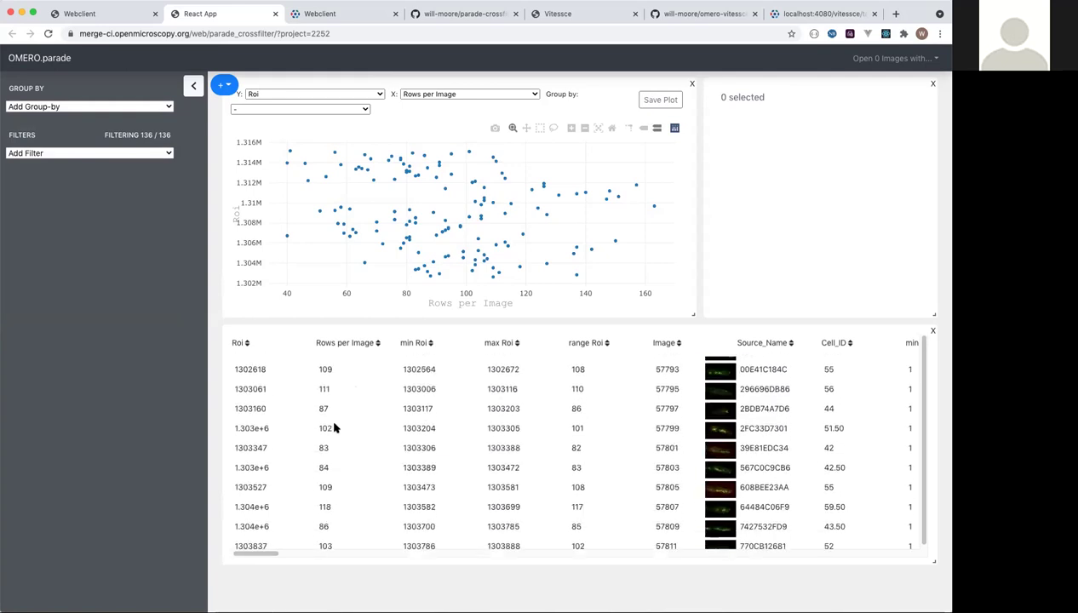
pyautogui.scroll(5, 335, 427)
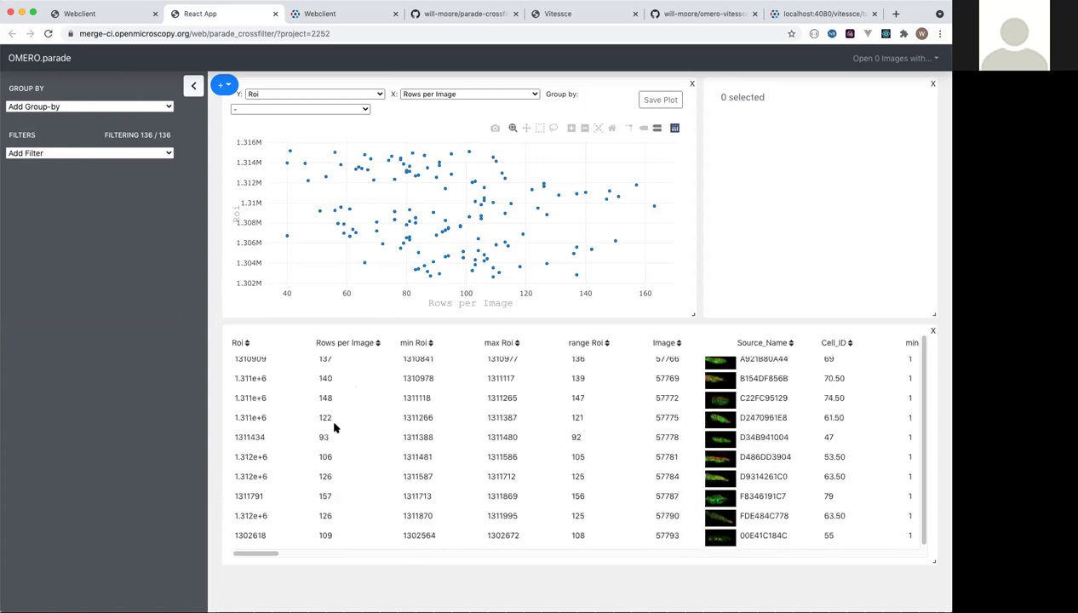
pyautogui.hscroll(10, 489, 383)
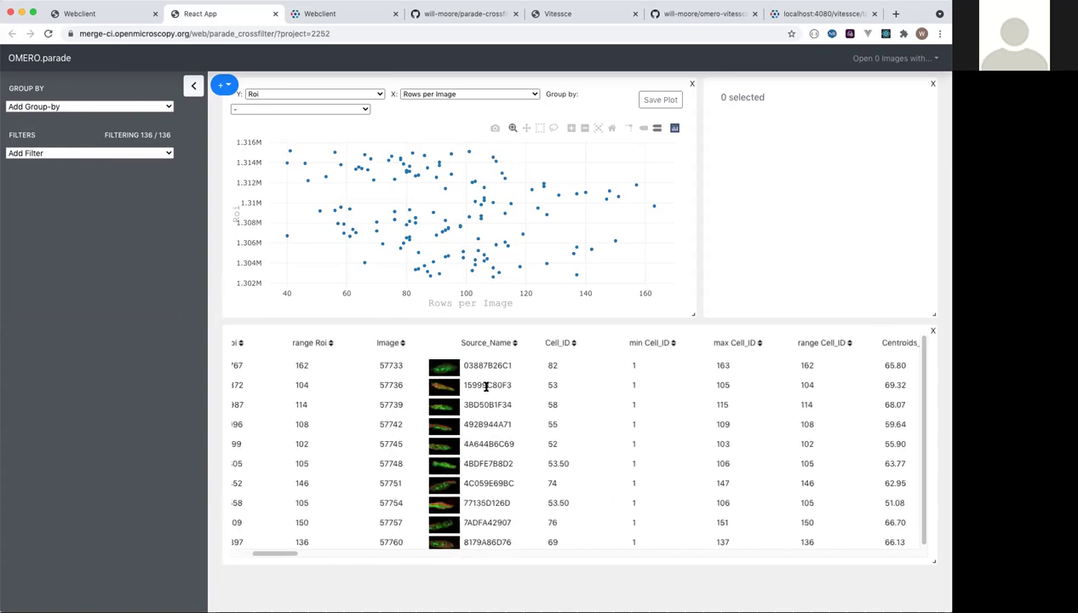
pyautogui.hscroll(2, 485, 386)
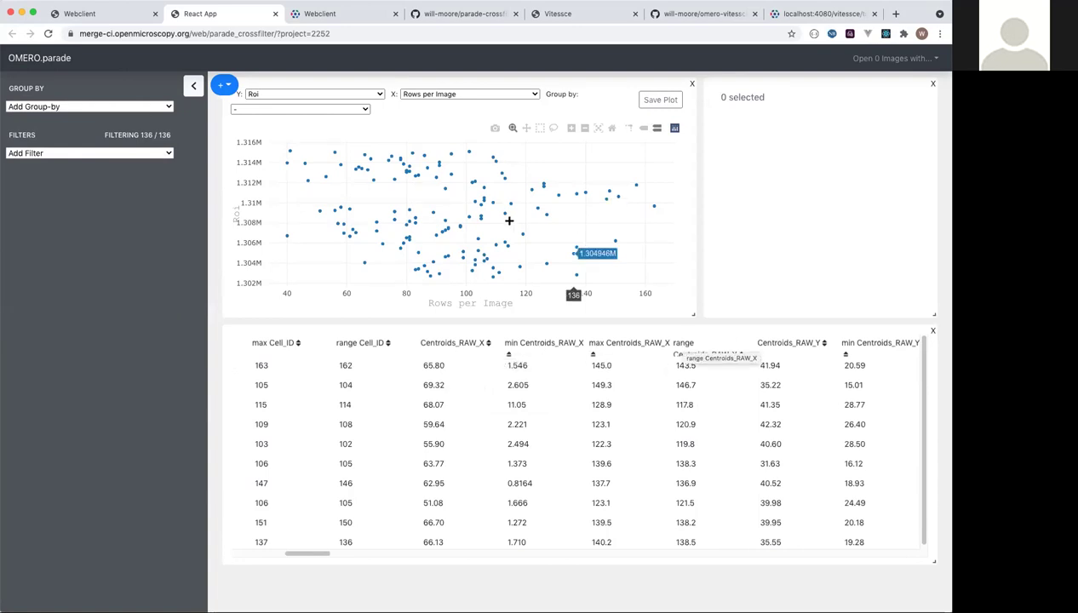
# Set the scatter plot to show range Centroids_TFOR_Y on the Y axis against range Centroids_RAW_Y on the X axis
pyautogui.click(303, 94)
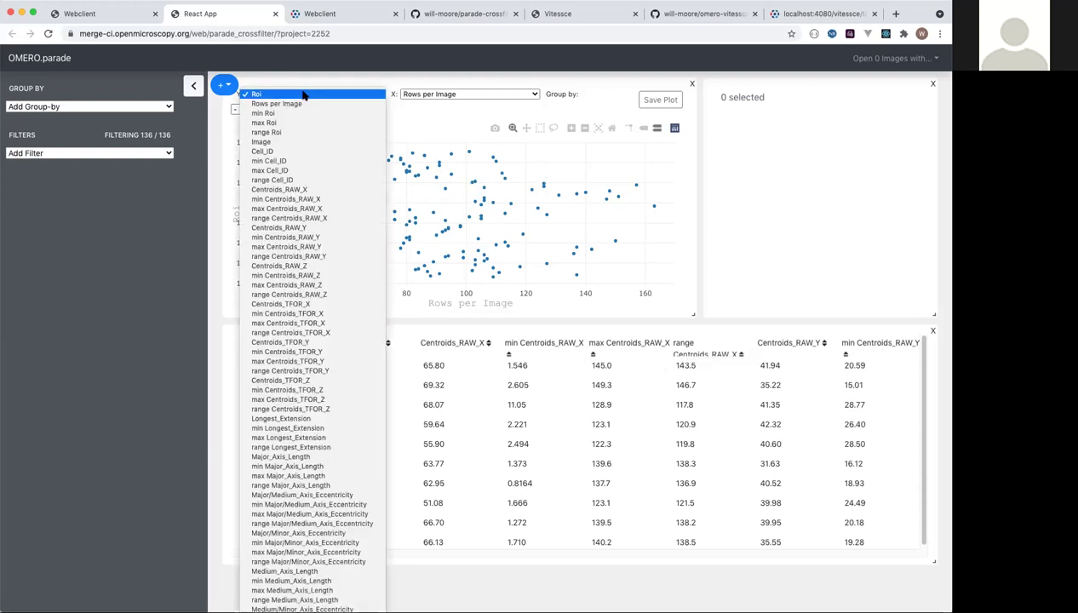
pyautogui.scroll(-10, 288, 309)
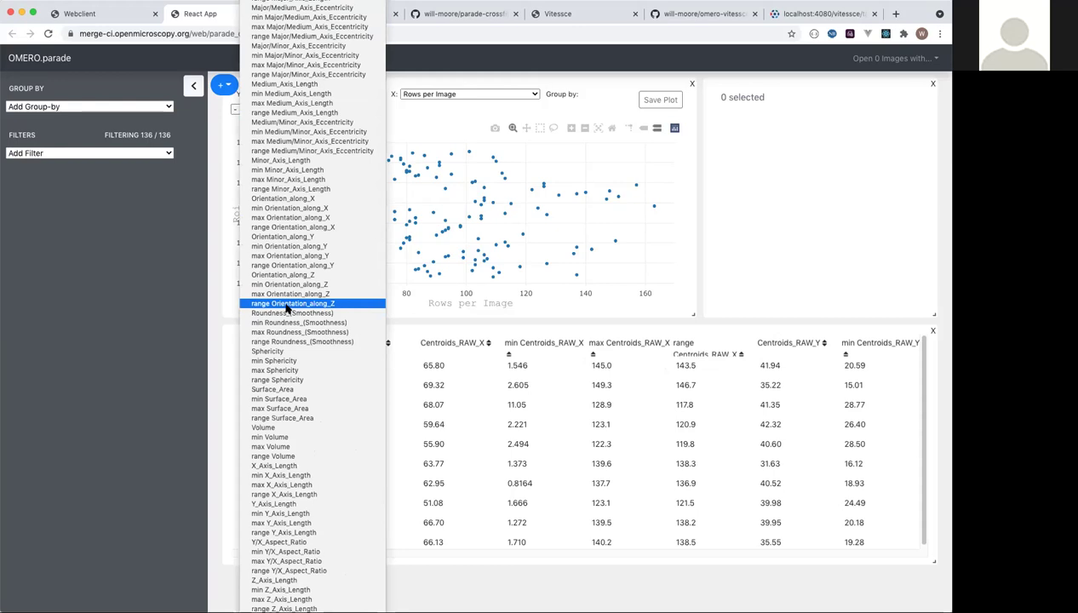
pyautogui.scroll(6, 287, 309)
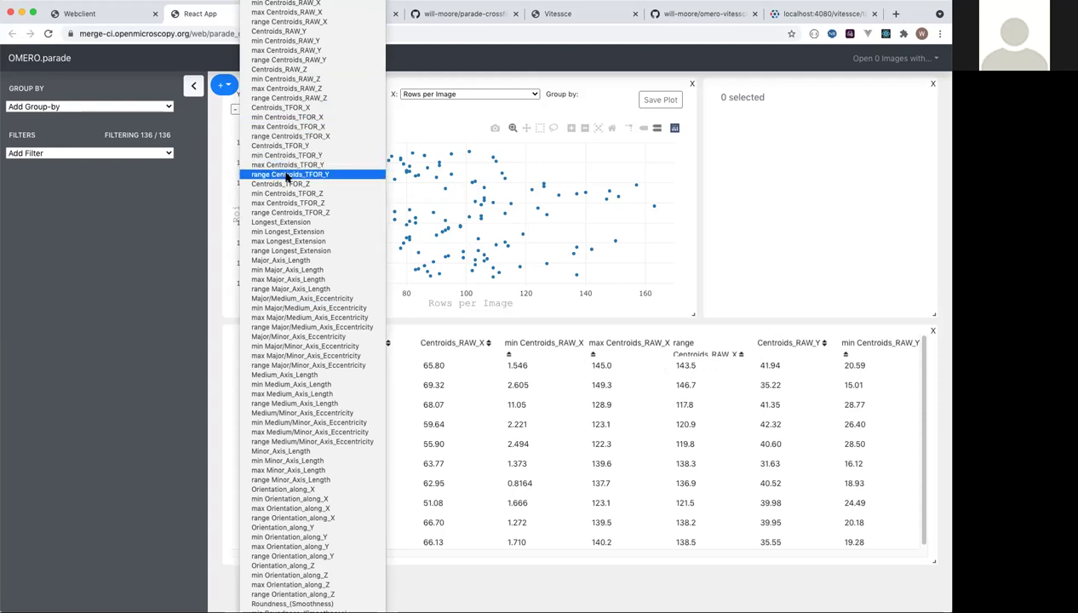
pyautogui.click(287, 175)
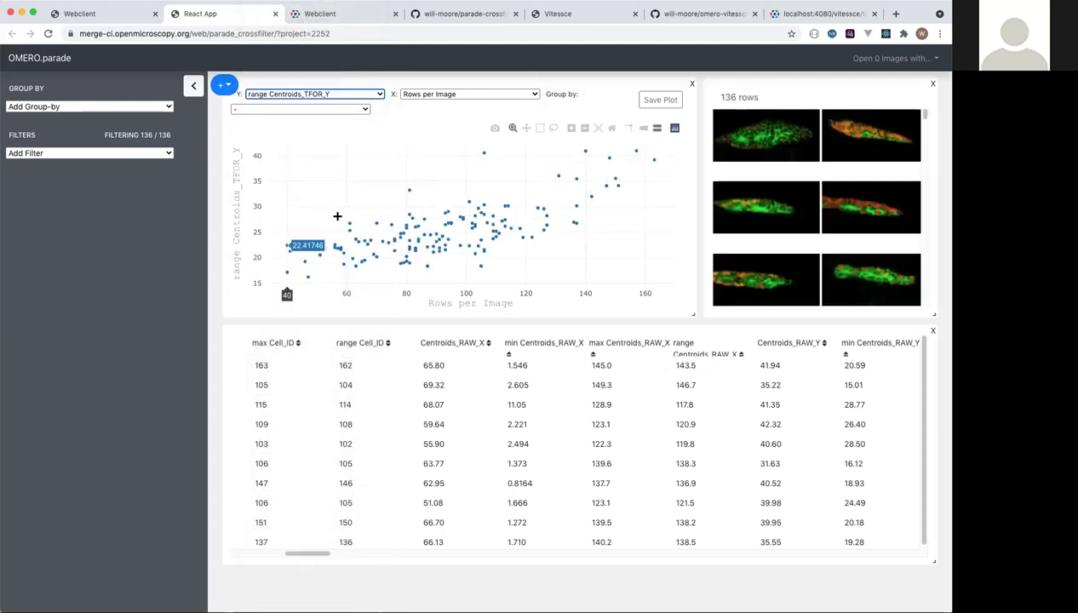
pyautogui.click(471, 95)
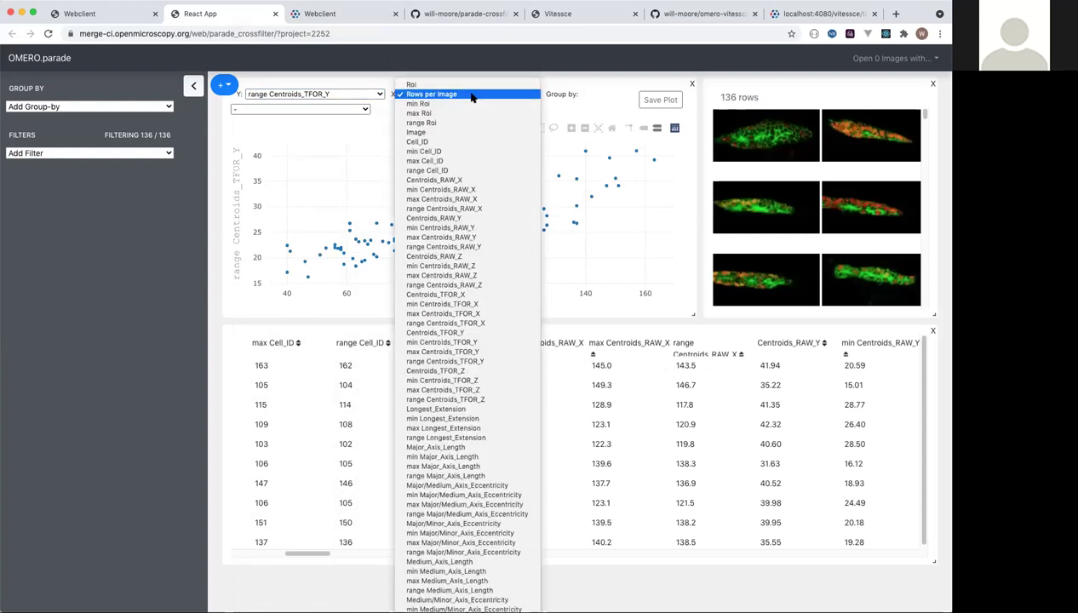
pyautogui.click(471, 246)
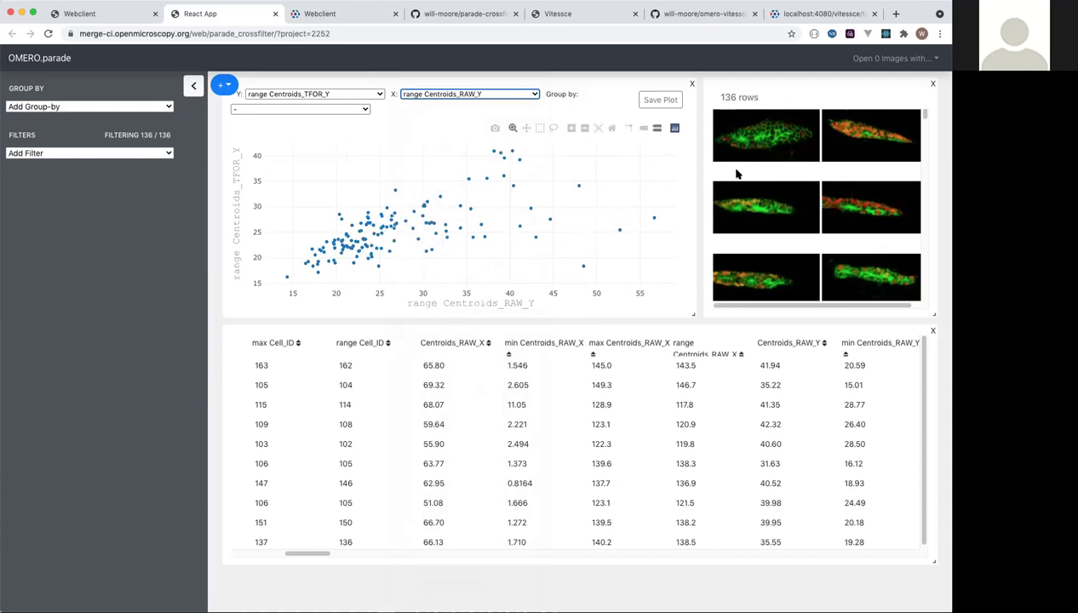
# Box-select the isolated point at about 27 on X and 33 on Y to view its image
pyautogui.moveTo(748, 208)
pyautogui.click(513, 127)
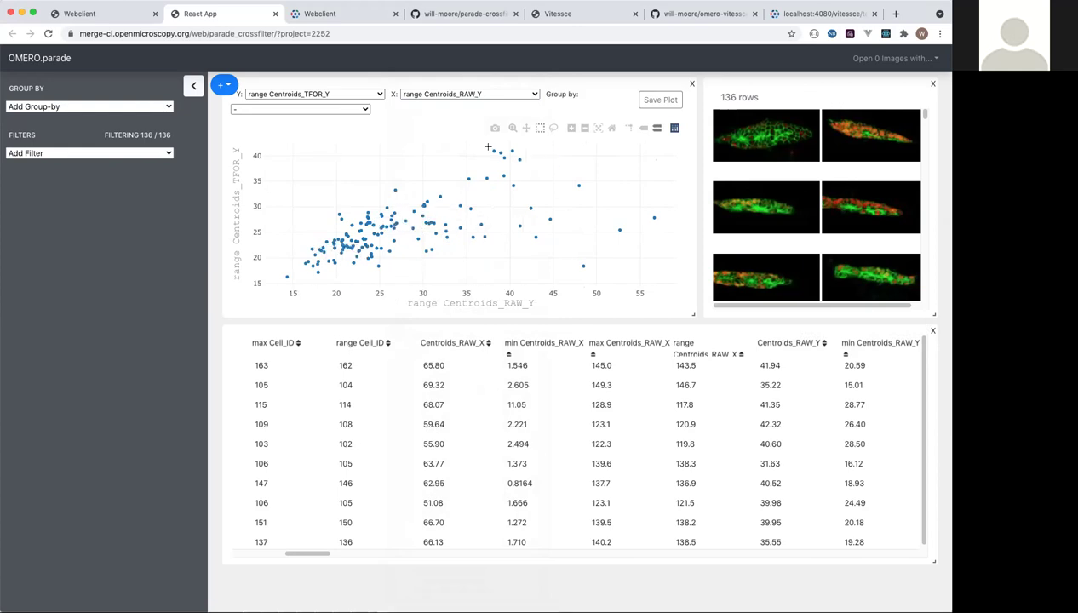
pyautogui.moveTo(390, 182); pyautogui.dragTo(408, 197)
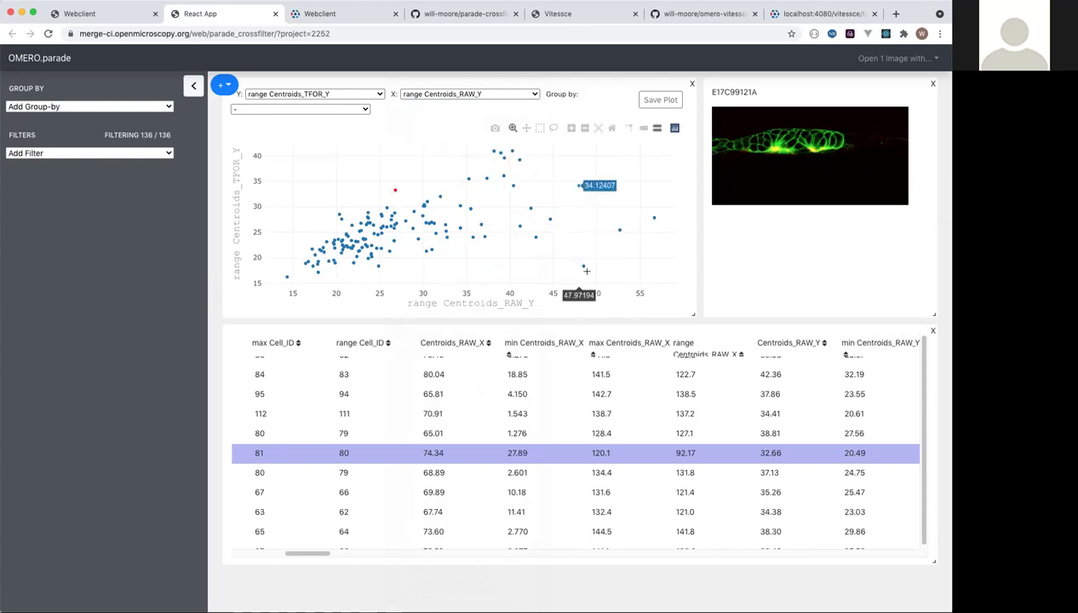
# Restore the full plot range after zooming in and box-select the low outlier at about 48 on X and 18 on Y
pyautogui.moveTo(573, 260); pyautogui.dragTo(602, 265)
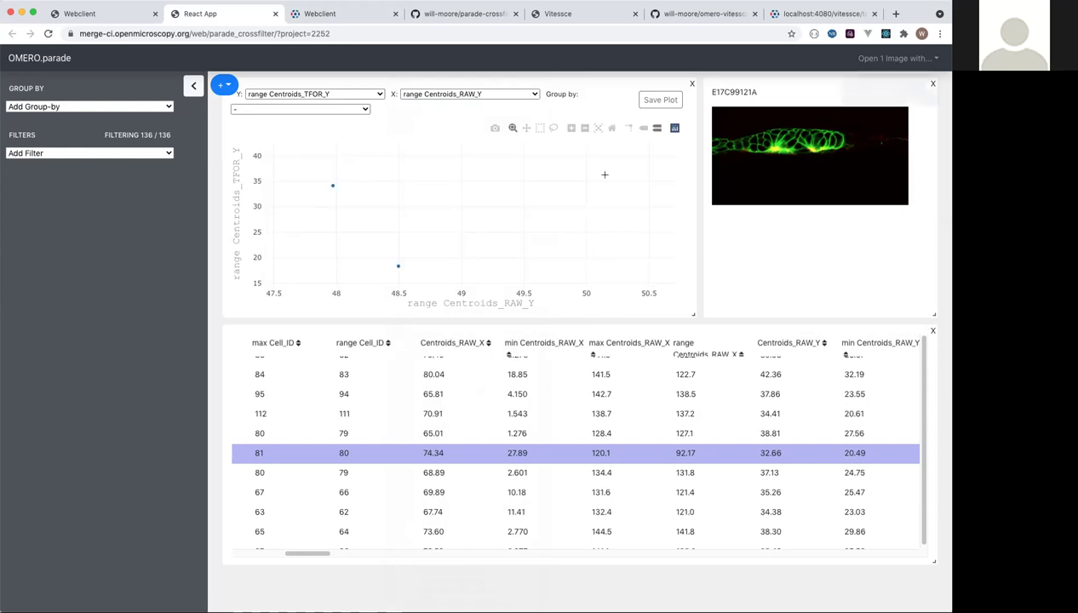
pyautogui.click(598, 130)
pyautogui.click(540, 128)
pyautogui.moveTo(572, 246); pyautogui.dragTo(601, 279)
pyautogui.click(570, 269)
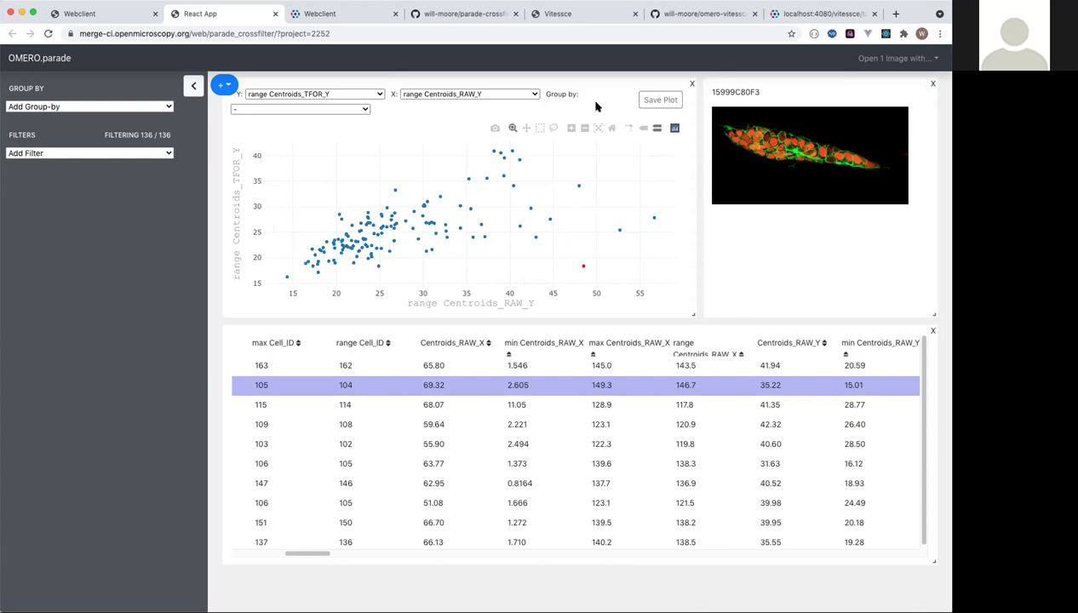
# Box-select the cluster of points with the highest range Centroids_TFOR_Y values and save the plot
pyautogui.click(540, 130)
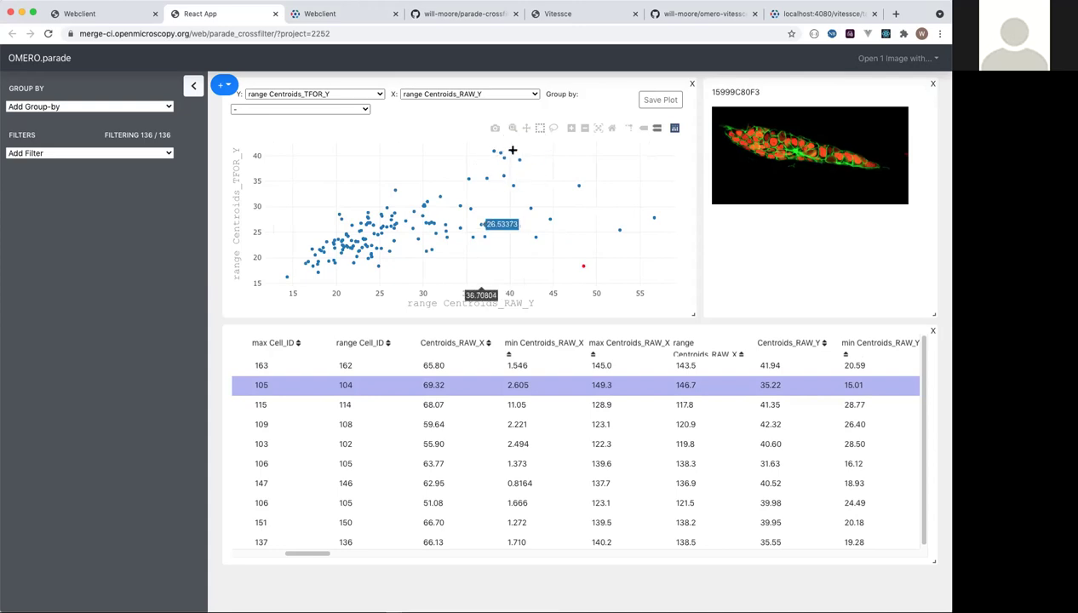
pyautogui.moveTo(478, 165); pyautogui.dragTo(527, 147)
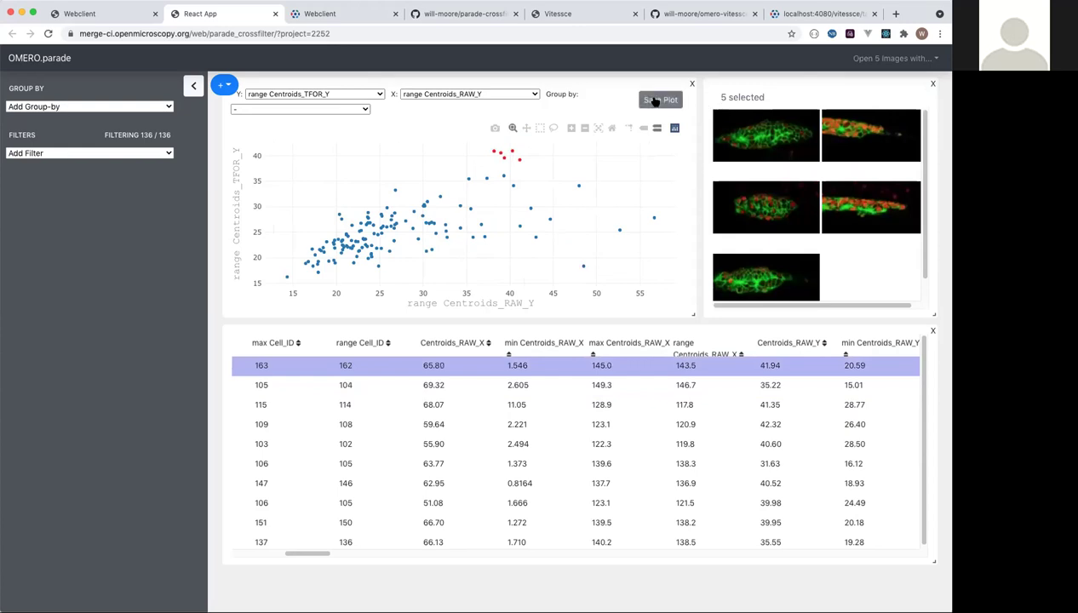
pyautogui.click(657, 100)
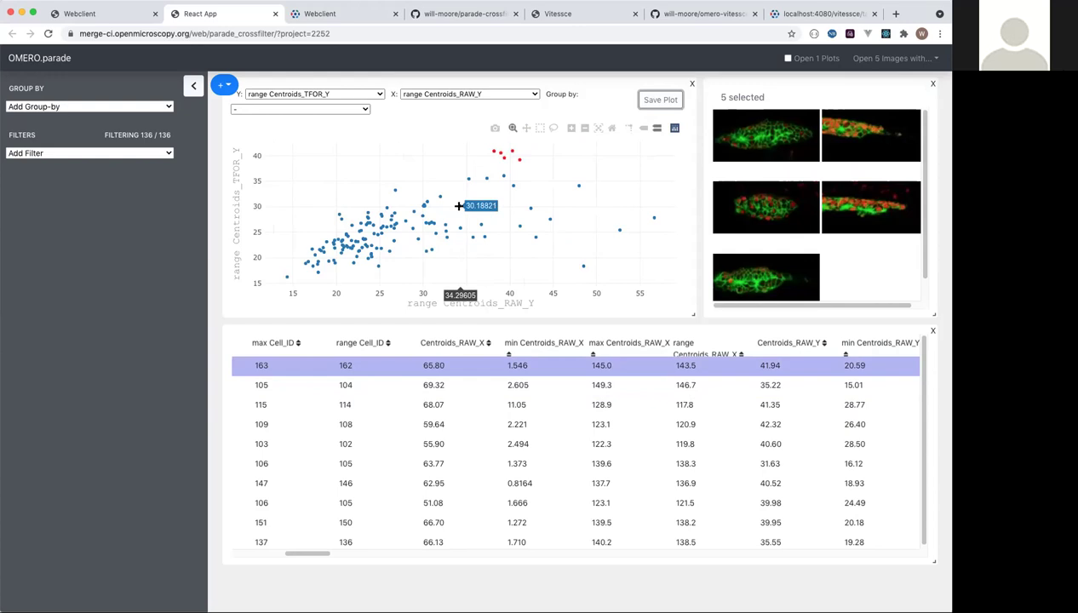
# Include the saved plot with the five selected images and open them all in OMERO.figure
pyautogui.click(788, 58)
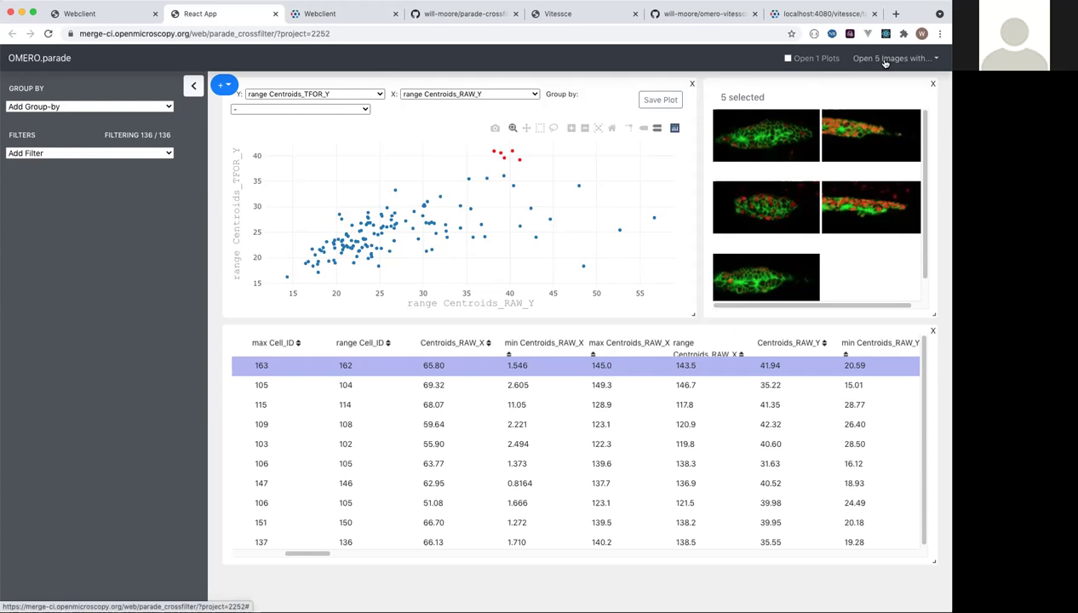
pyautogui.click(876, 59)
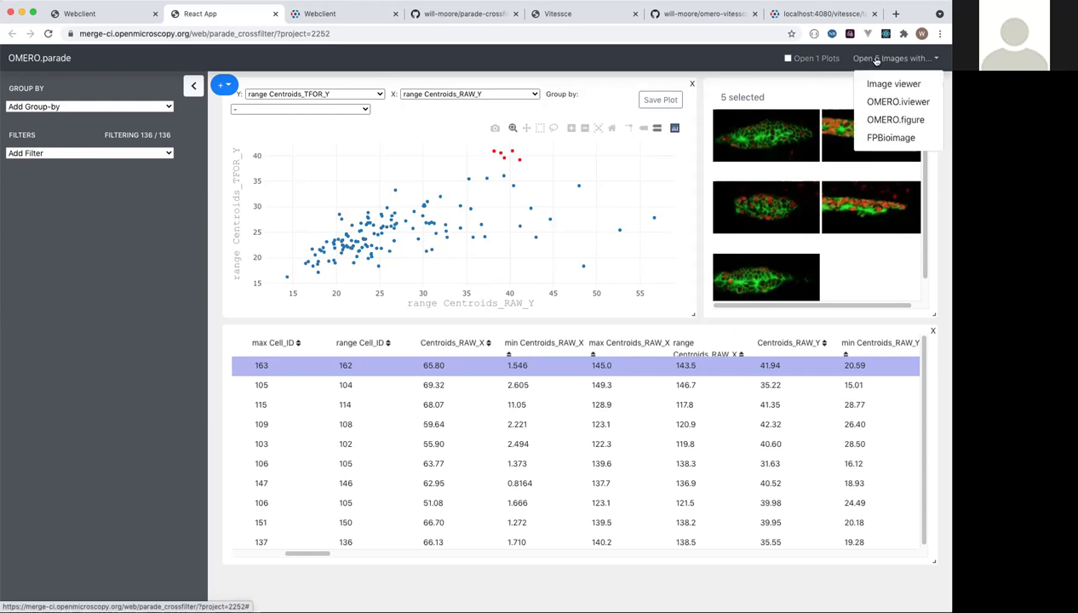
pyautogui.click(867, 59)
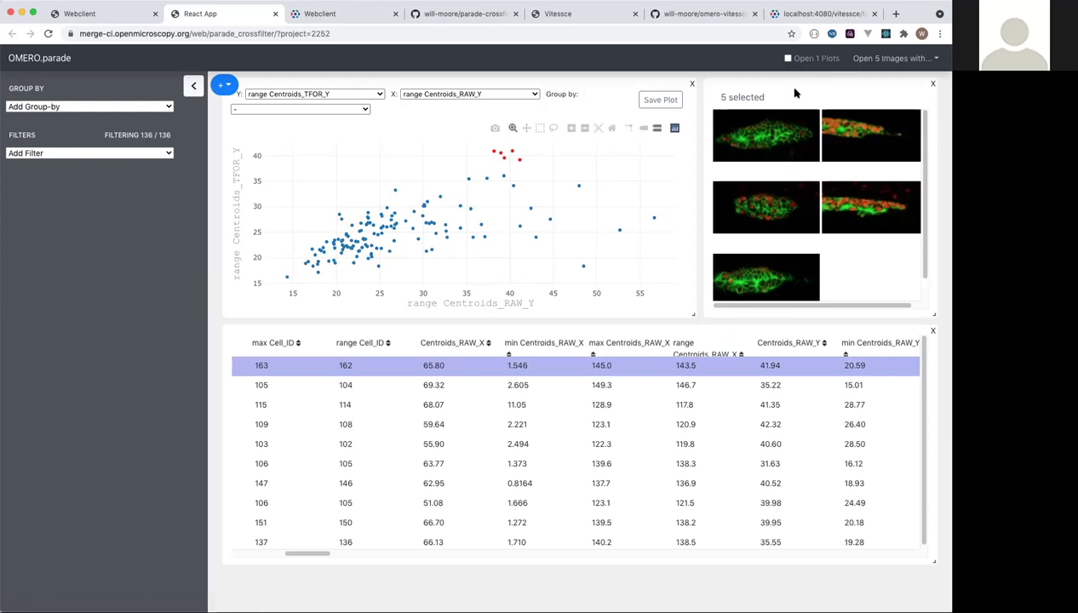
pyautogui.click(787, 59)
pyautogui.click(883, 60)
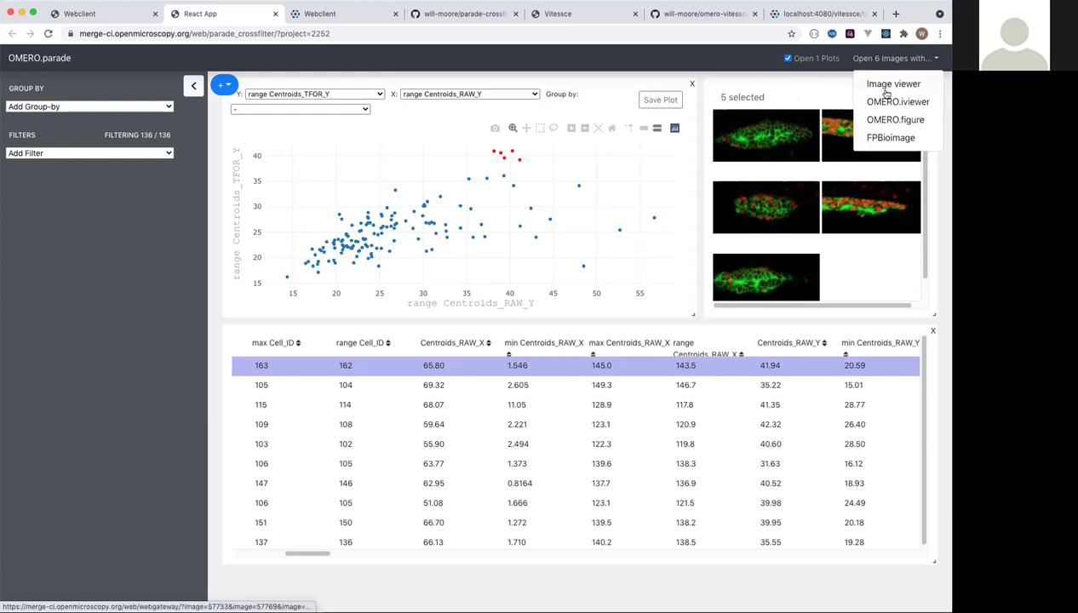
pyautogui.click(887, 121)
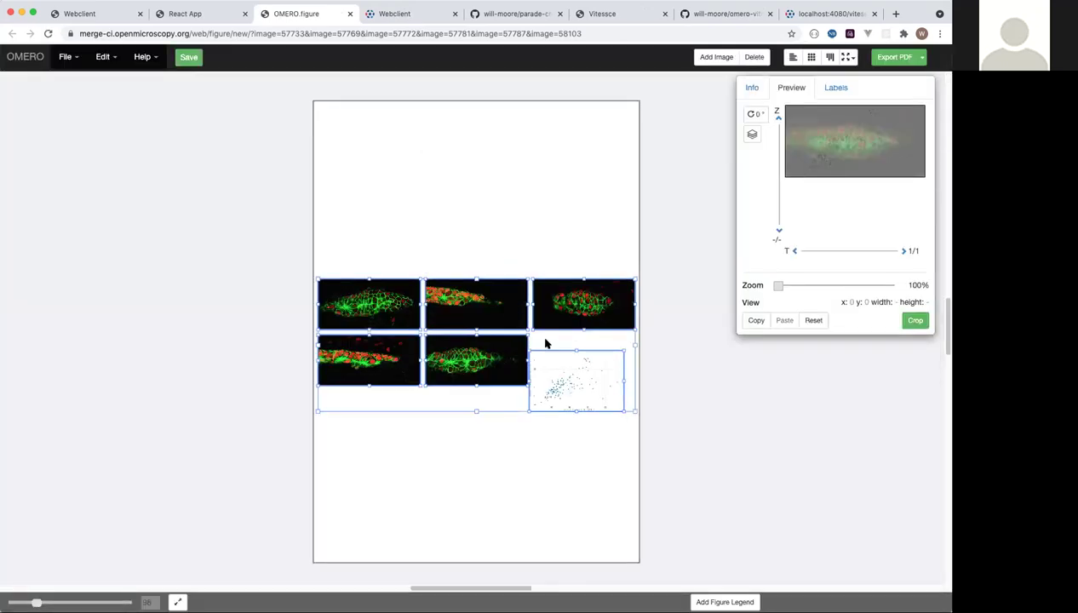
# Enlarge the scatter plot panel, move the five image panels to the top of the page, and place the plot beneath them
pyautogui.click(541, 471)
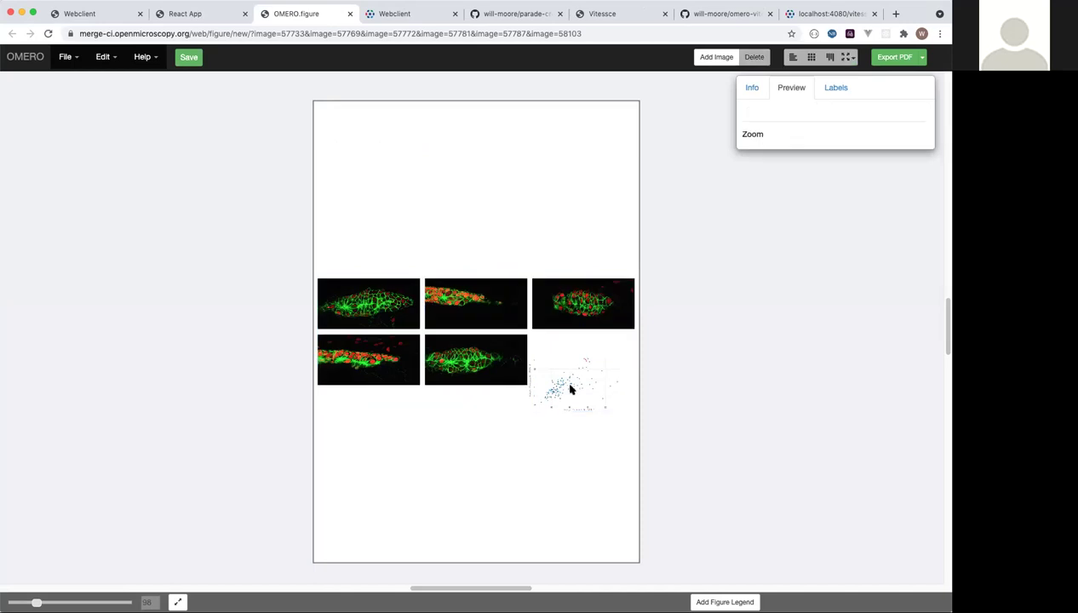
pyautogui.click(570, 387)
pyautogui.moveTo(528, 350); pyautogui.dragTo(335, 160)
pyautogui.moveTo(427, 202); pyautogui.dragTo(453, 445)
pyautogui.moveTo(381, 258); pyautogui.dragTo(547, 380)
pyautogui.moveTo(579, 307); pyautogui.dragTo(585, 160)
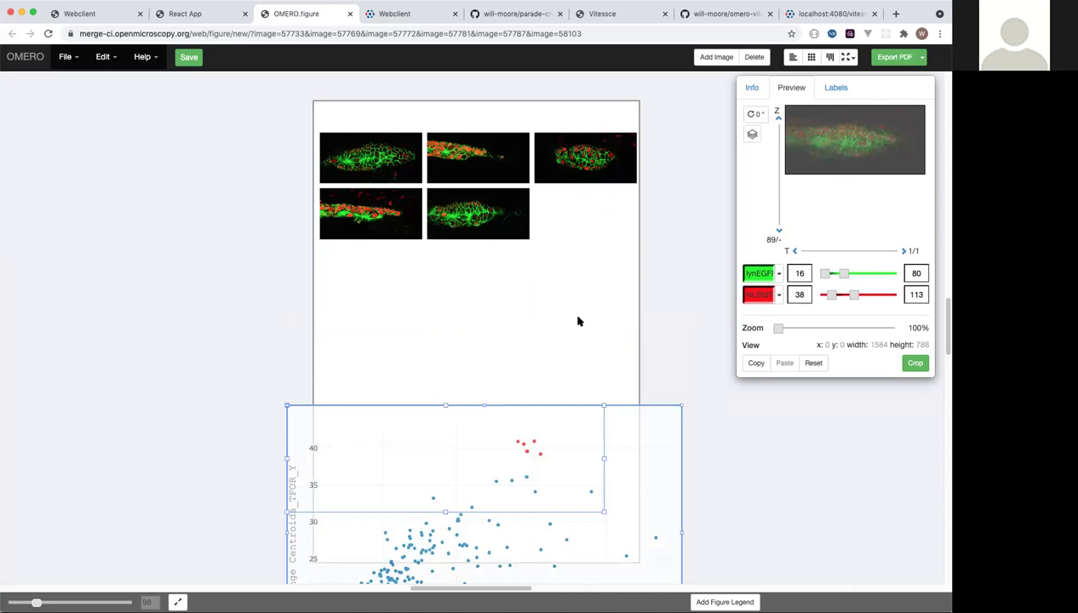
pyautogui.moveTo(438, 473); pyautogui.dragTo(445, 337)
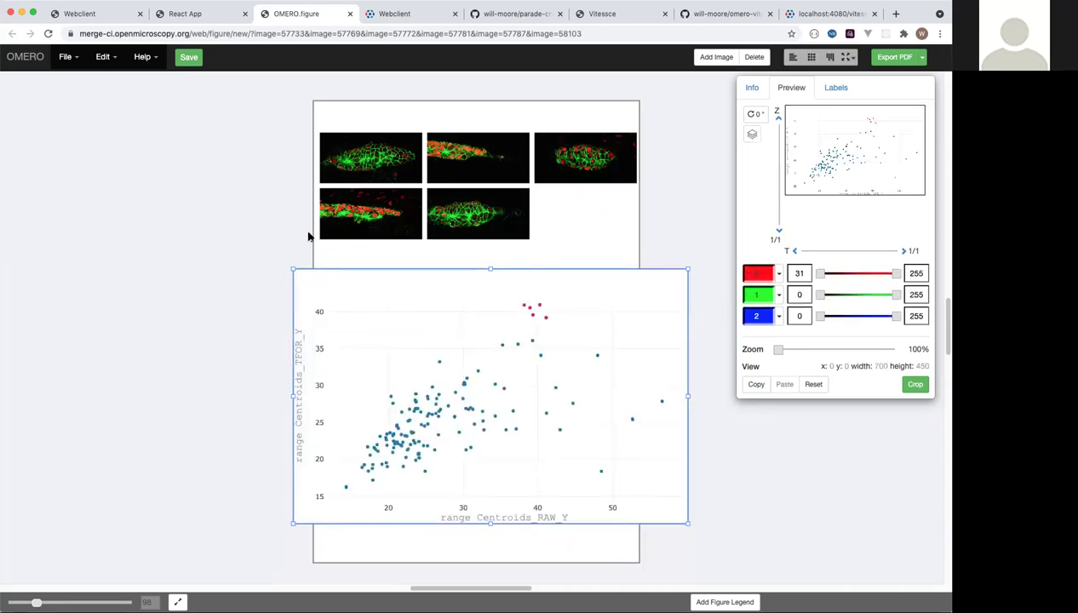
# Switch to the local OMERO webclient and view the images in the FRAP project's FRAP dataset
pyautogui.click(185, 15)
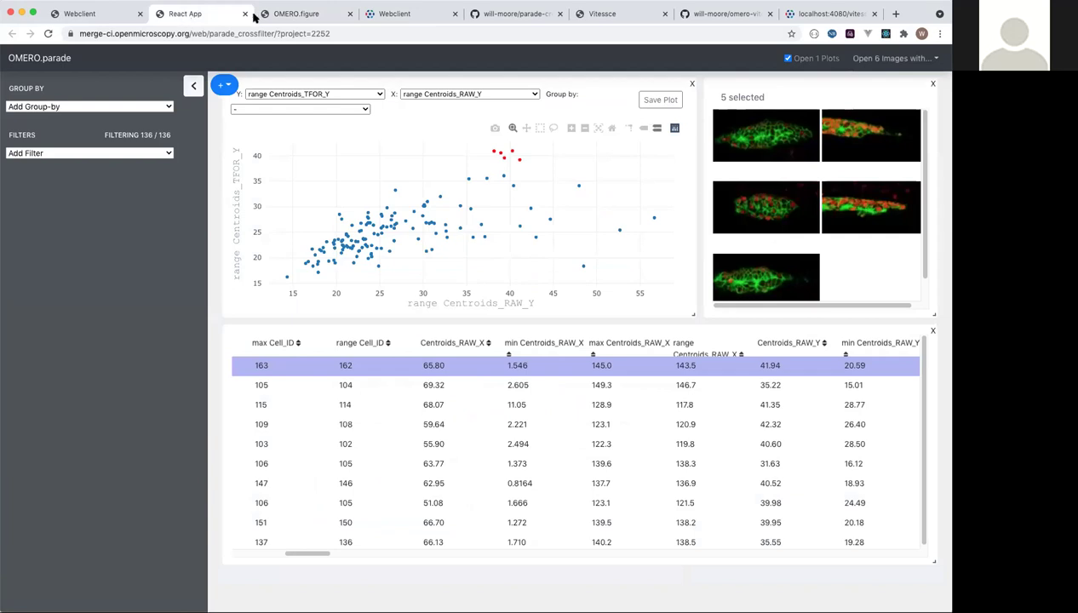
pyautogui.click(398, 14)
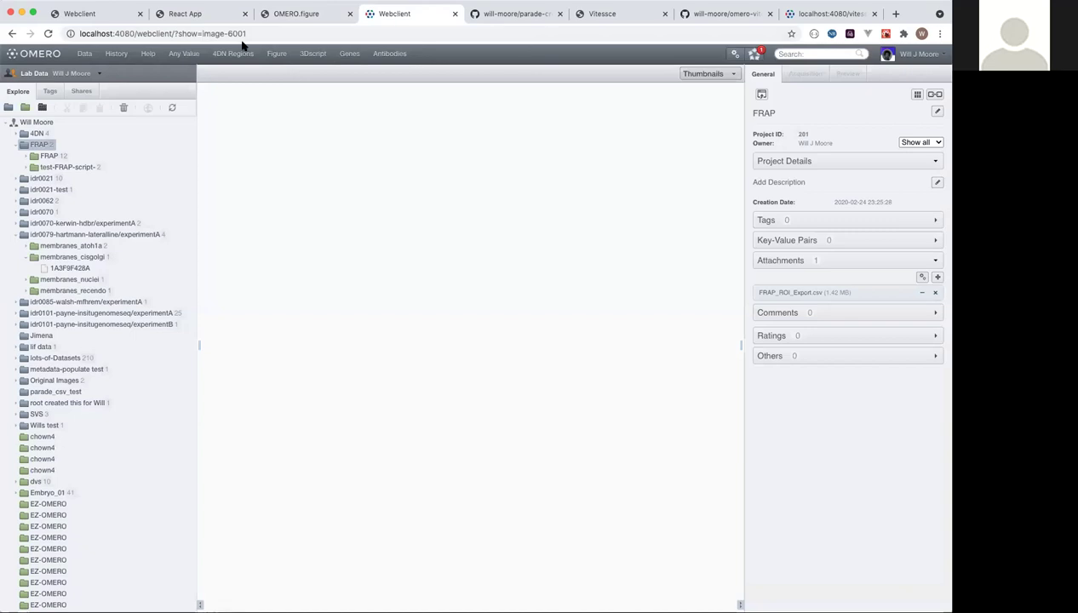
pyautogui.rightClick(38, 145)
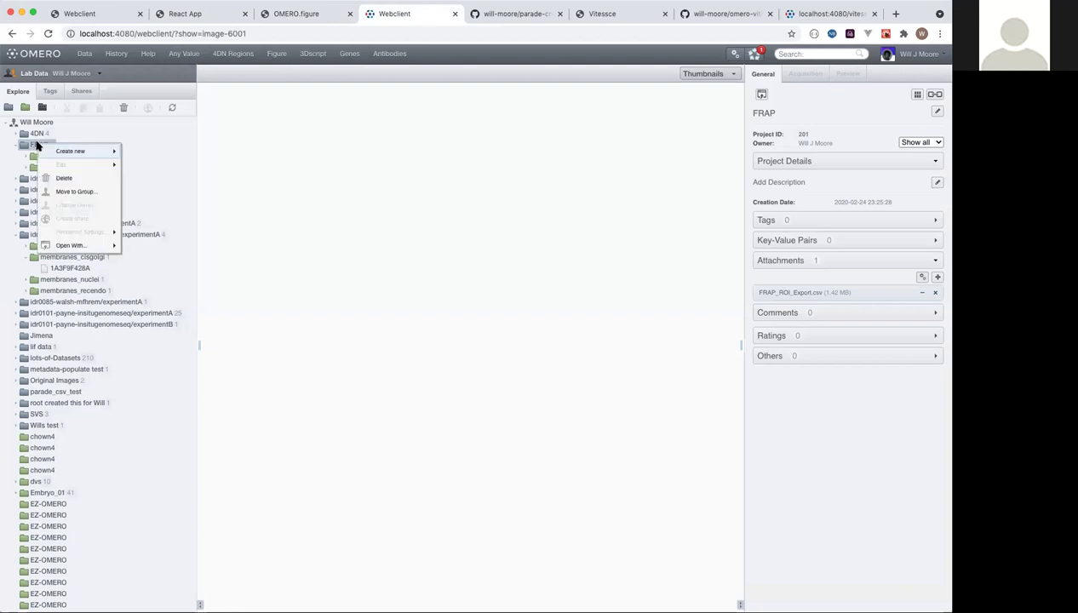
pyautogui.moveTo(74, 168)
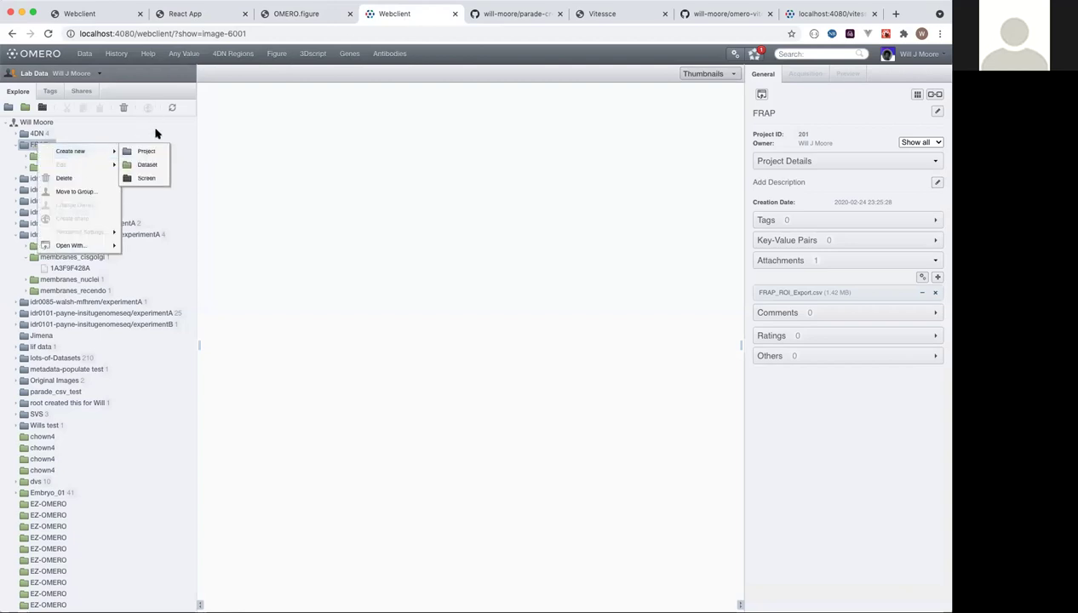
pyautogui.click(116, 137)
pyautogui.click(51, 157)
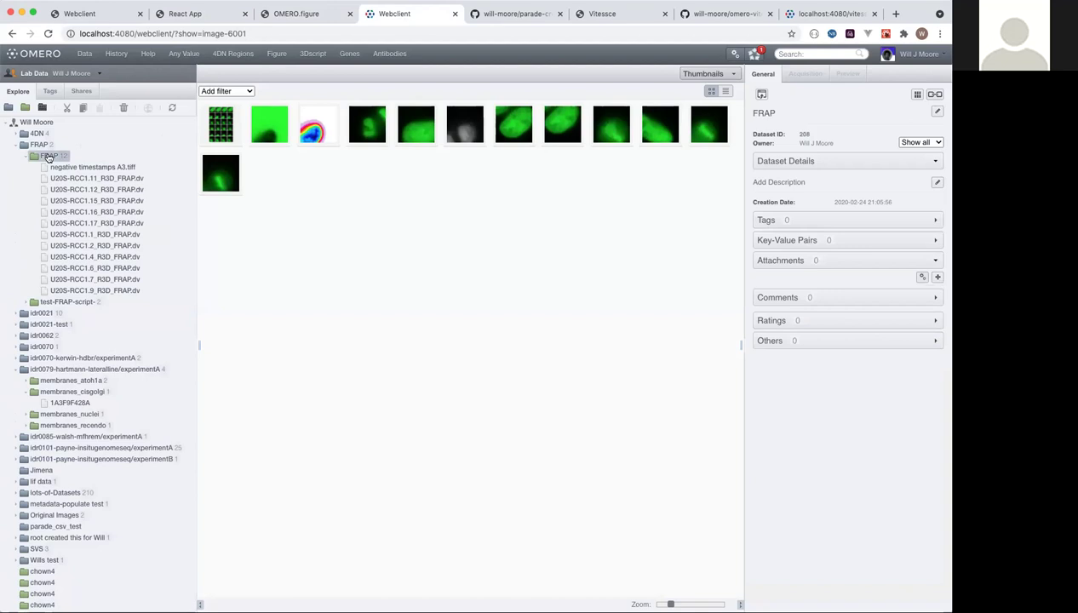
# Open the FRAP project with Parade and load its FRAP_ROI_Export.csv data
pyautogui.click(38, 146)
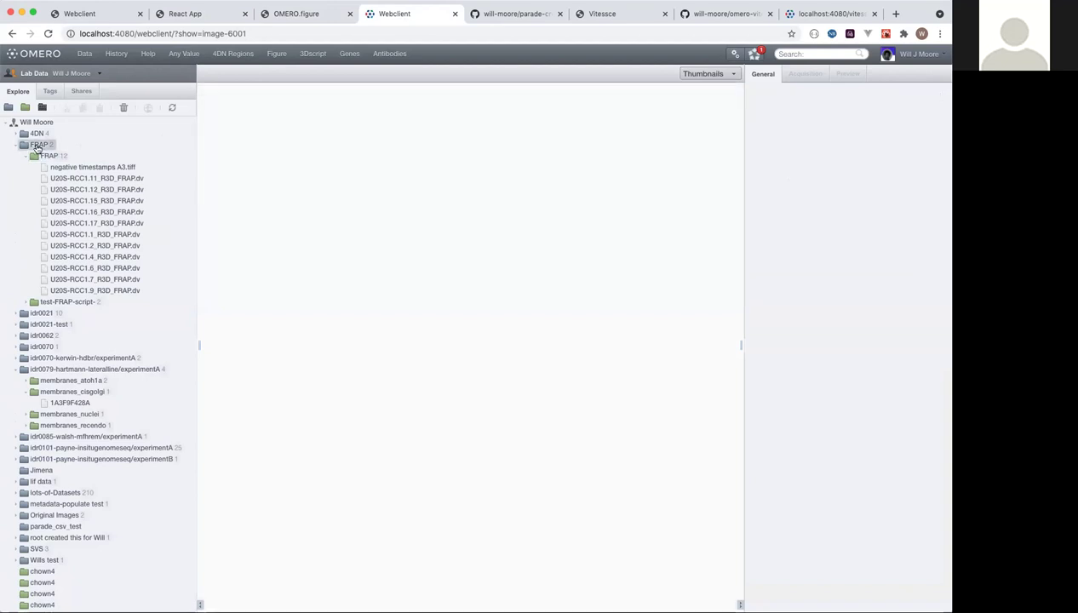
pyautogui.rightClick(39, 147)
pyautogui.moveTo(73, 247)
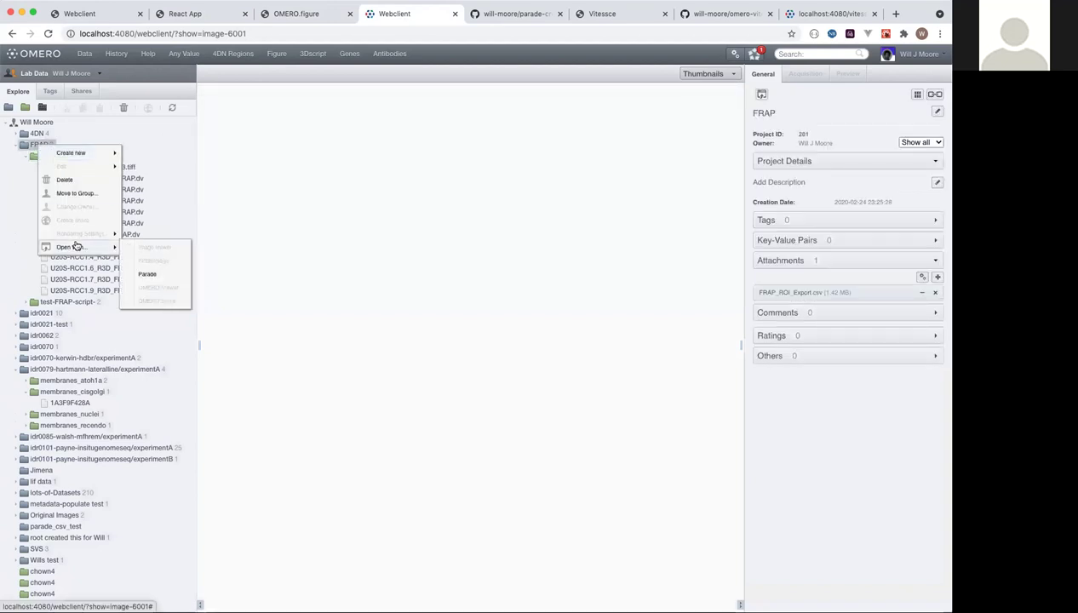
pyautogui.click(147, 273)
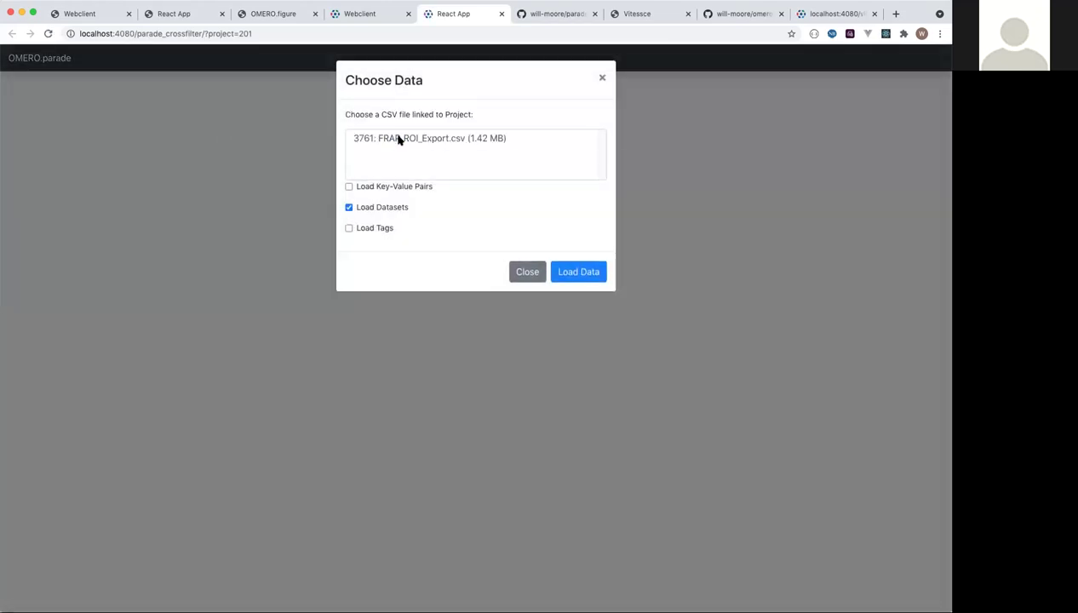
pyautogui.click(398, 140)
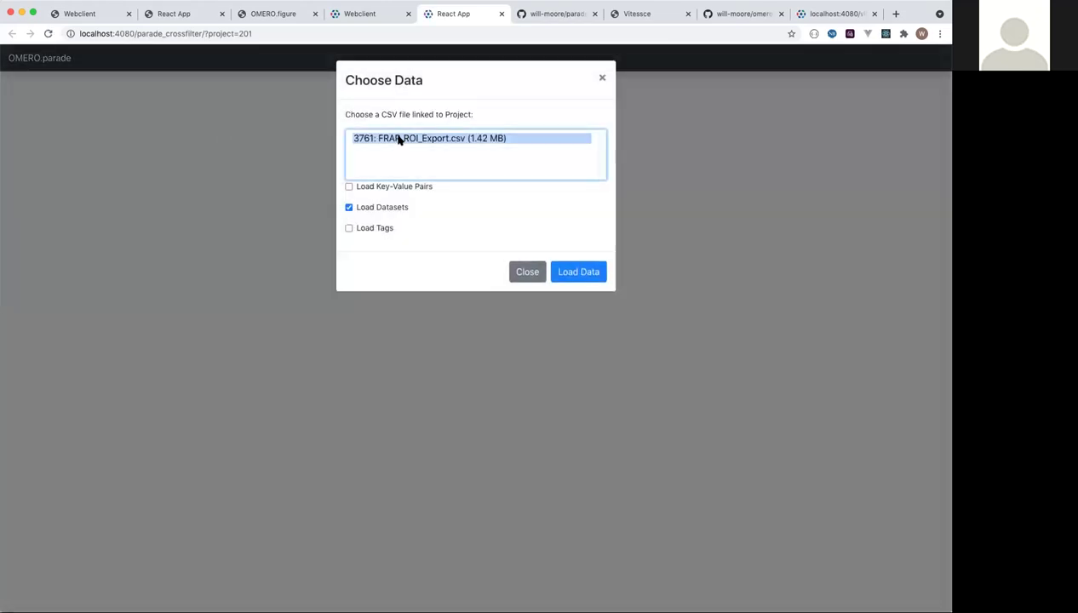
pyautogui.click(573, 276)
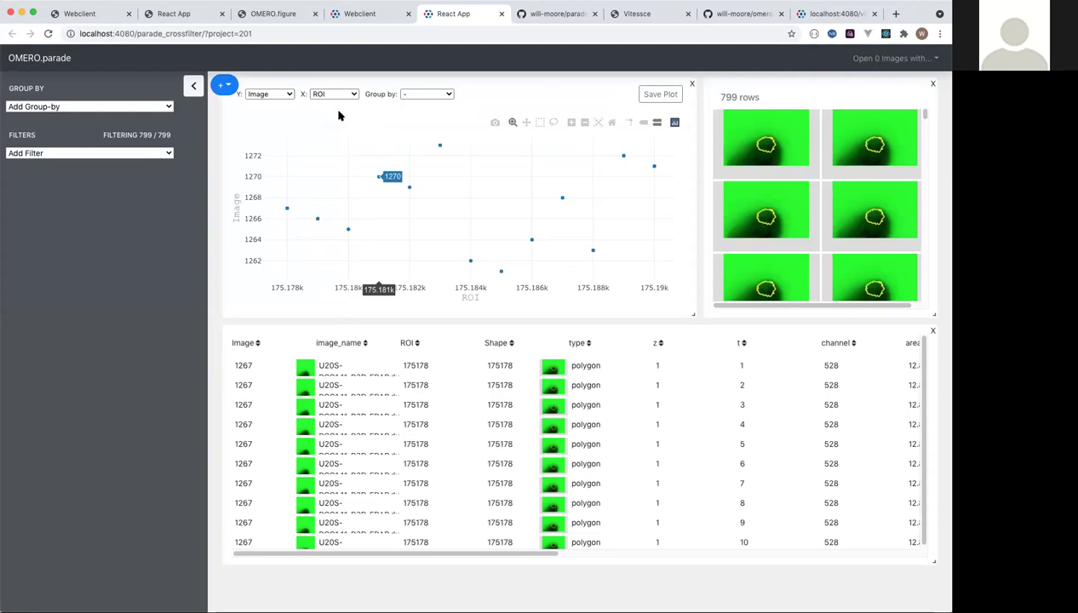
# Set the plot to show mean on the Y axis against t on the X axis, grouped by image_name
pyautogui.click(341, 98)
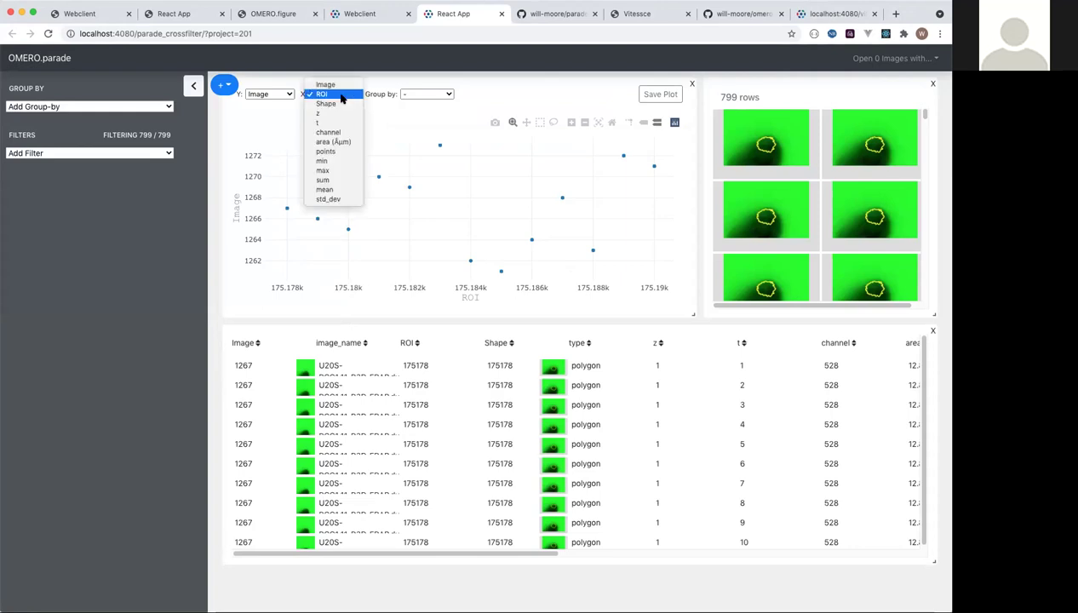
pyautogui.click(338, 122)
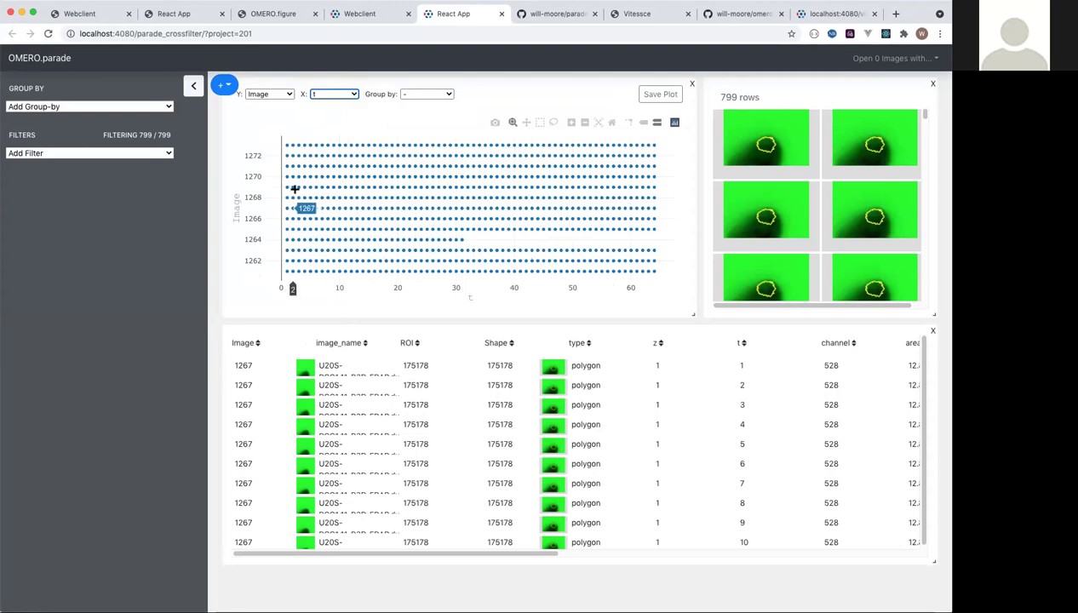
pyautogui.click(269, 94)
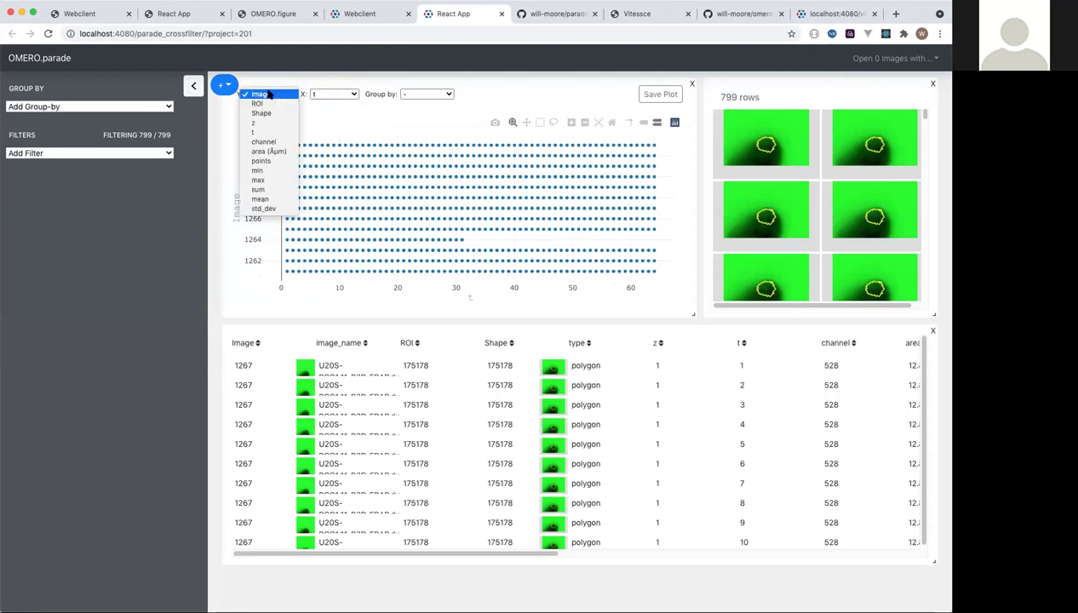
pyautogui.click(260, 199)
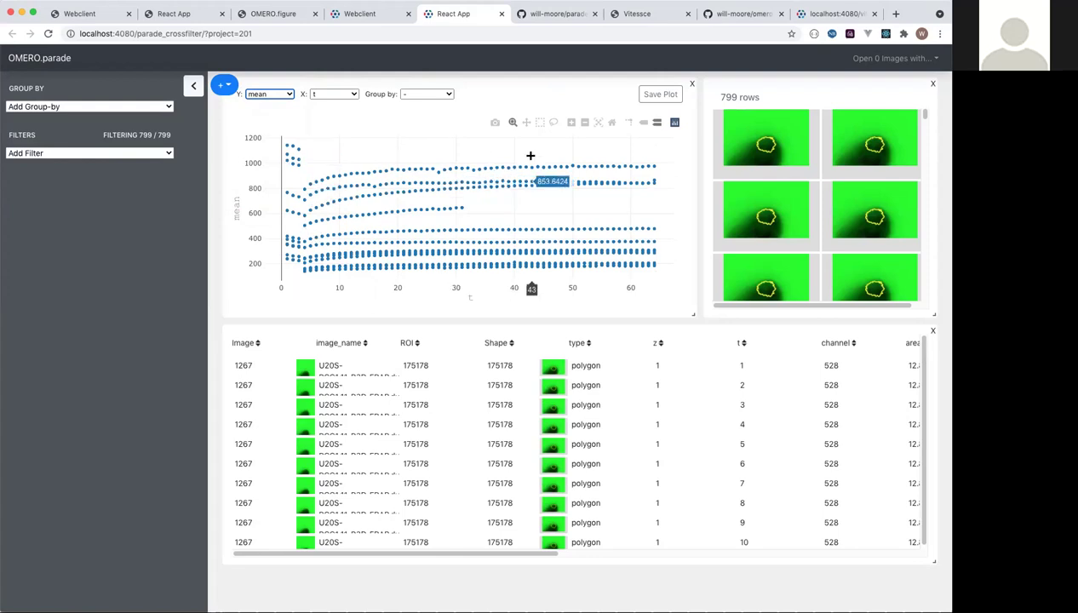
pyautogui.click(433, 94)
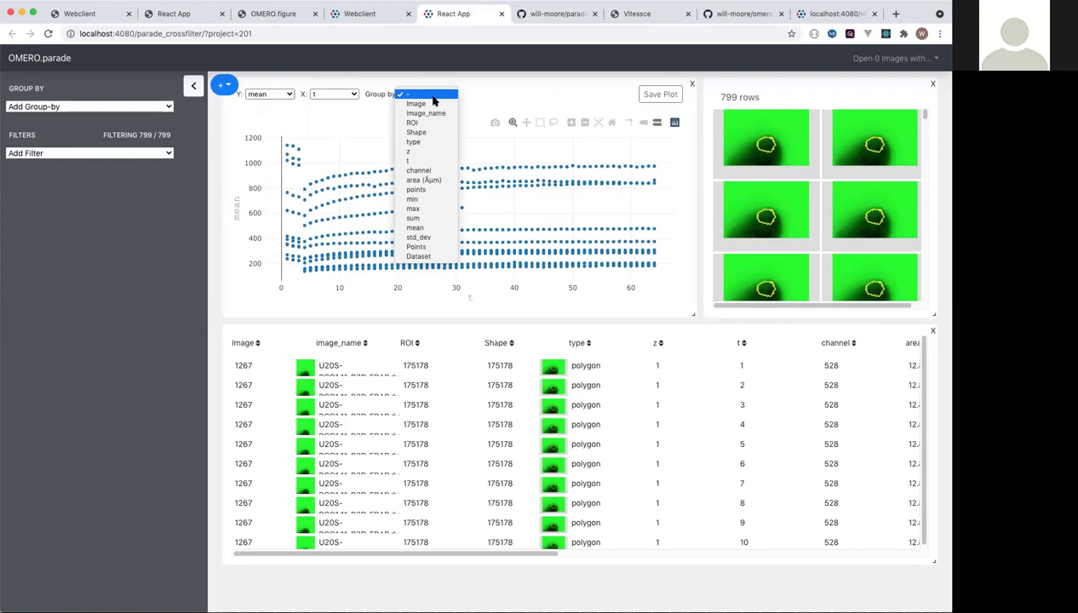
pyautogui.press('Escape')
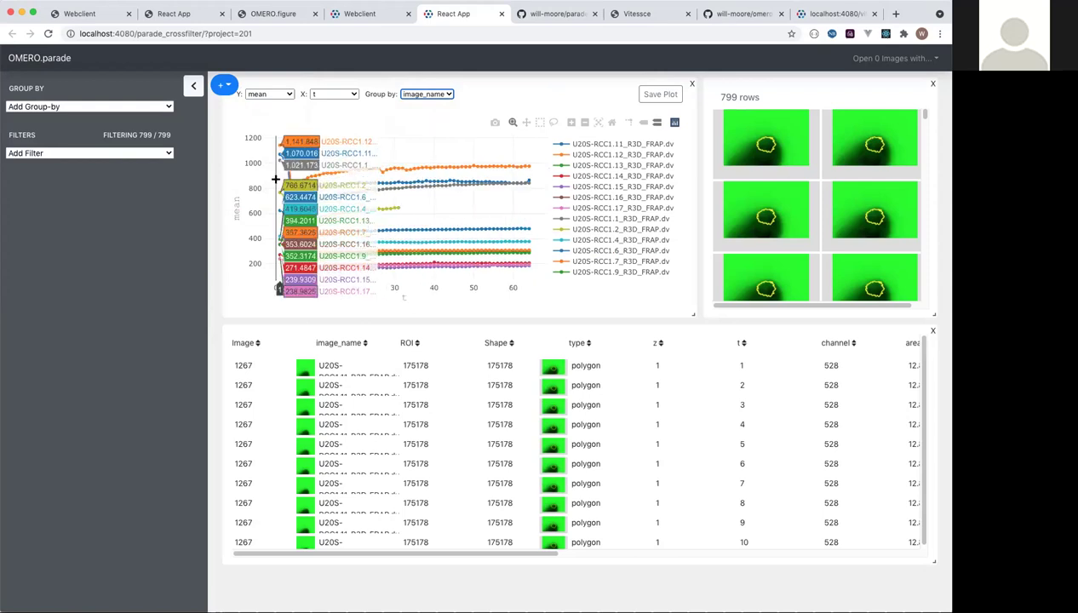
# Show only the U20S-RCC1.12_R3D_FRAP.dv and U20S-RCC1.11_R3D_FRAP.dv traces and autoscale the plot to them
pyautogui.doubleClick(609, 156)
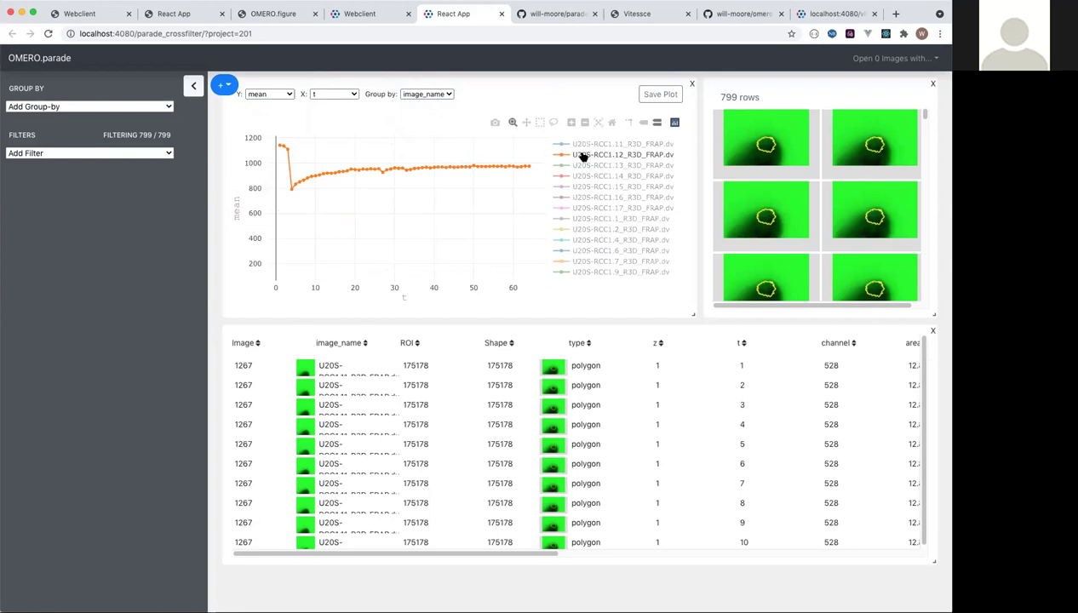
pyautogui.click(584, 146)
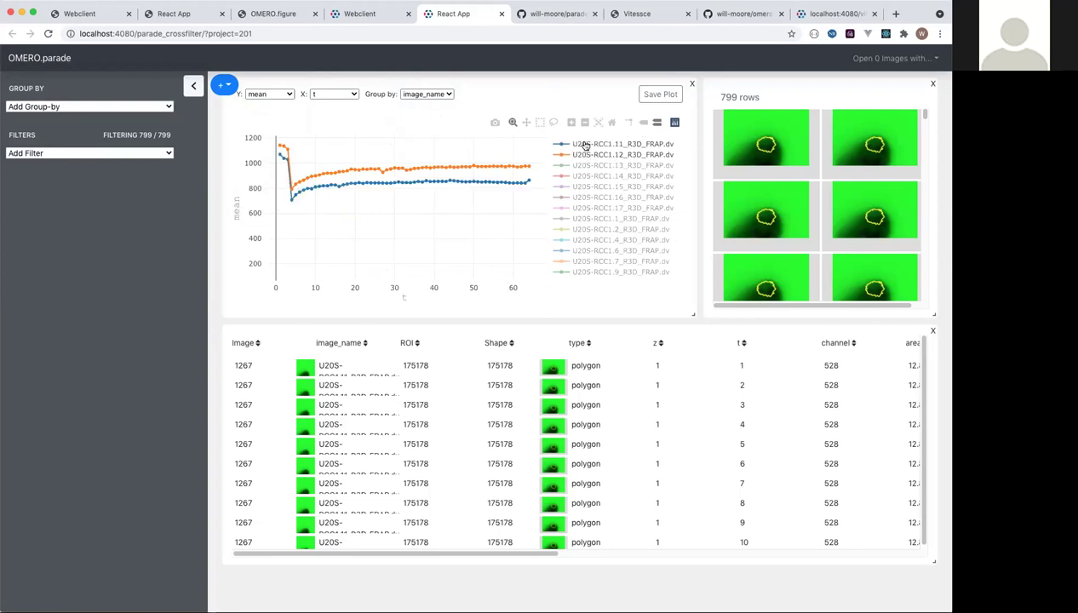
pyautogui.click(598, 124)
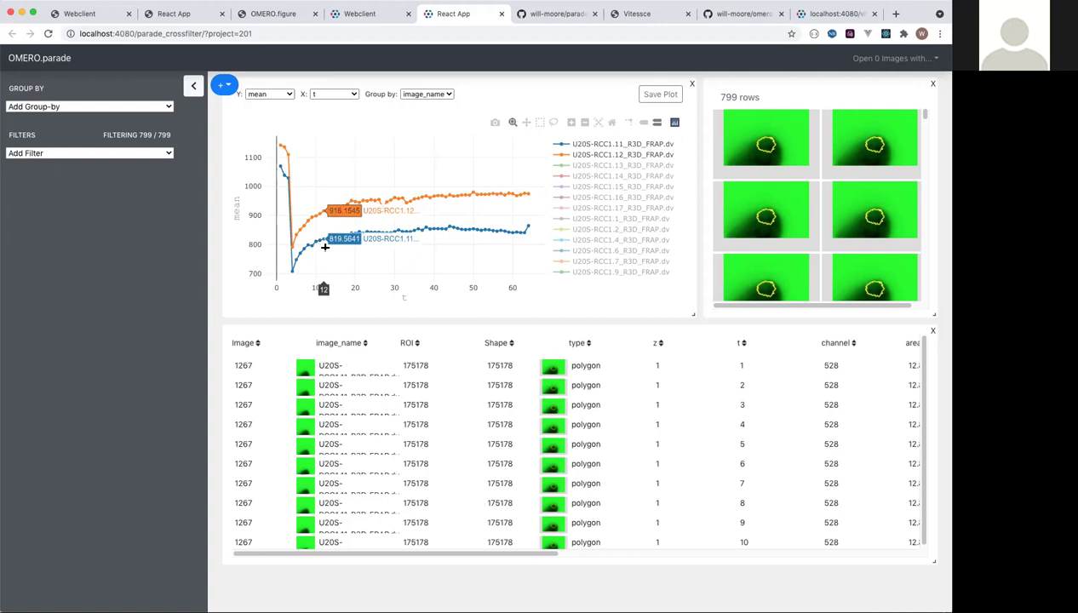
# Return to the local OMERO webclient, collapse the FRAP project, and open the multi-field-wells screen with Parade
pyautogui.click(363, 17)
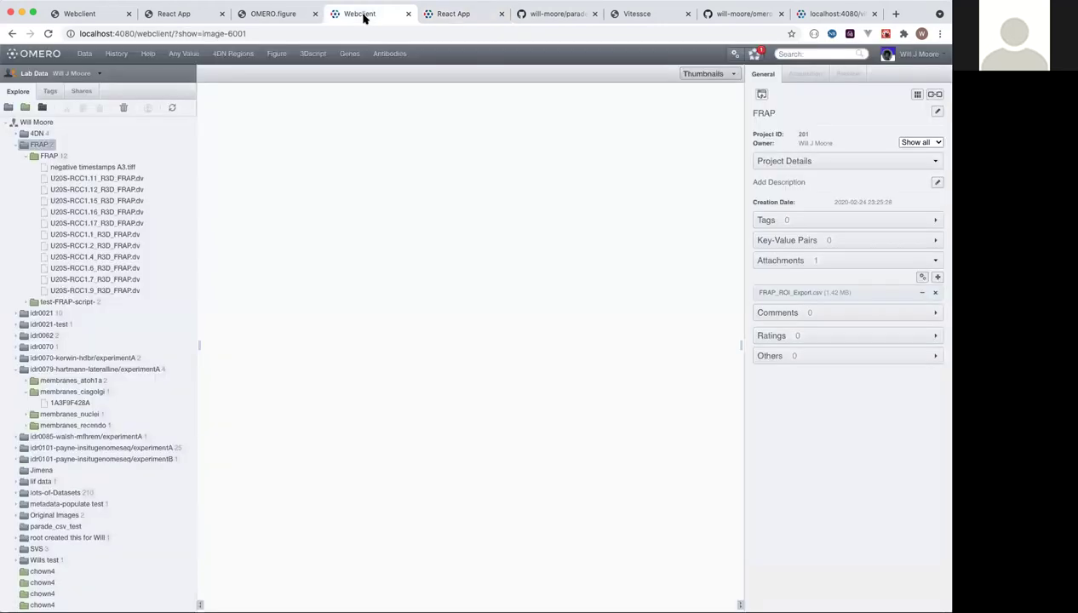
pyautogui.click(15, 147)
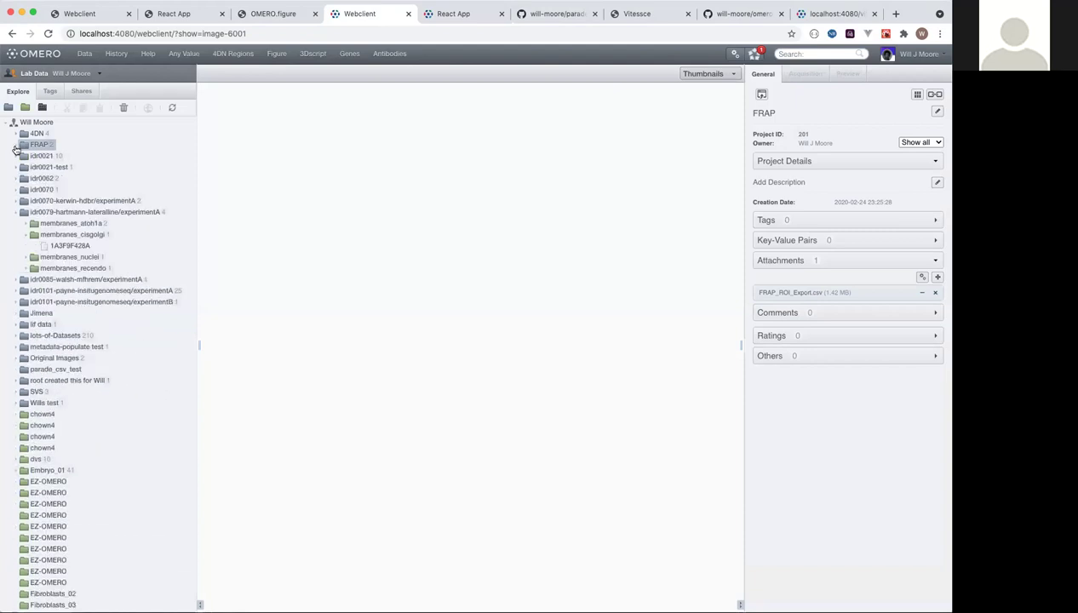
pyautogui.scroll(-8, 49, 321)
pyautogui.scroll(-3, 48, 324)
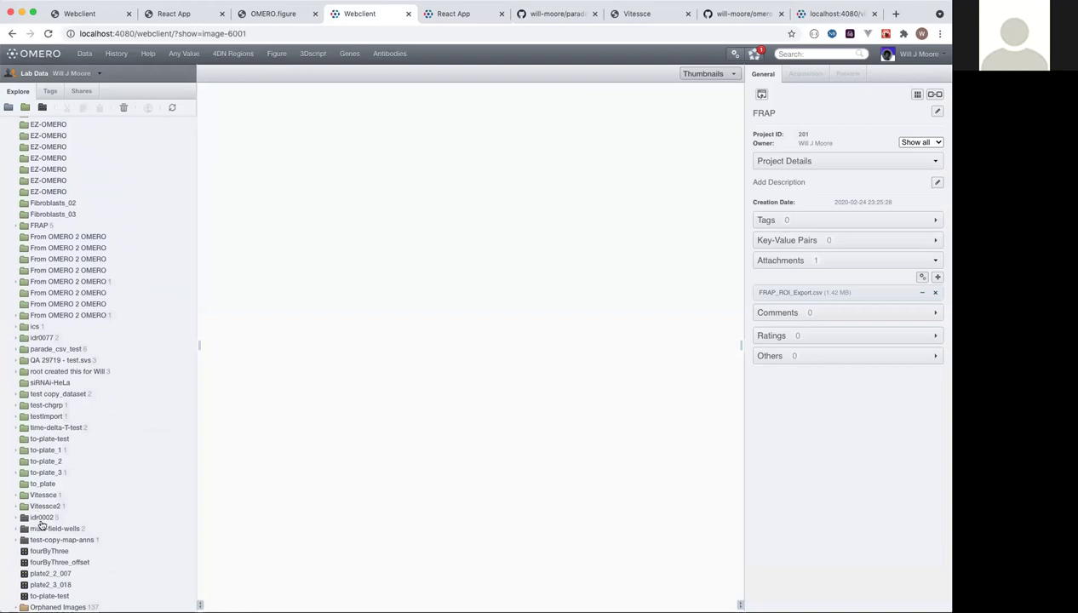
pyautogui.click(42, 529)
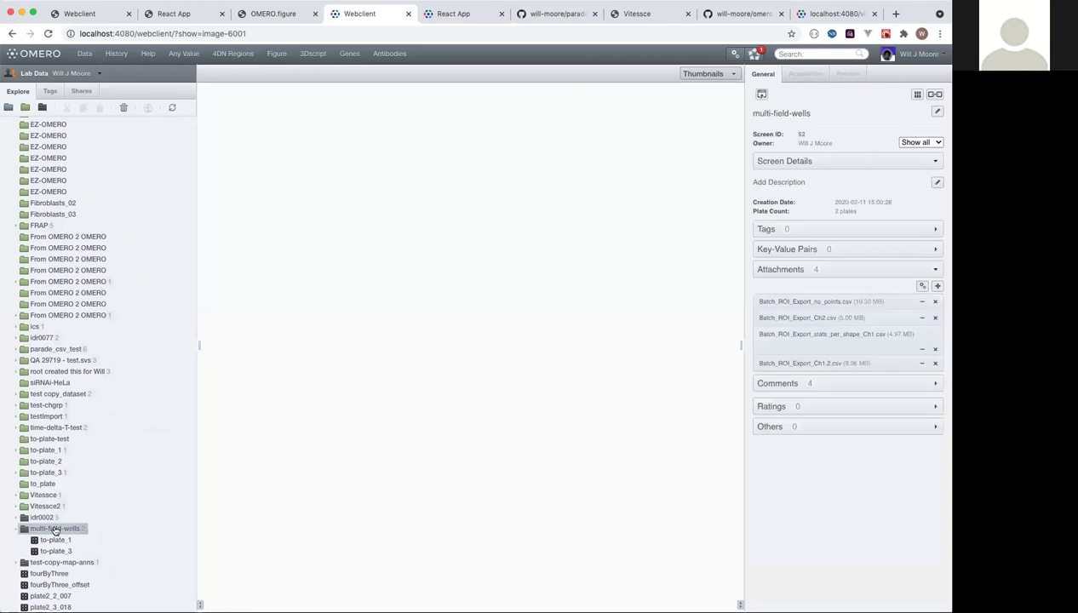
pyautogui.rightClick(54, 529)
pyautogui.moveTo(81, 595)
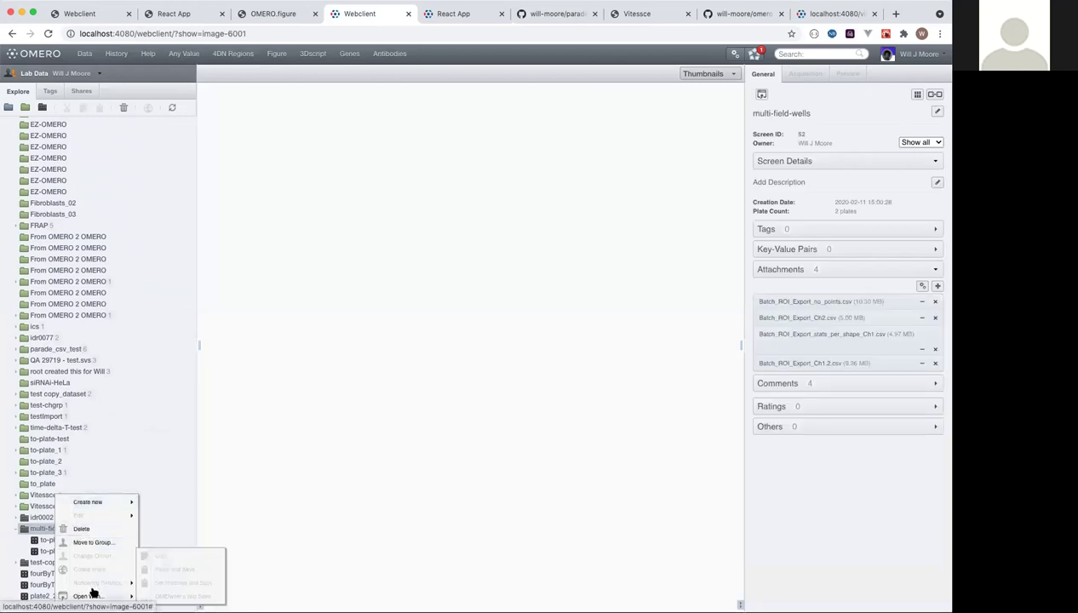
pyautogui.click(163, 570)
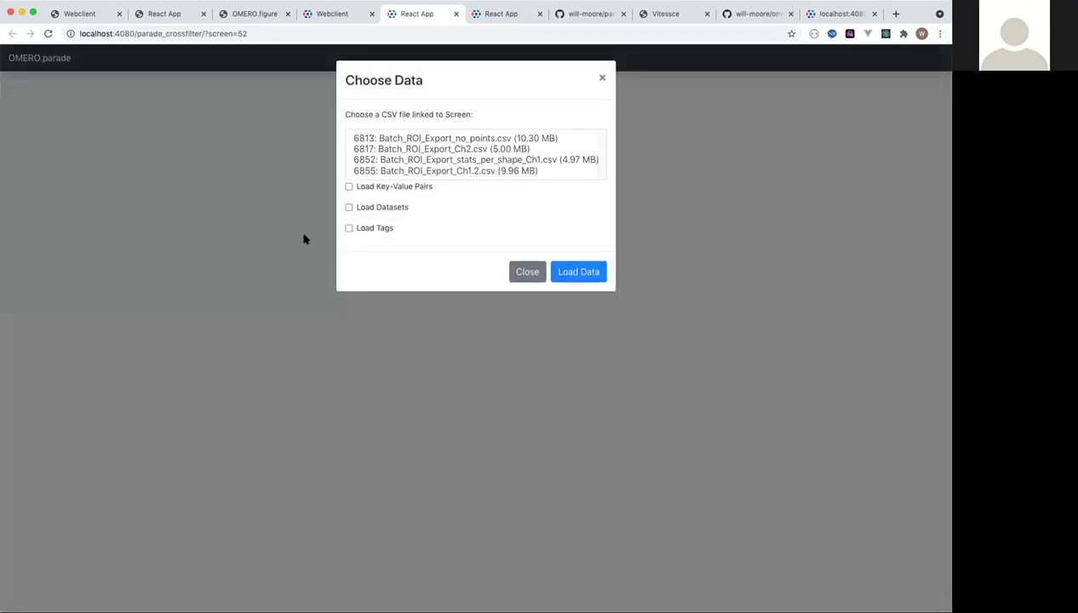
# Load the Batch_ROI_Export_stats_per_shape_Ch1.csv data for the screen
pyautogui.click(452, 171)
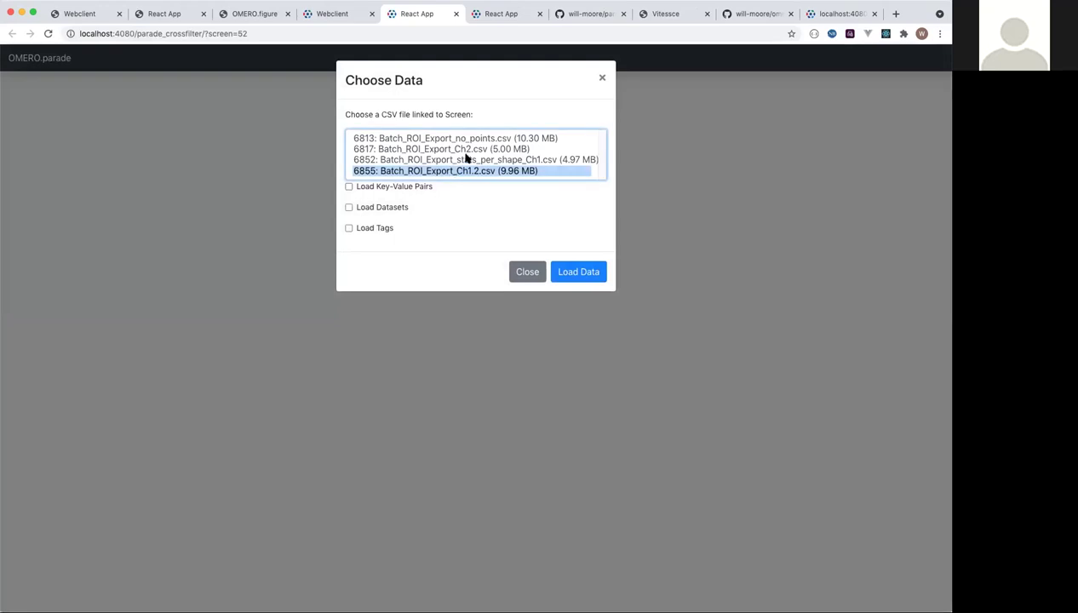
pyautogui.click(463, 160)
pyautogui.click(572, 272)
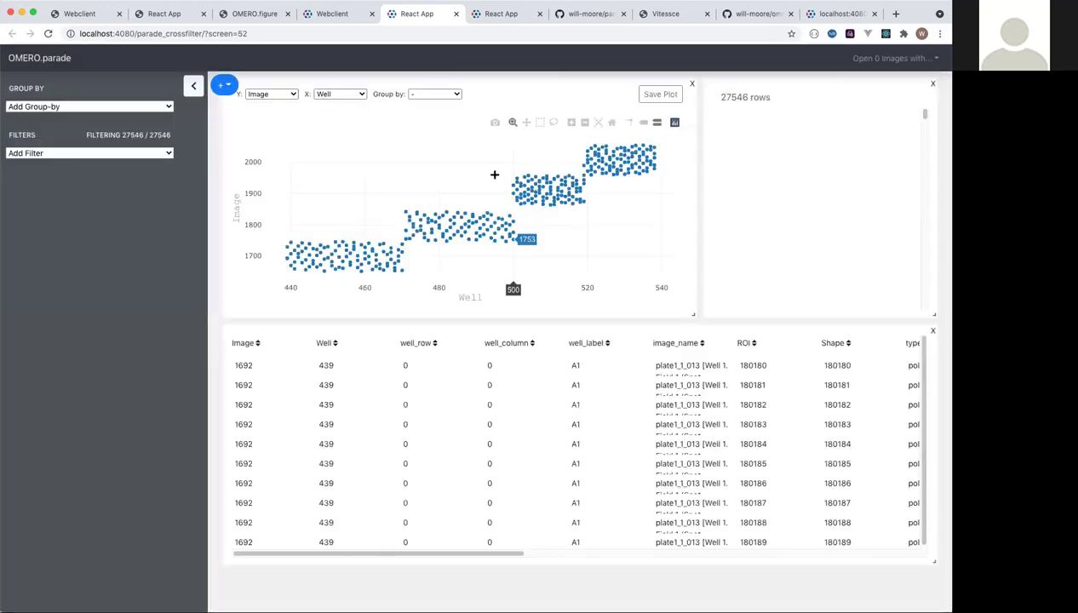
# Set the scatter plot to show area (pixels) on the Y axis against sum on the X axis
pyautogui.click(355, 95)
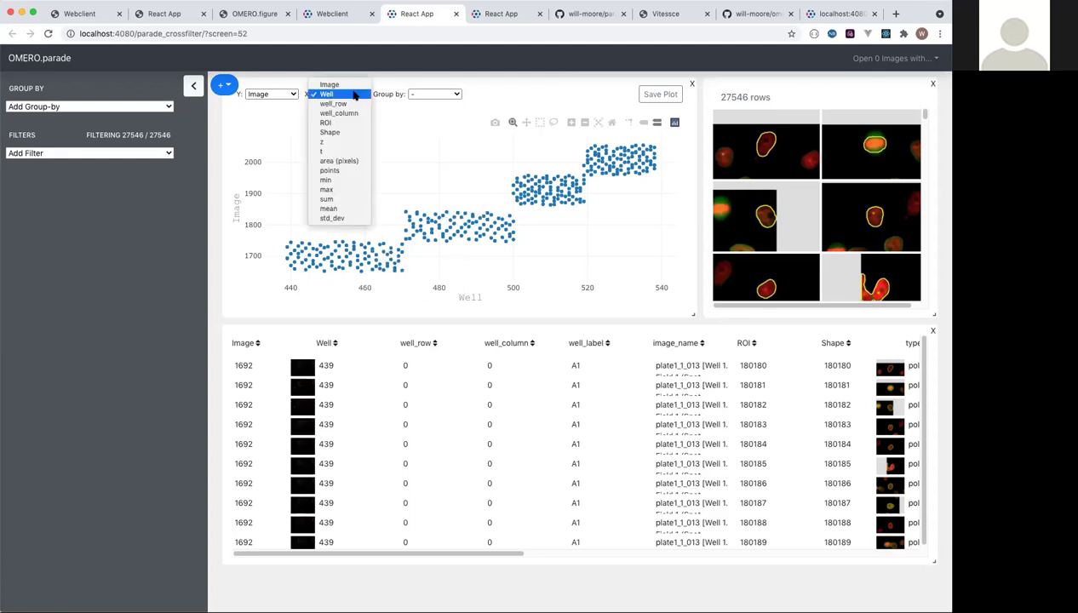
pyautogui.click(341, 209)
pyautogui.click(283, 95)
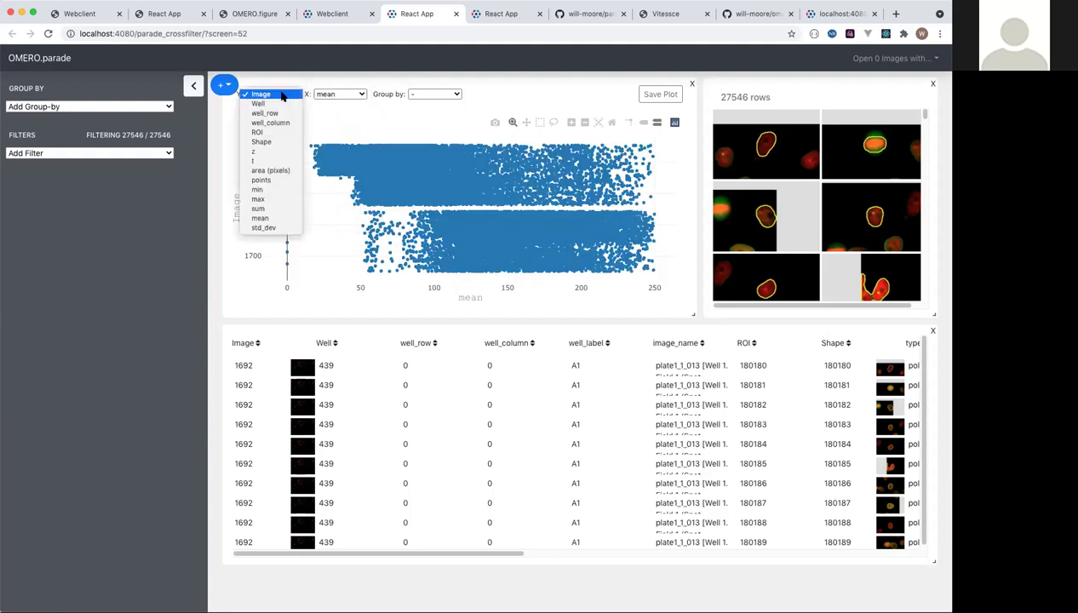
pyautogui.click(271, 171)
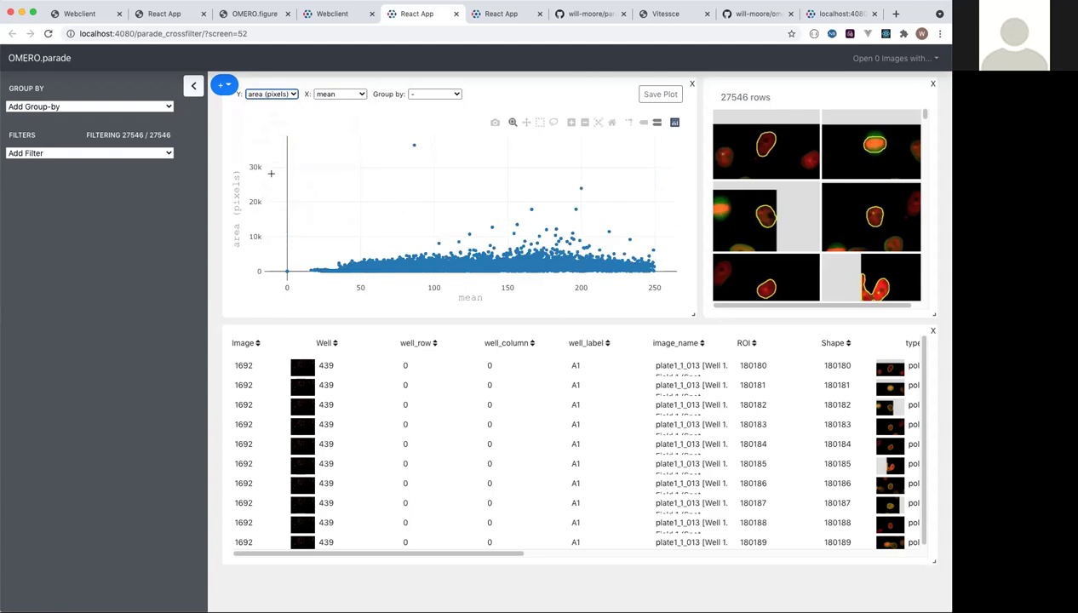
pyautogui.click(327, 94)
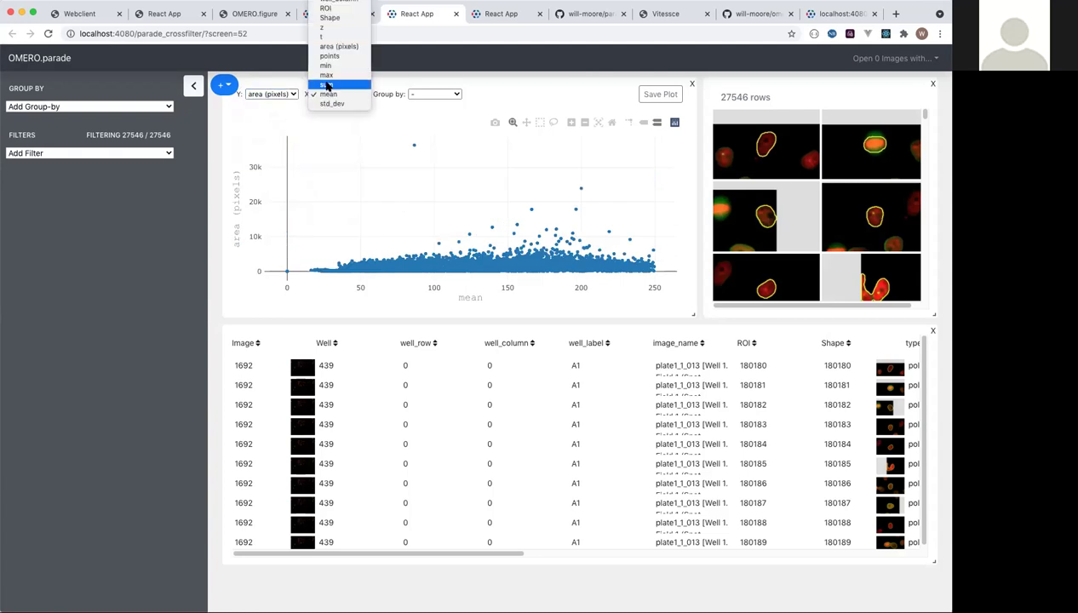
pyautogui.click(327, 85)
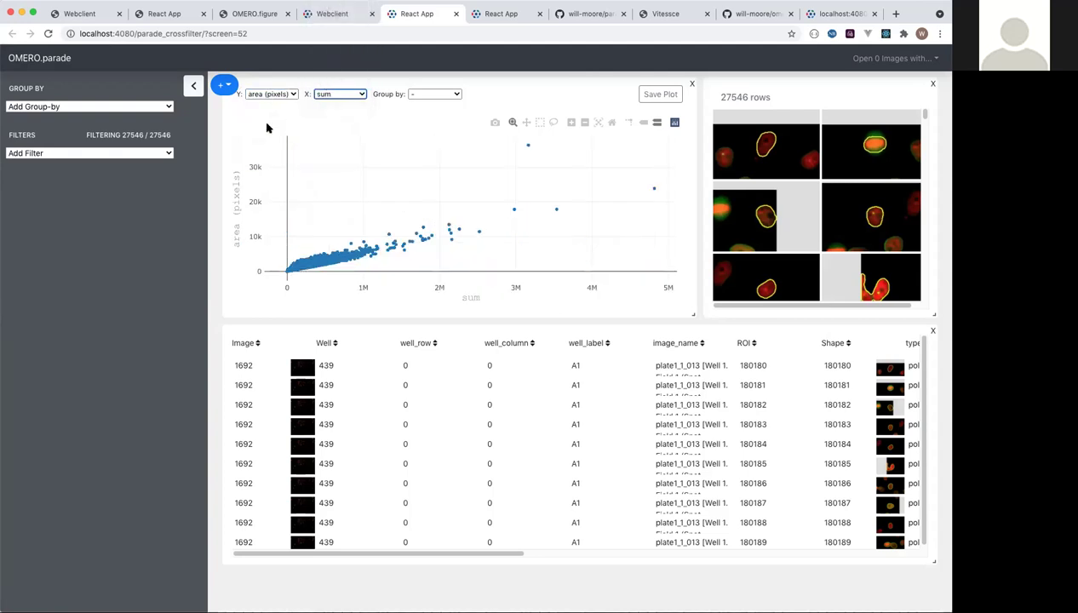
# Add a plate layout with all fields displayed and colour its heatmap by area (pixels)
pyautogui.click(223, 86)
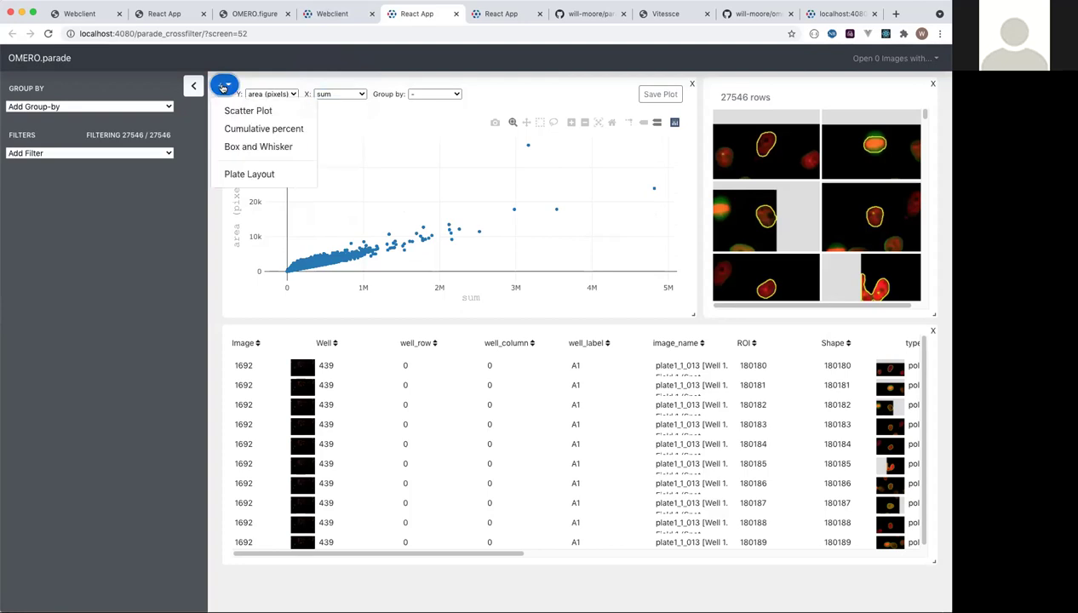
pyautogui.click(239, 175)
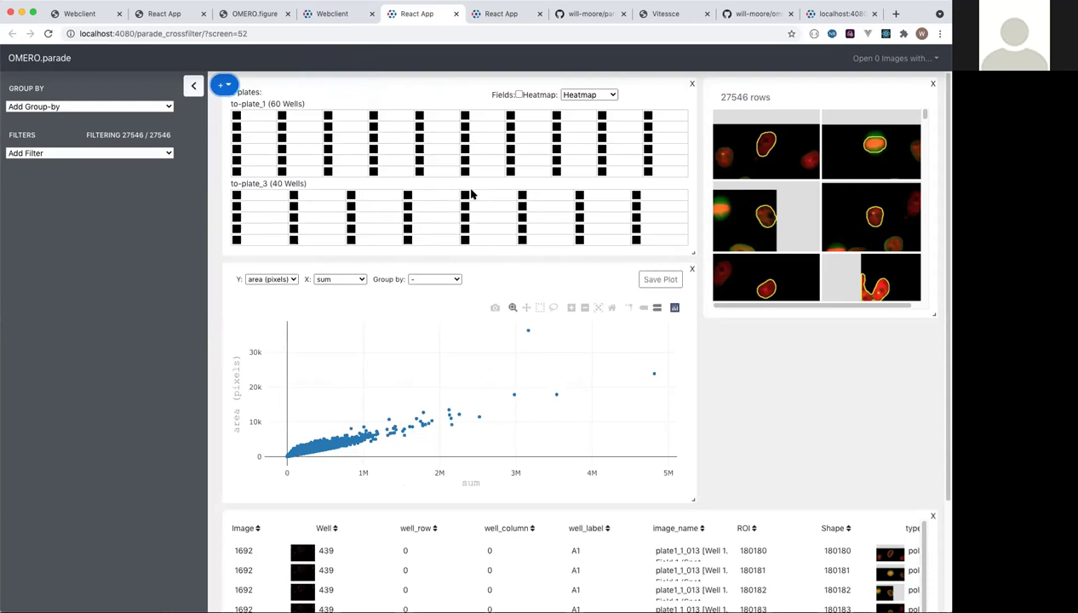
pyautogui.click(519, 94)
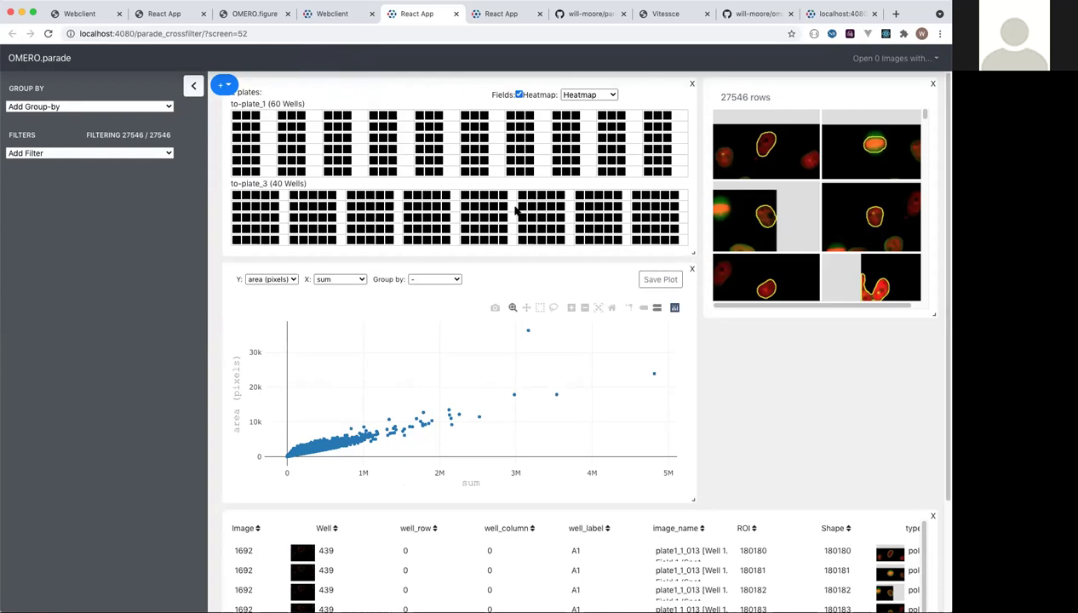
pyautogui.scroll(-2, 515, 192)
pyautogui.scroll(2, 468, 175)
pyautogui.click(581, 97)
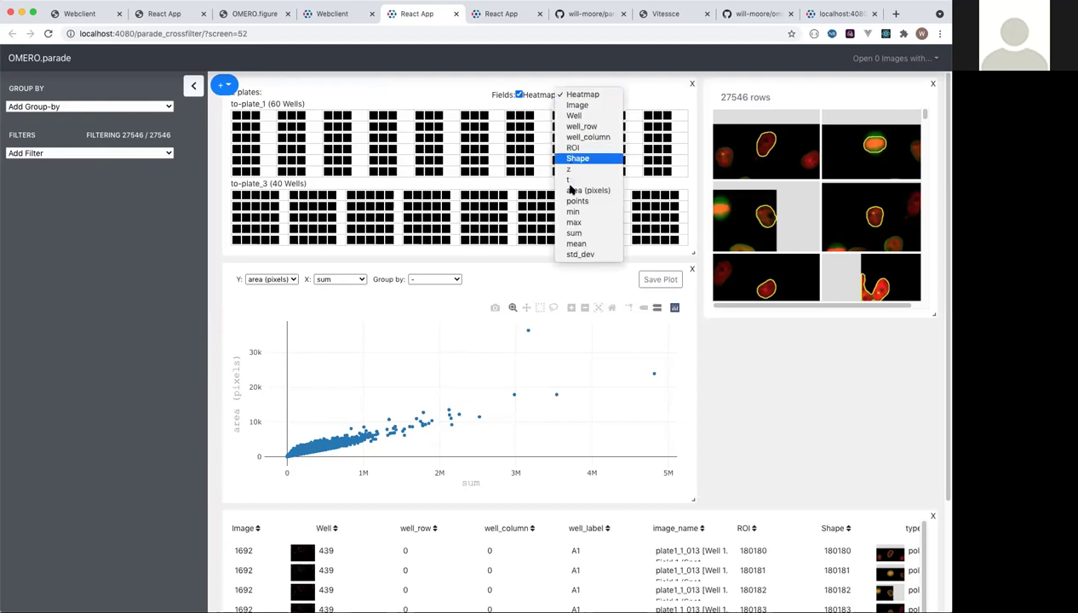
pyautogui.click(573, 190)
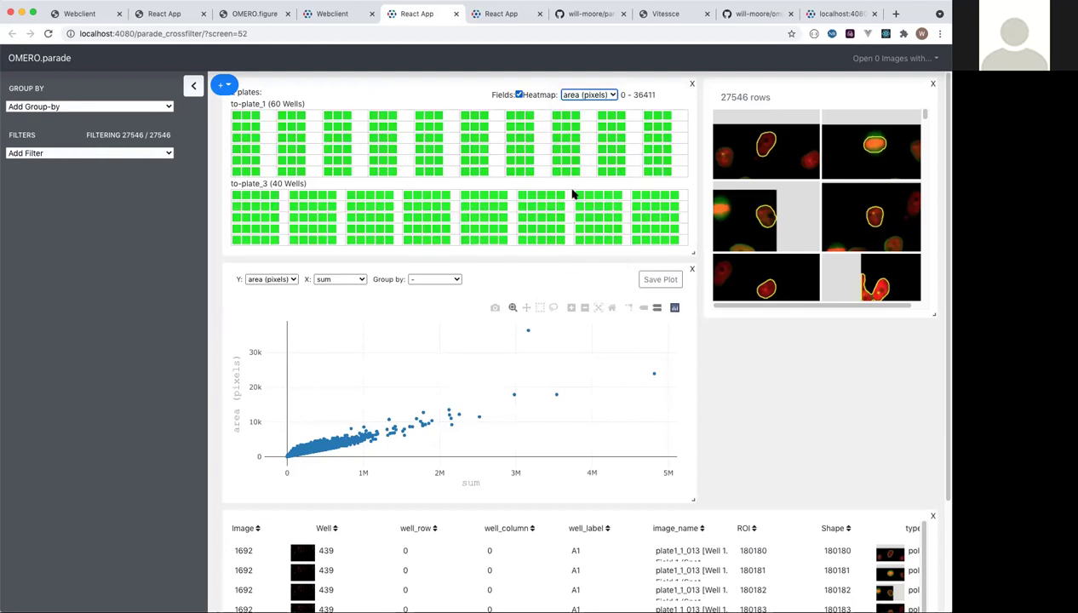
pyautogui.scroll(-1, 438, 204)
pyautogui.scroll(1, 433, 211)
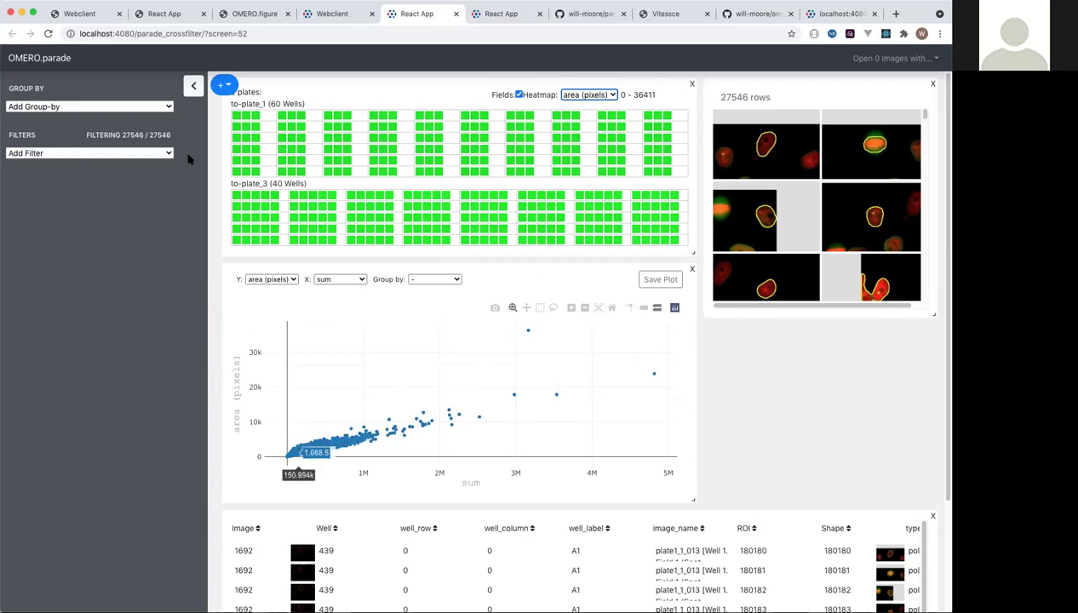
# Group the data by Well and add a plate layout for the grouped wells
pyautogui.click(145, 105)
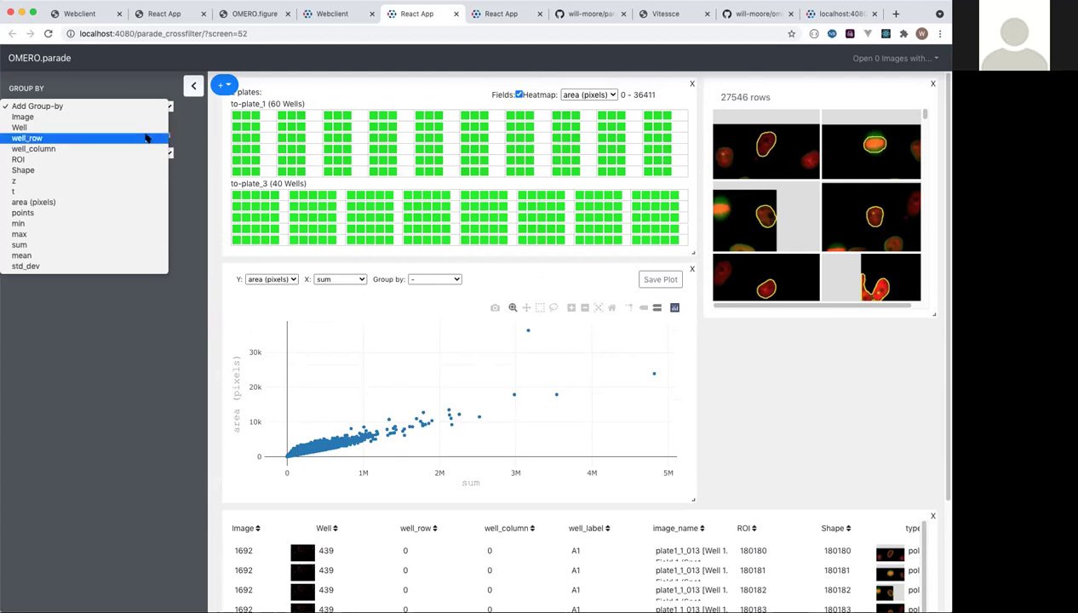
pyautogui.click(82, 128)
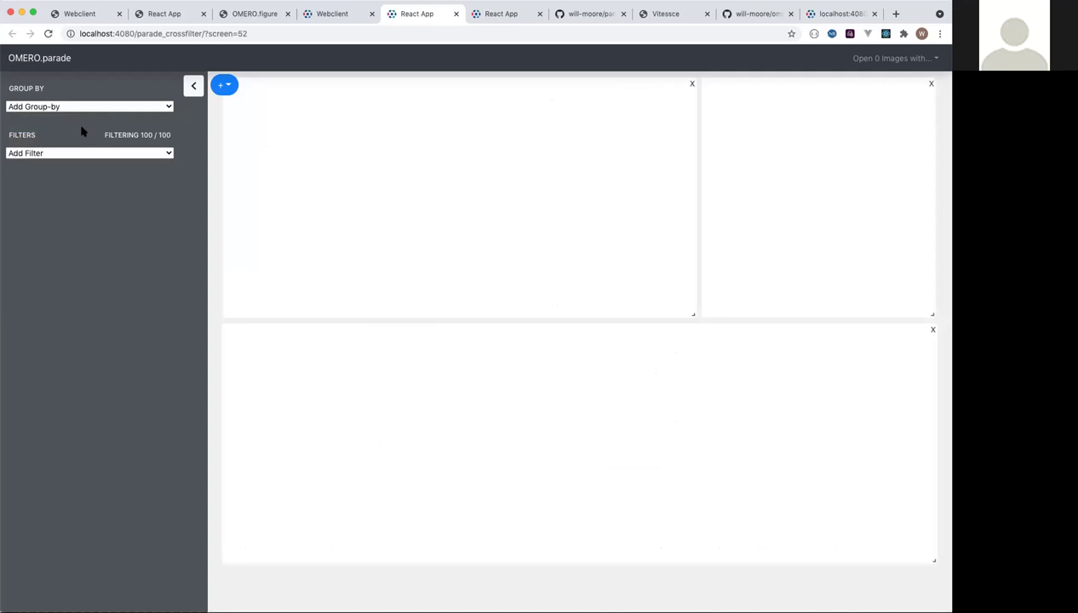
pyautogui.click(224, 85)
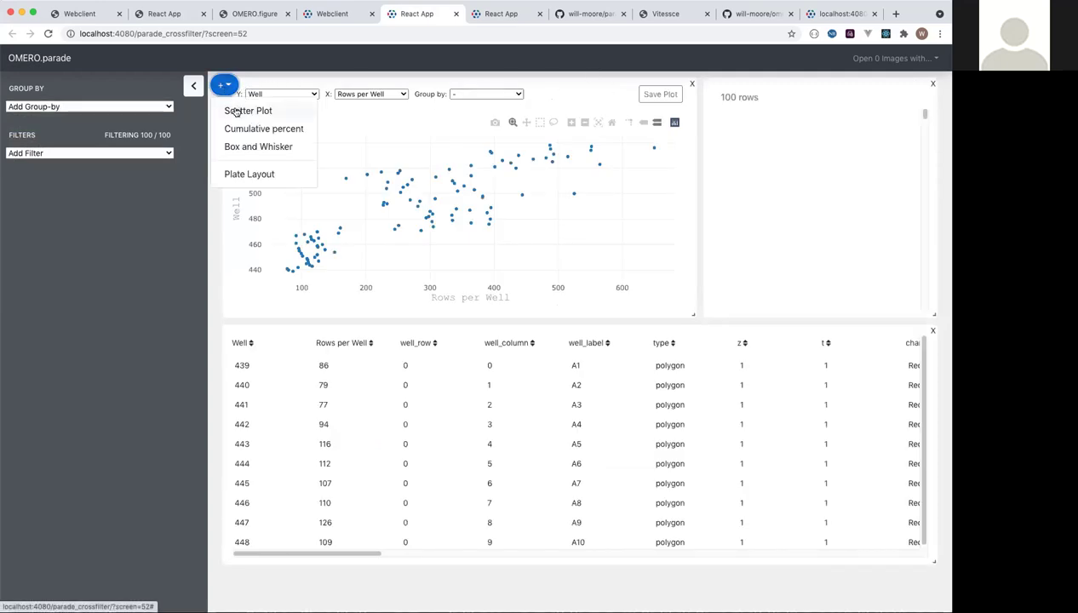
pyautogui.click(251, 174)
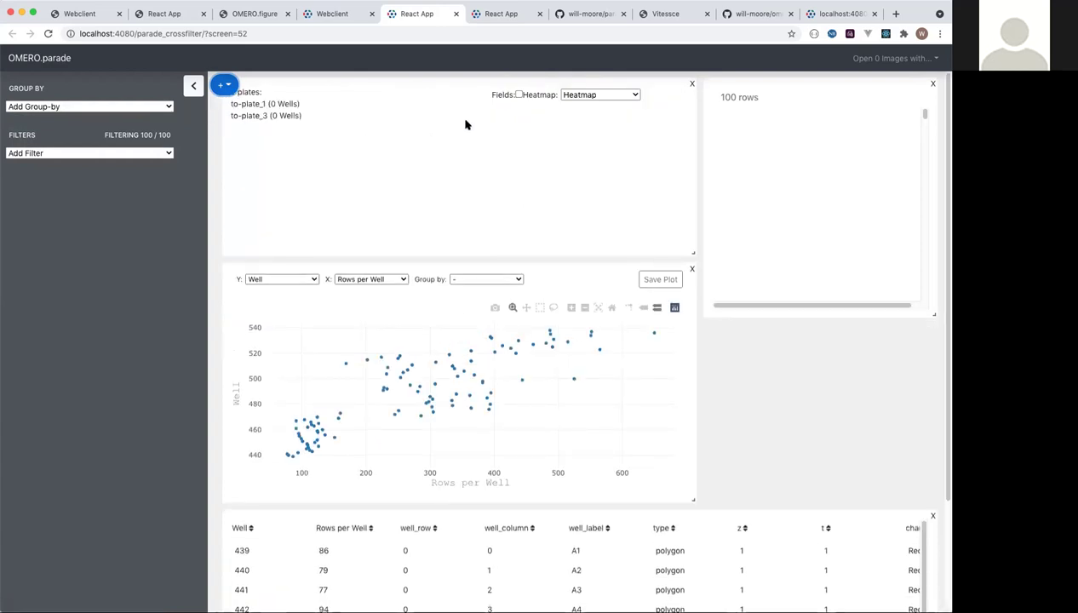
# Colour the plate heatmap by area (pixels) and select the second-row well in the last column of to-plate_1
pyautogui.click(576, 96)
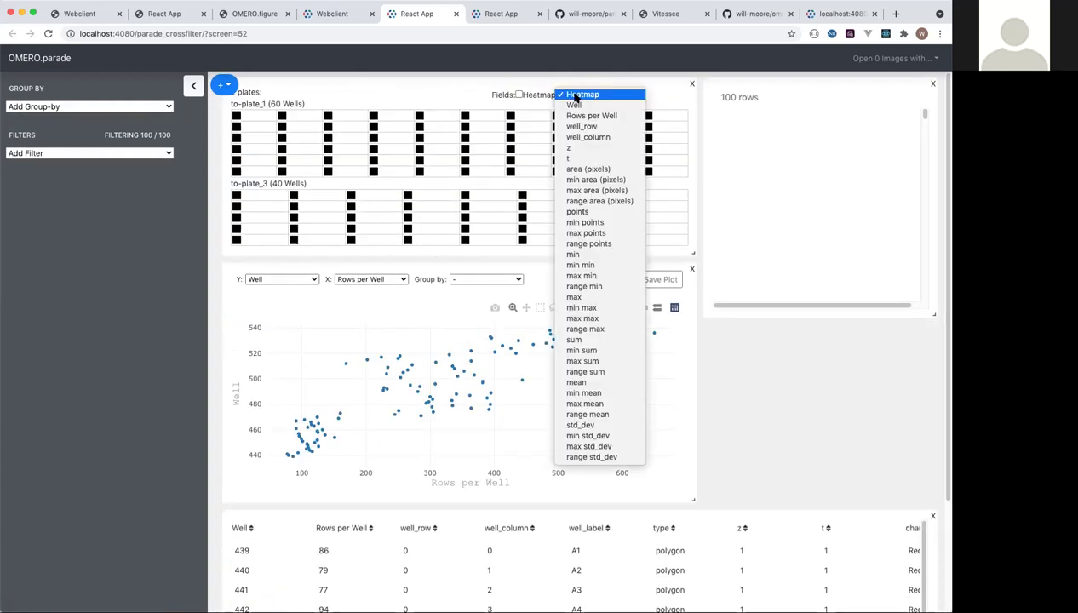
pyautogui.click(583, 169)
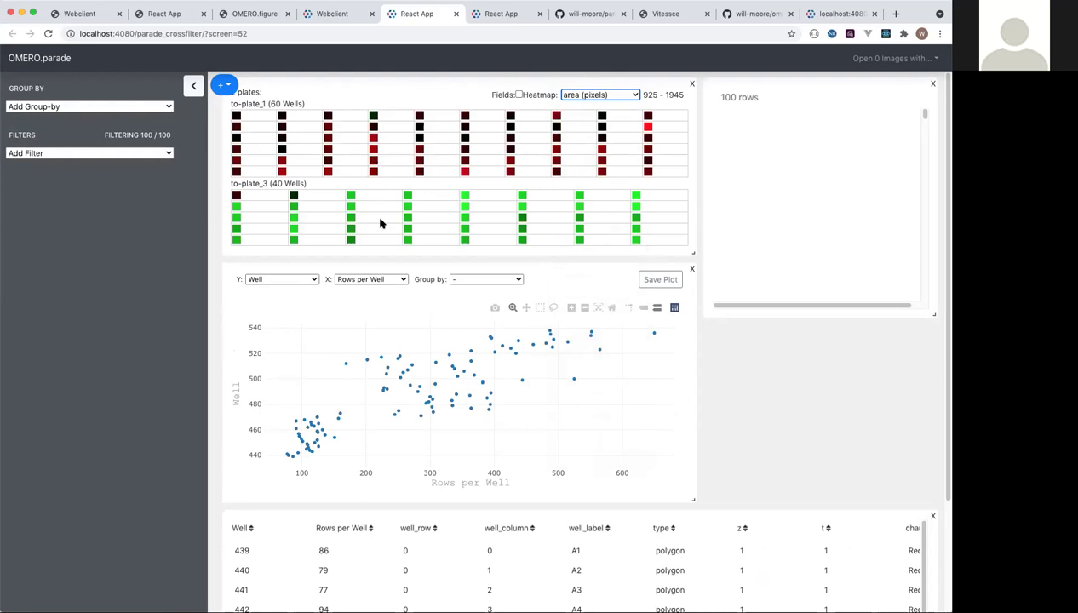
pyautogui.click(647, 126)
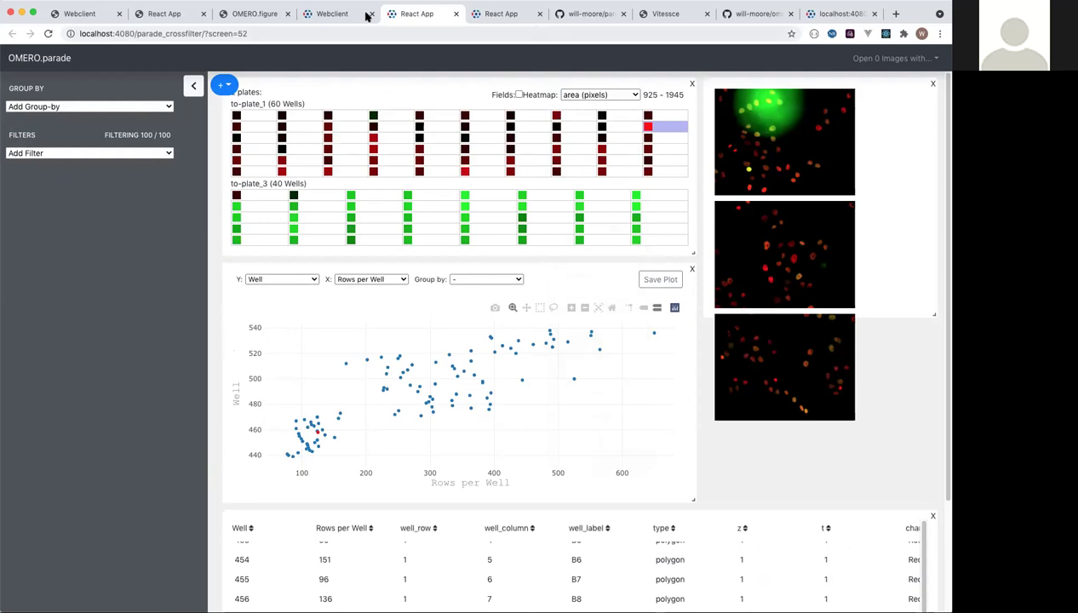
# Show the parade-crossfilter GitHub repository, then switch to the Vitessce linnarsson-2018 demo and examine its spatial cell view at different scales
pyautogui.click(588, 15)
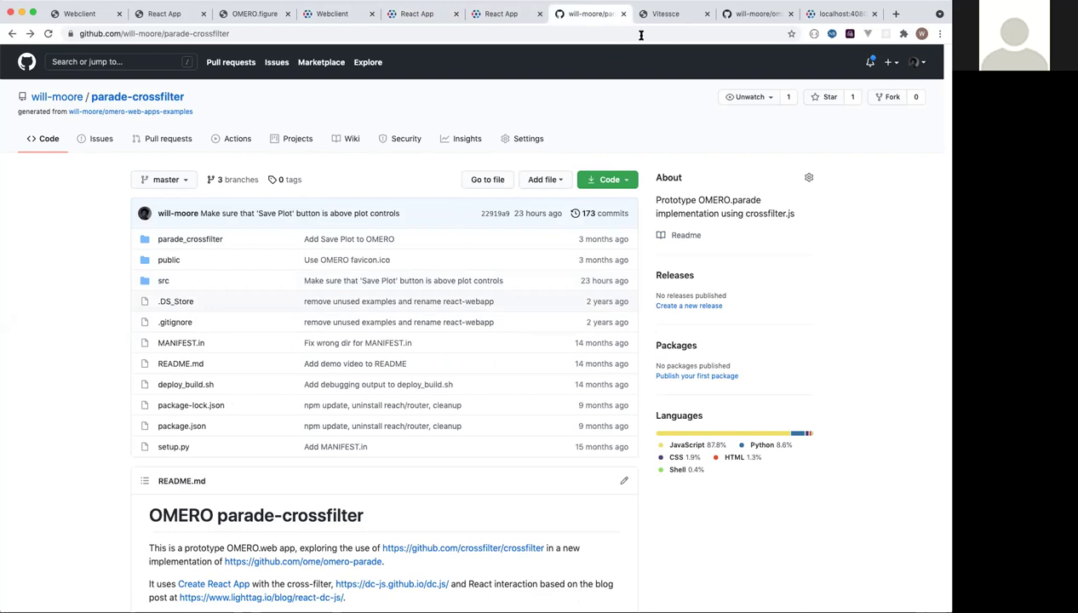
pyautogui.click(669, 16)
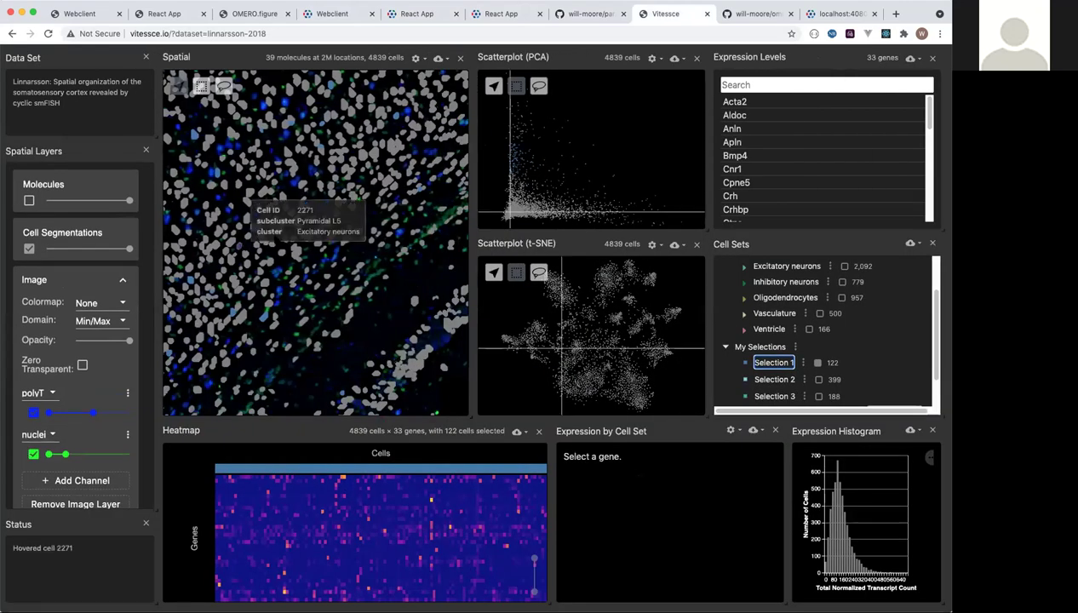
pyautogui.moveTo(272, 244)
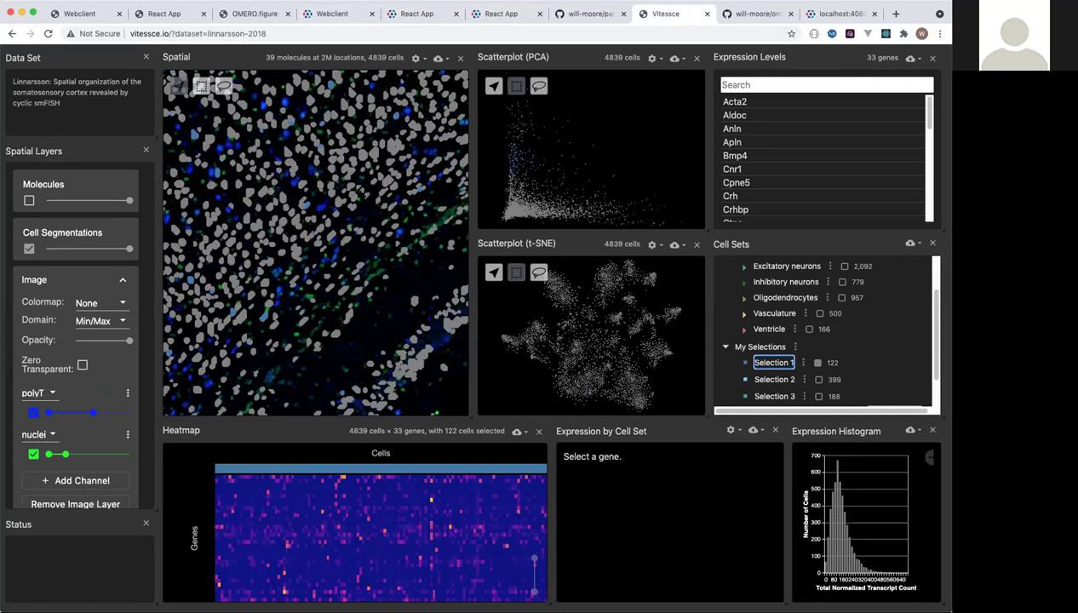
pyautogui.scroll(-10, 315, 242)
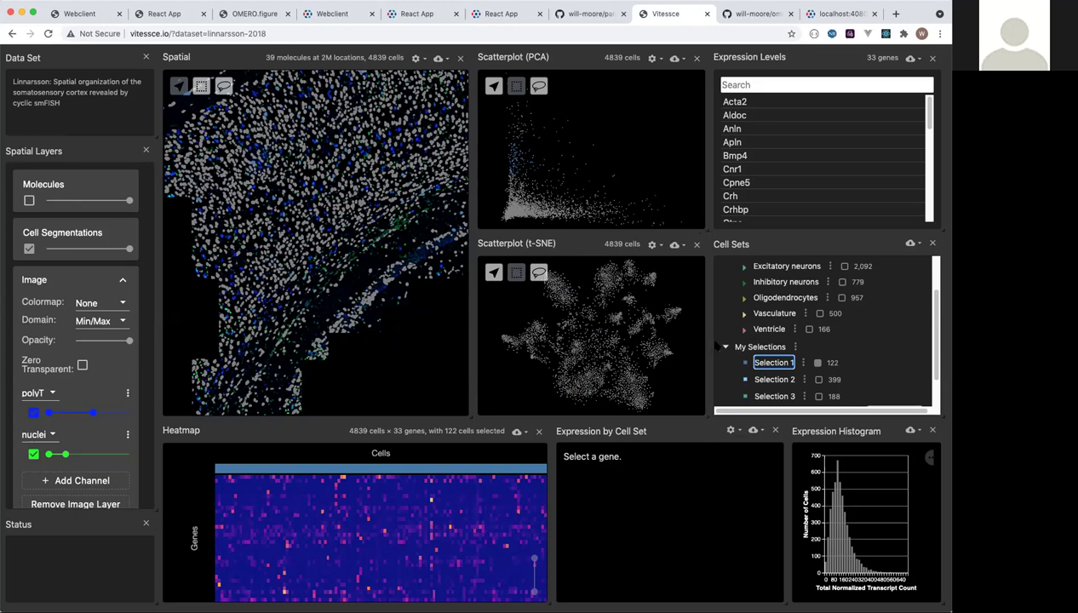
pyautogui.moveTo(704, 415)
pyautogui.mouseDown()
pyautogui.moveTo(699, 349)
pyautogui.moveTo(688, 397)
pyautogui.moveTo(697, 409)
pyautogui.mouseUp()
pyautogui.moveTo(300, 192)
pyautogui.scroll(5, 255, 221)
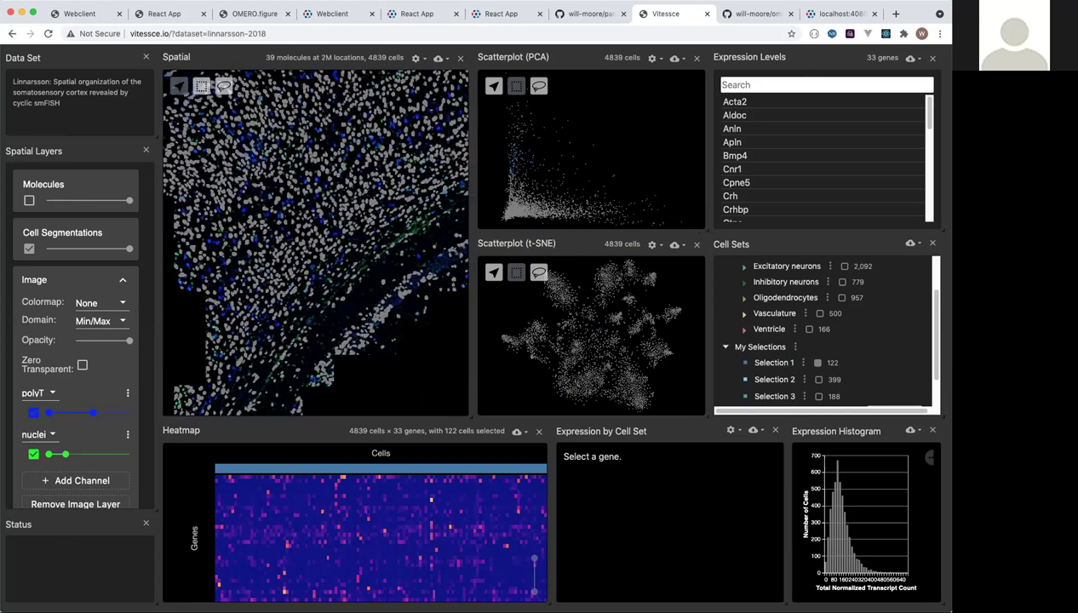
pyautogui.scroll(-4, 315, 243)
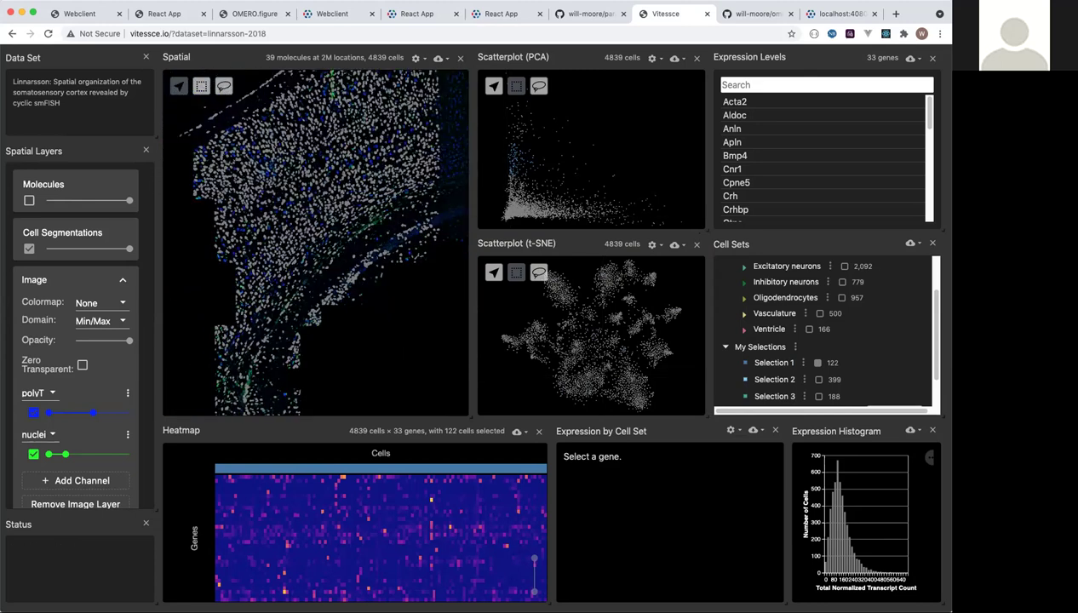
pyautogui.scroll(3, 315, 243)
pyautogui.scroll(3, 289, 176)
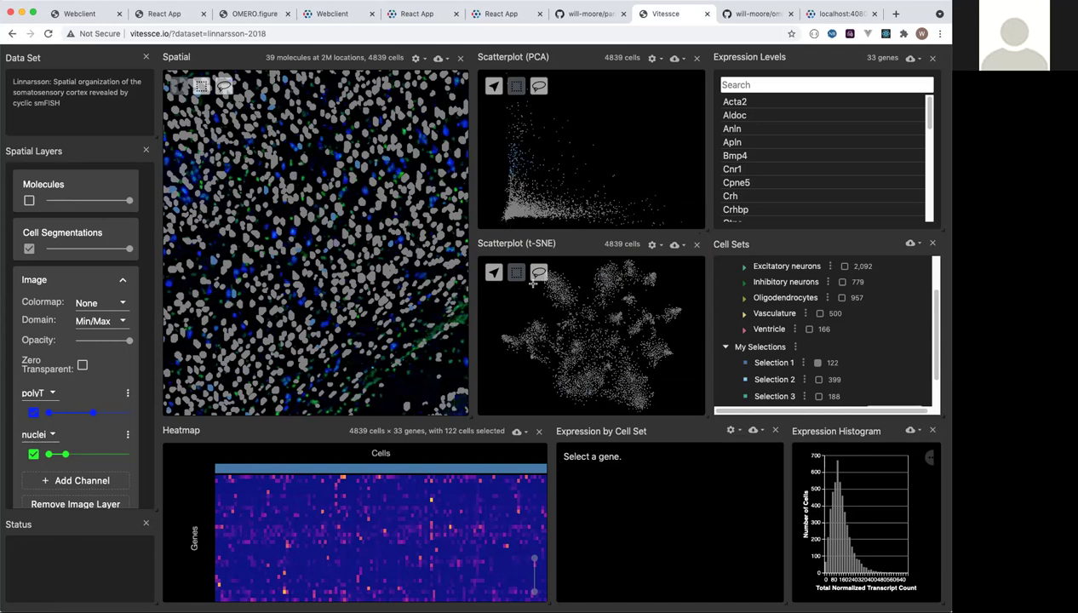
# Select a small cluster of cells left of centre in the t-SNE scatterplot and inspect a cell in the spatial view
pyautogui.moveTo(568, 304)
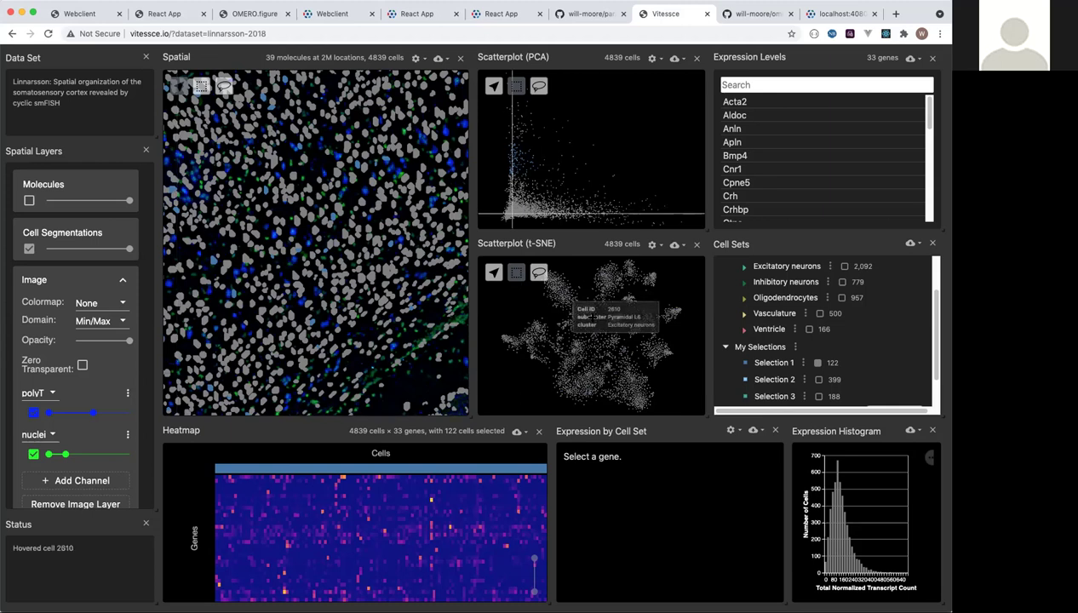
pyautogui.moveTo(578, 339); pyautogui.dragTo(545, 282)
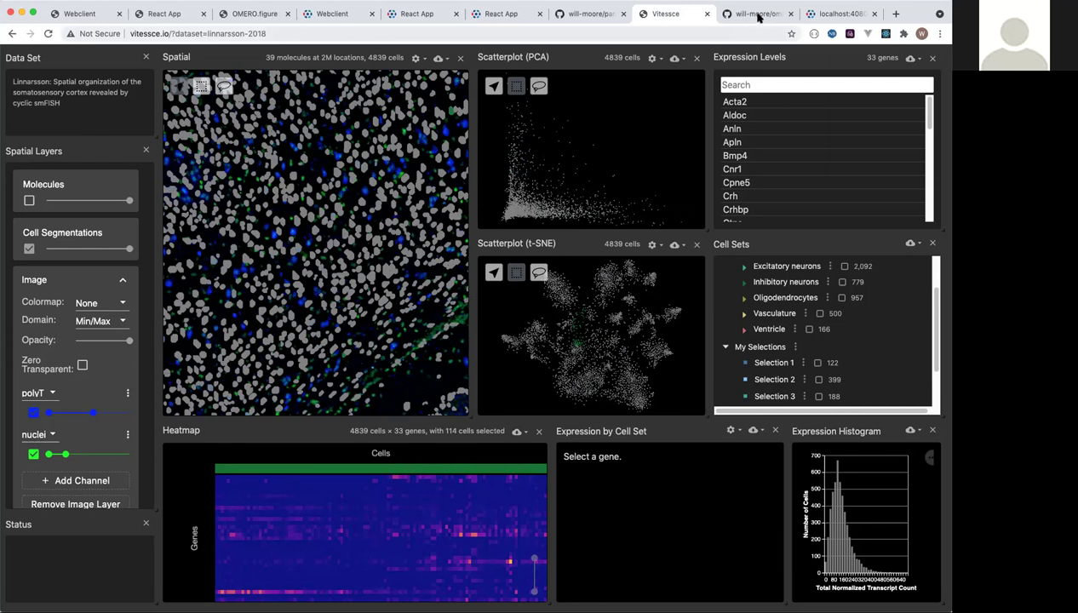
pyautogui.moveTo(207, 239)
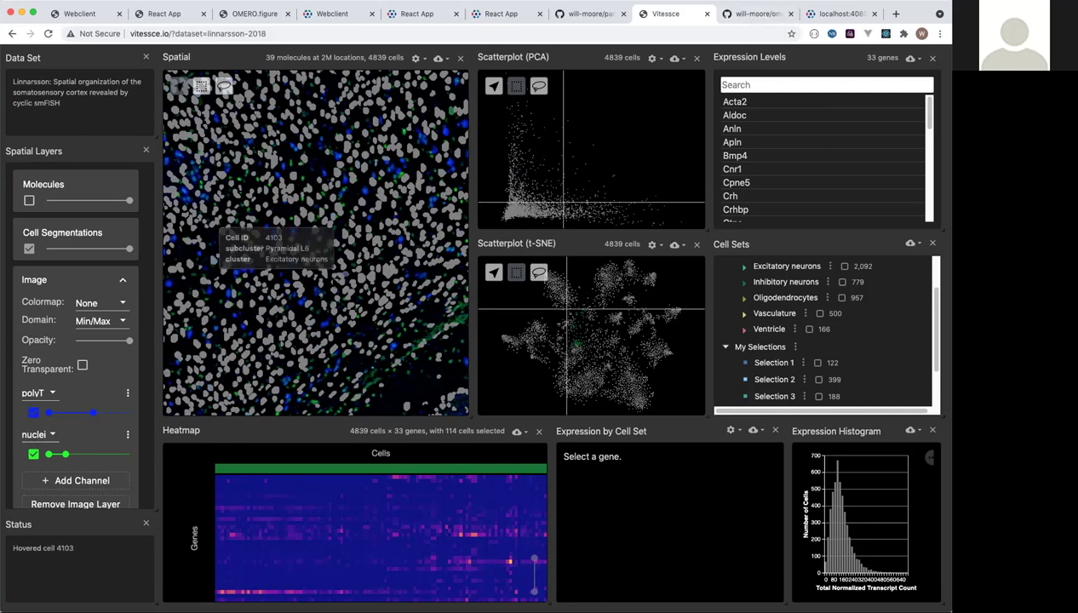
# Switch to the omero-vitessce GitHub repository and read the README's proof-of-concept description for opening OMERO.table data in Vitessce
pyautogui.click(753, 16)
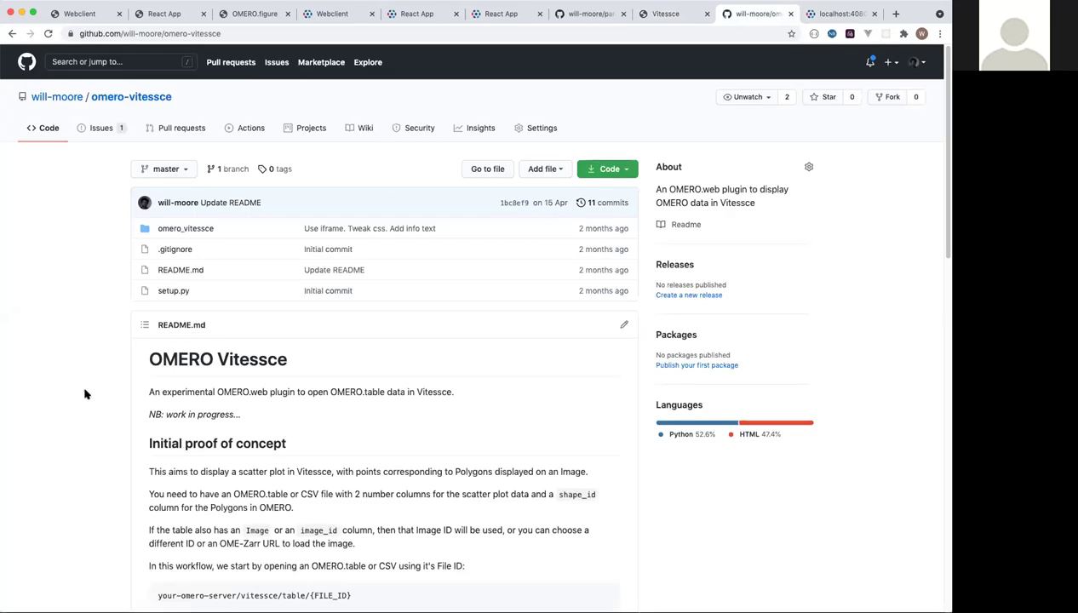
pyautogui.scroll(-2, 57, 366)
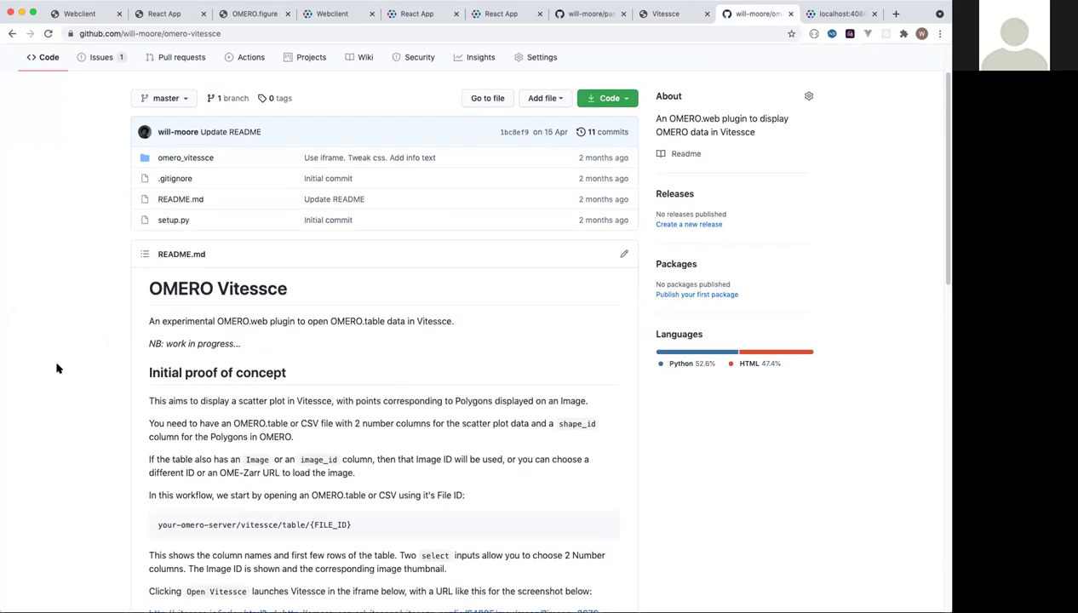
pyautogui.scroll(-2, 57, 368)
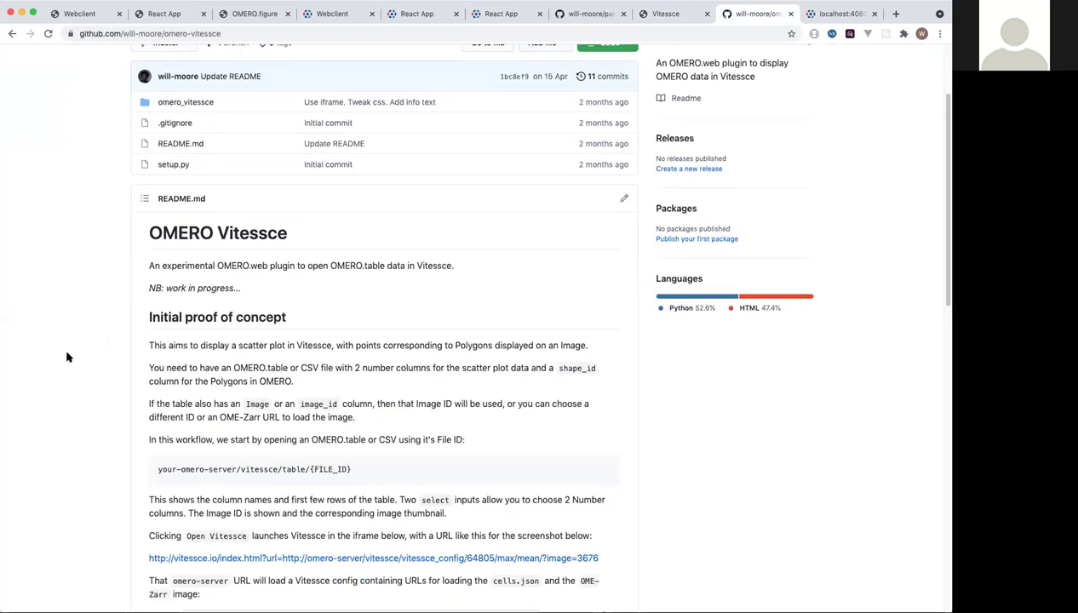
pyautogui.scroll(-4, 69, 357)
pyautogui.scroll(2, 68, 356)
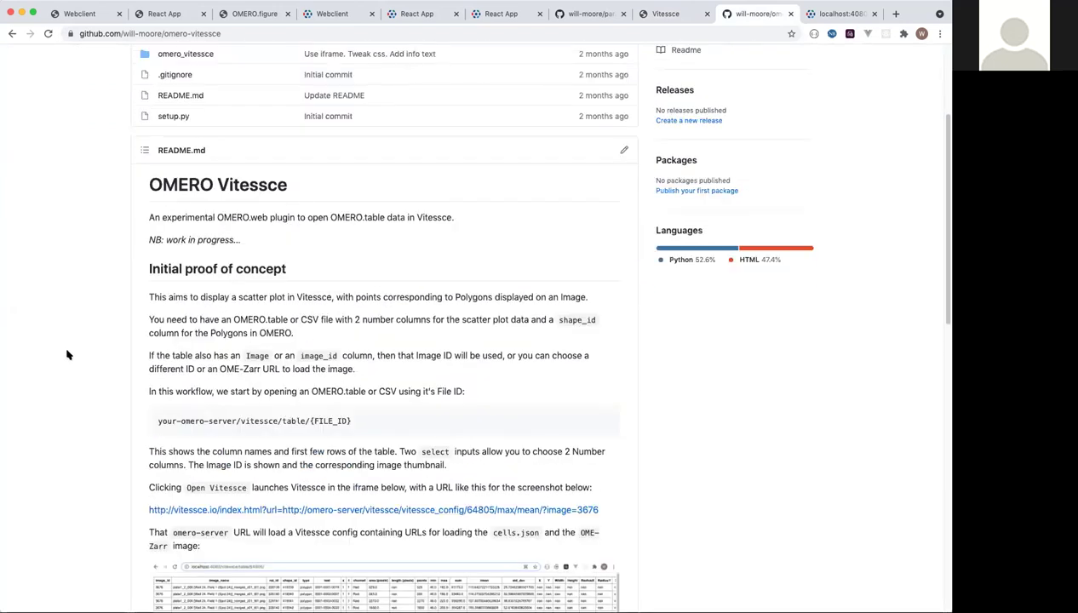
pyautogui.scroll(5, 68, 355)
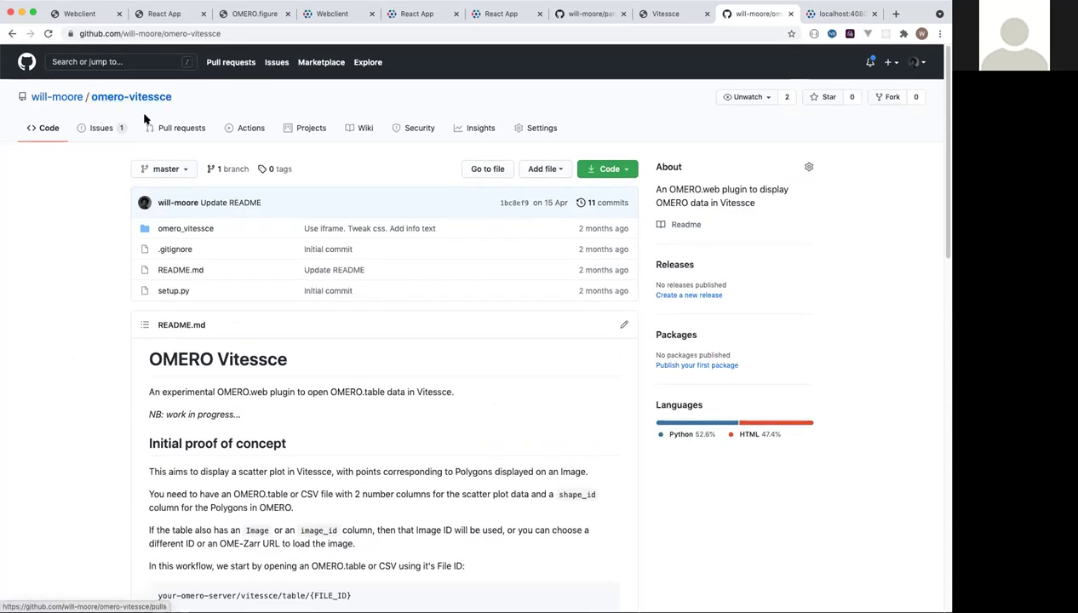
pyautogui.scroll(-10, 71, 414)
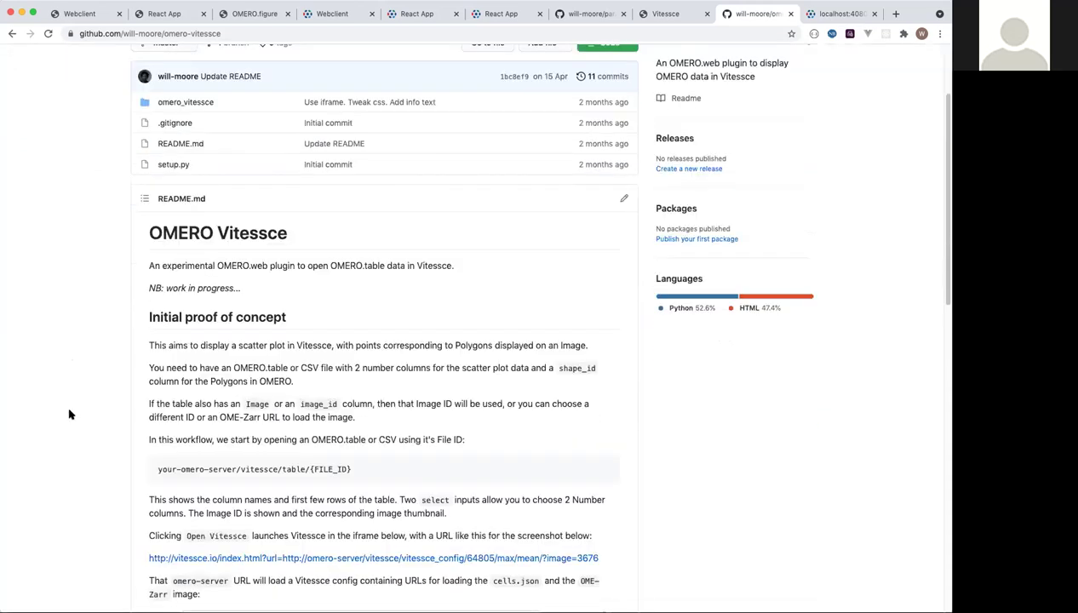
pyautogui.scroll(10, 772, 149)
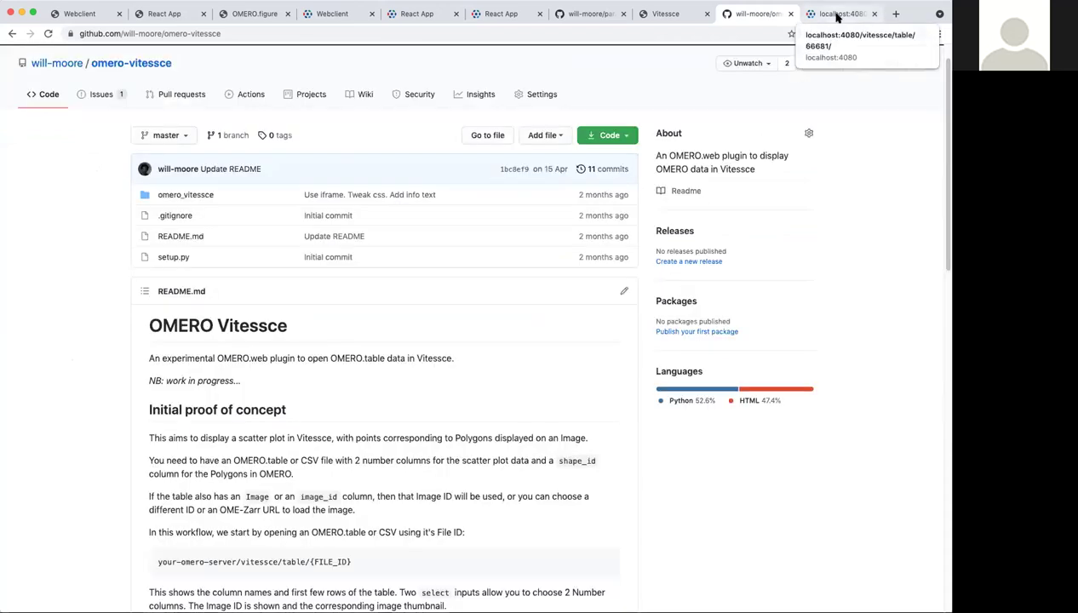
# Open OMERO table 66681 in Vitessce with Roundness_(Smoothness) on the X axis and Sphericity on the Y axis
pyautogui.click(837, 14)
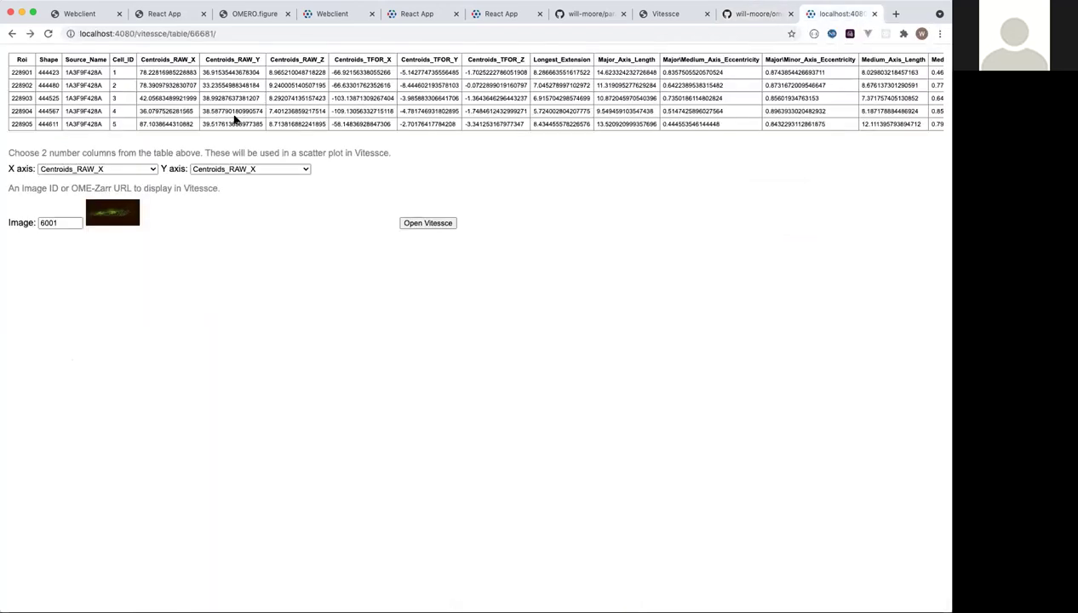
pyautogui.click(49, 34)
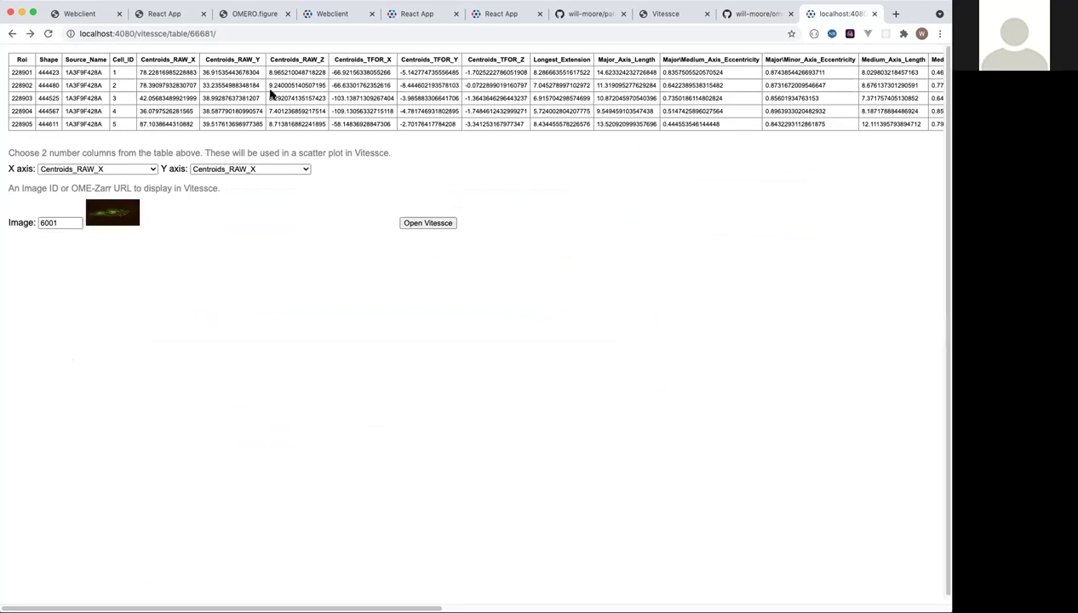
pyautogui.click(115, 172)
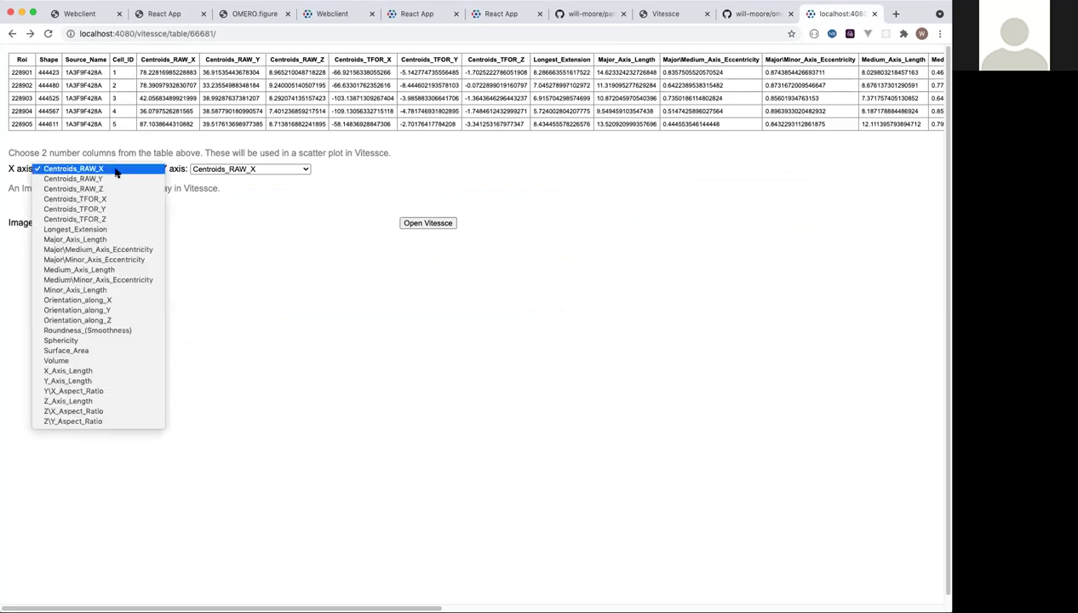
pyautogui.click(107, 332)
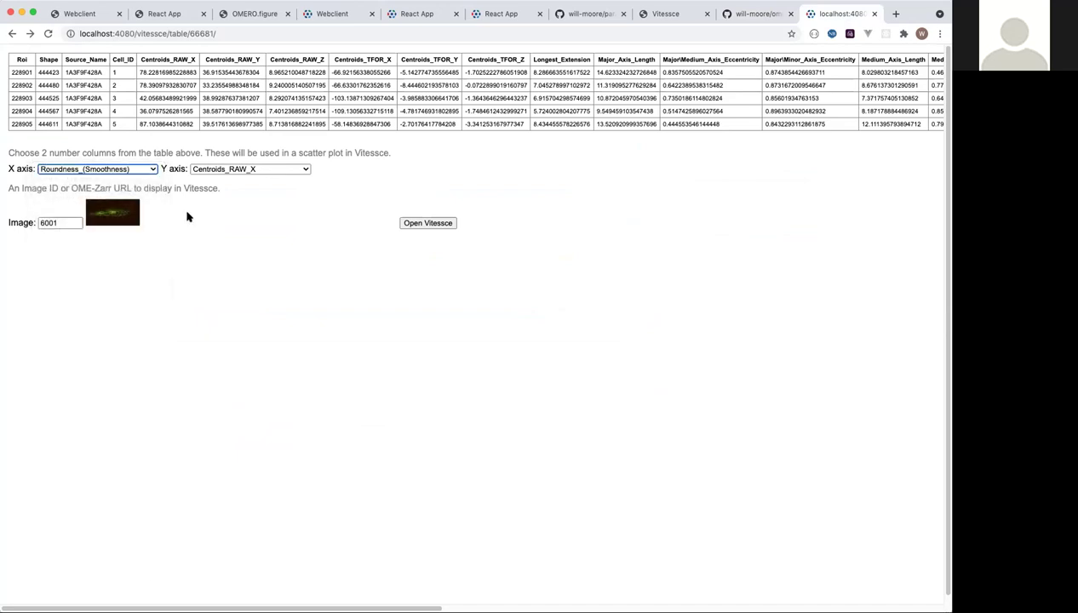
pyautogui.click(216, 170)
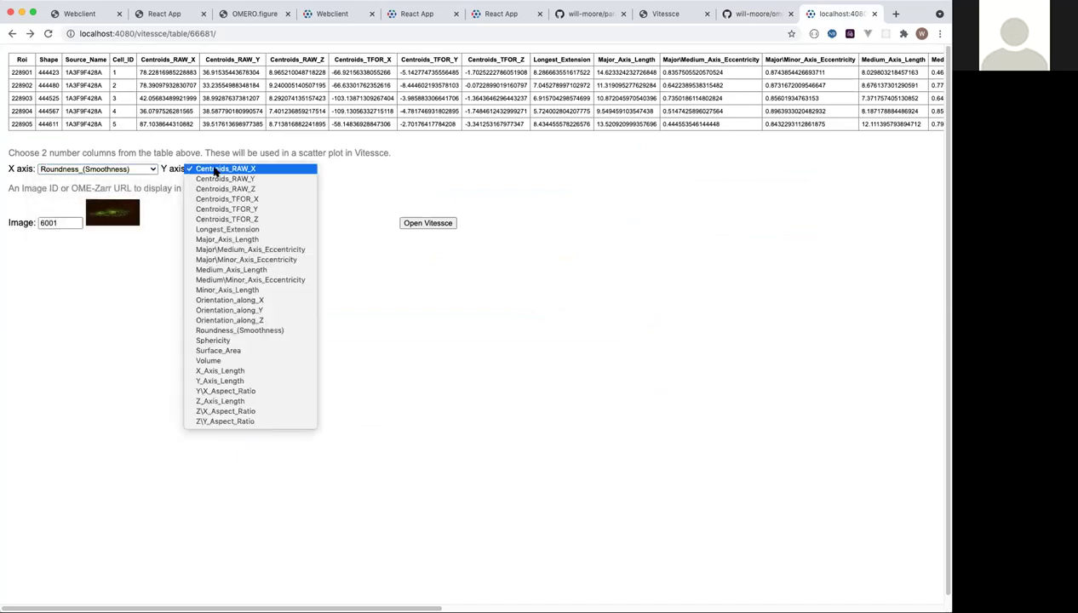
pyautogui.click(218, 342)
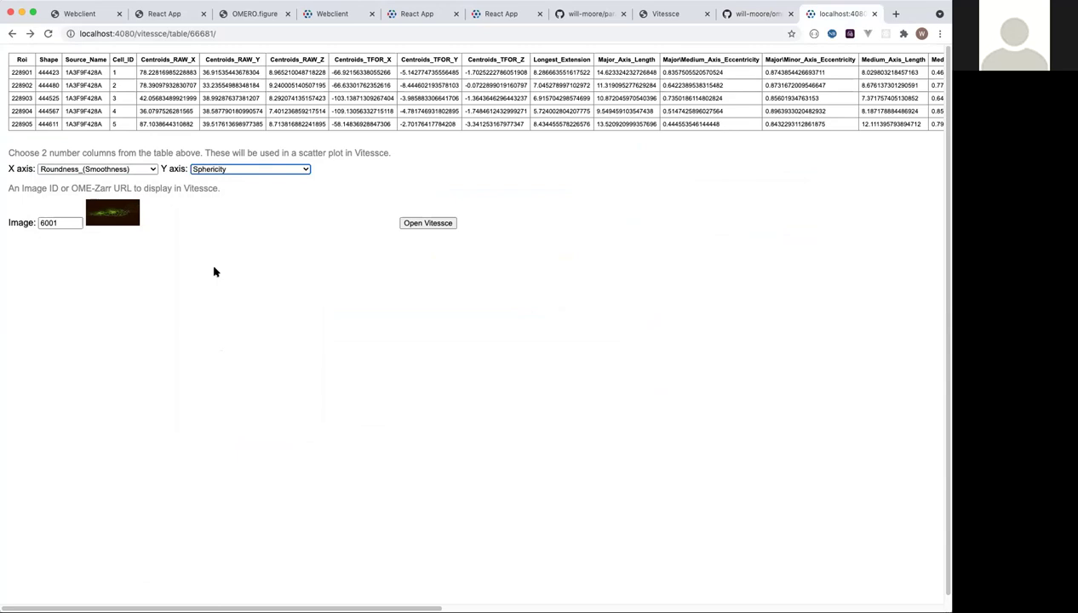
pyautogui.click(417, 224)
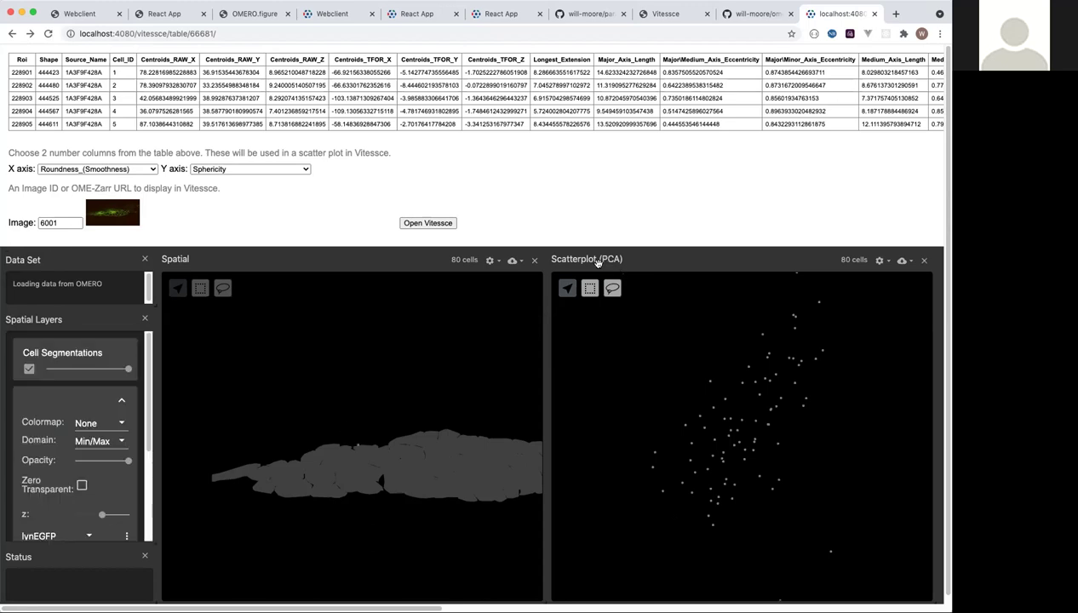
# Box-select scatterplot points in turn: a small group above centre, the upper-right group, and the lower-left group
pyautogui.click(590, 288)
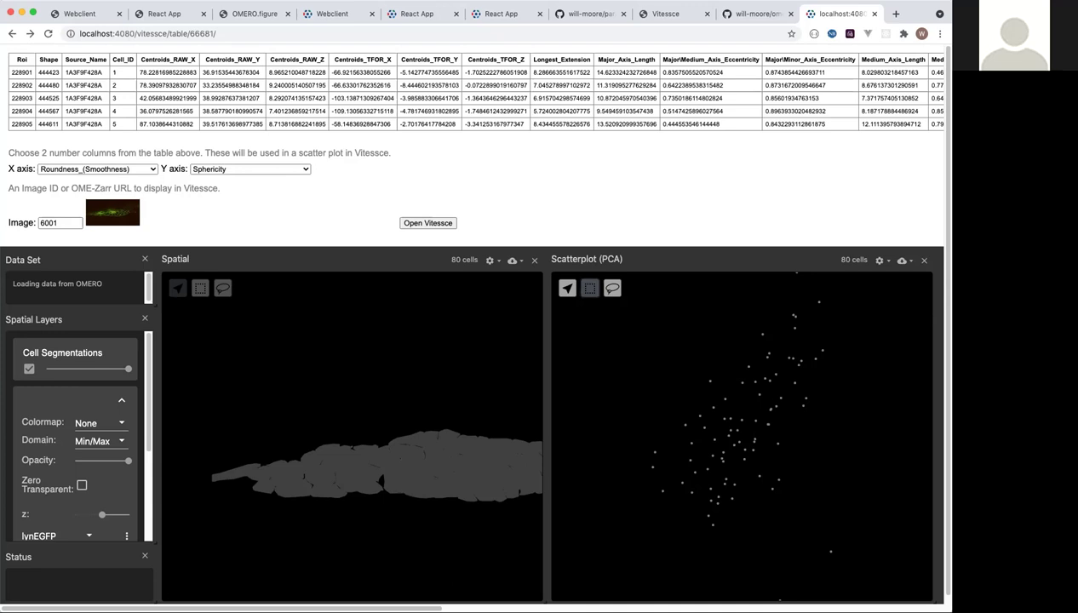
pyautogui.moveTo(704, 367); pyautogui.dragTo(773, 407)
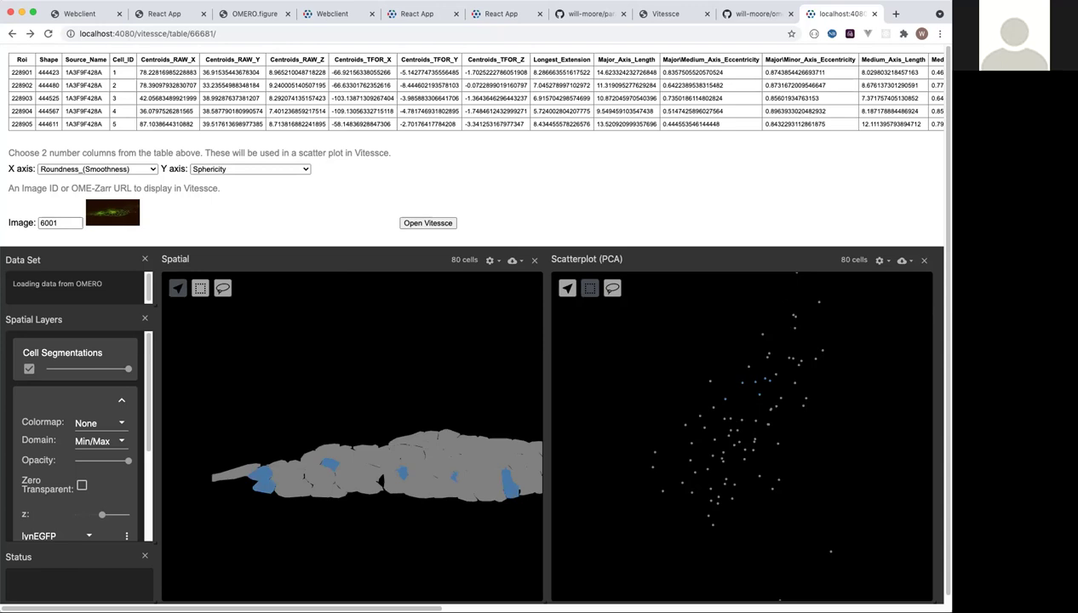
pyautogui.moveTo(754, 288); pyautogui.dragTo(843, 368)
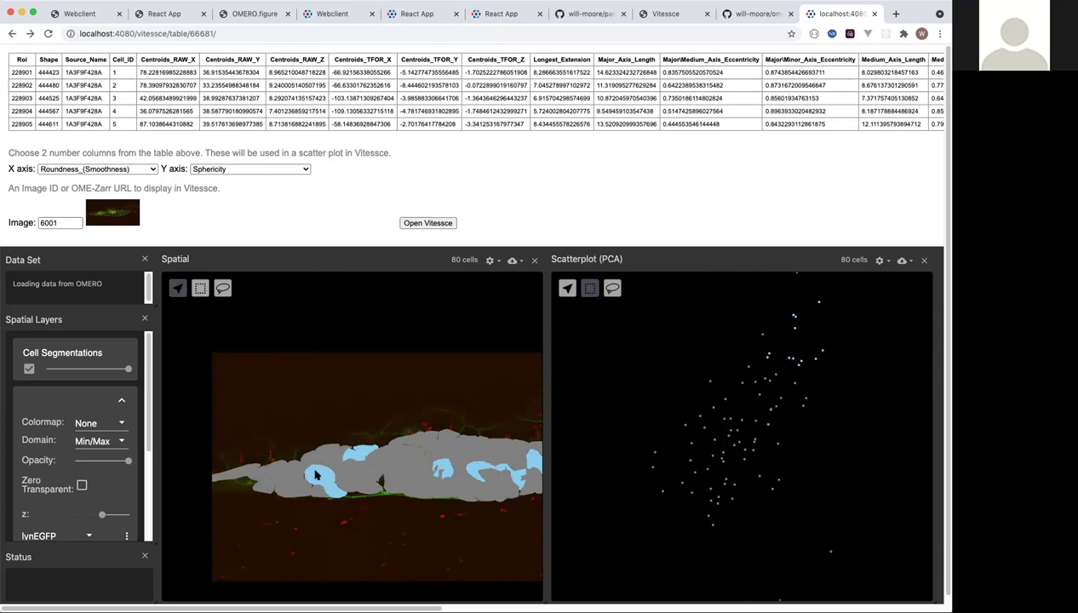
pyautogui.moveTo(632, 458); pyautogui.dragTo(742, 525)
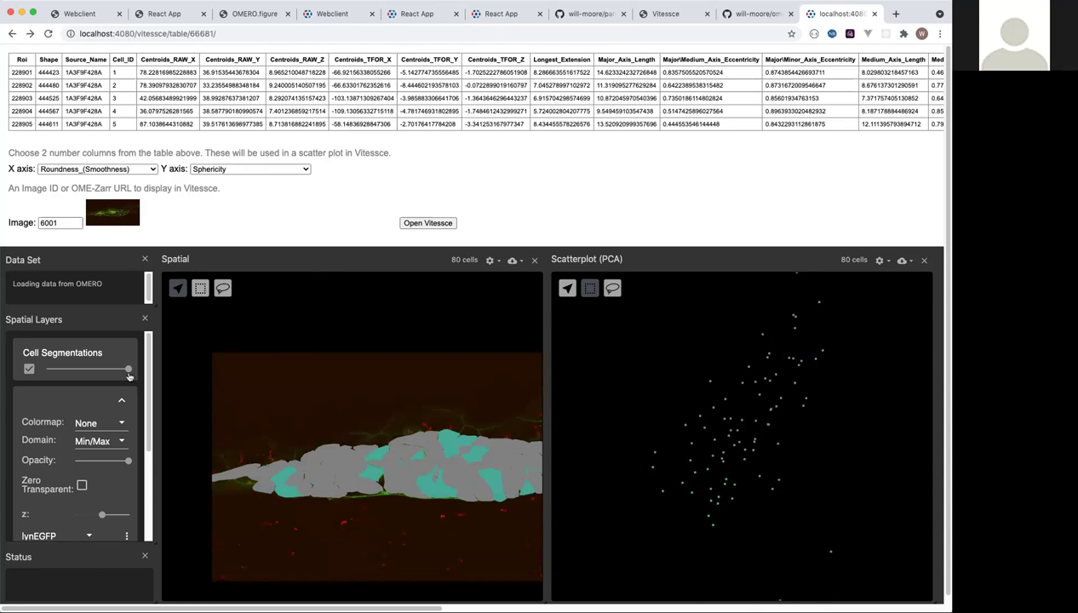
# Lower the Cell Segmentations opacity to about two thirds and frame the whole segmented tissue in the spatial view
pyautogui.moveTo(126, 368); pyautogui.dragTo(101, 370)
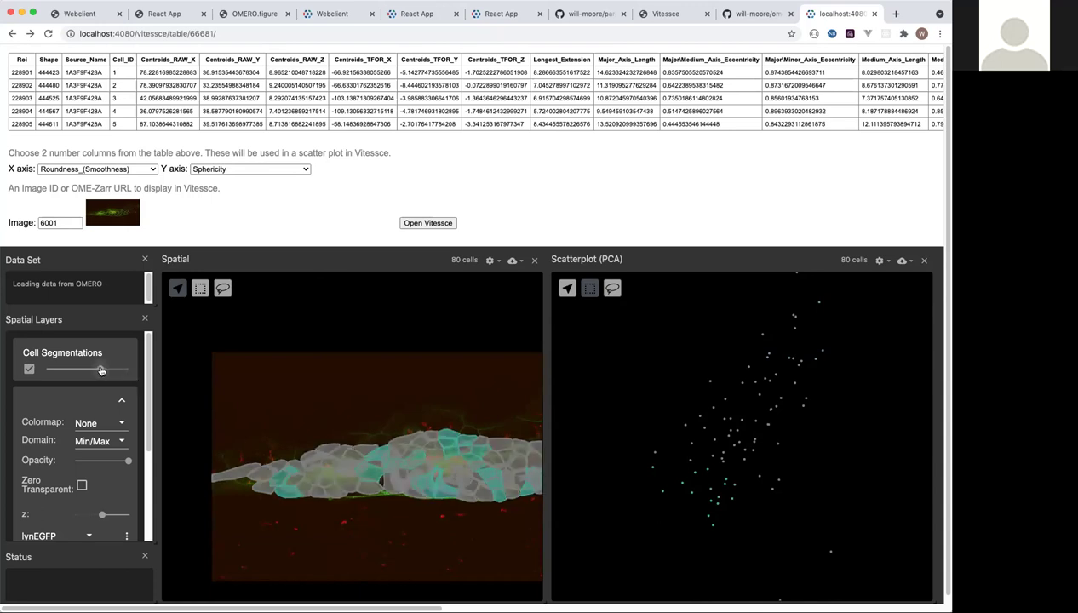
pyautogui.moveTo(336, 466)
pyautogui.scroll(-1, 388, 429)
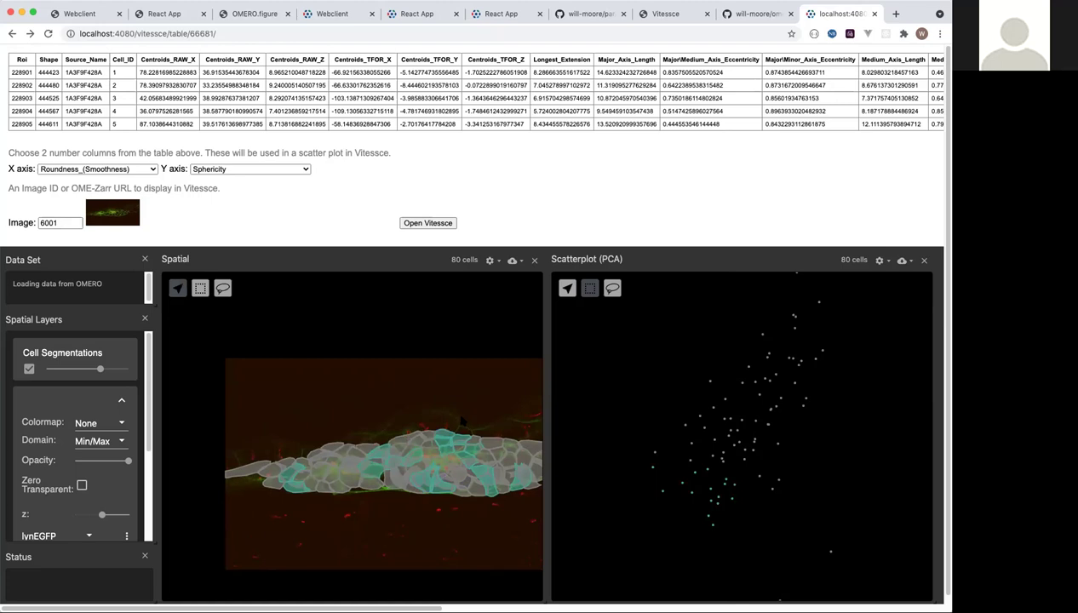
pyautogui.moveTo(449, 414); pyautogui.dragTo(392, 389)
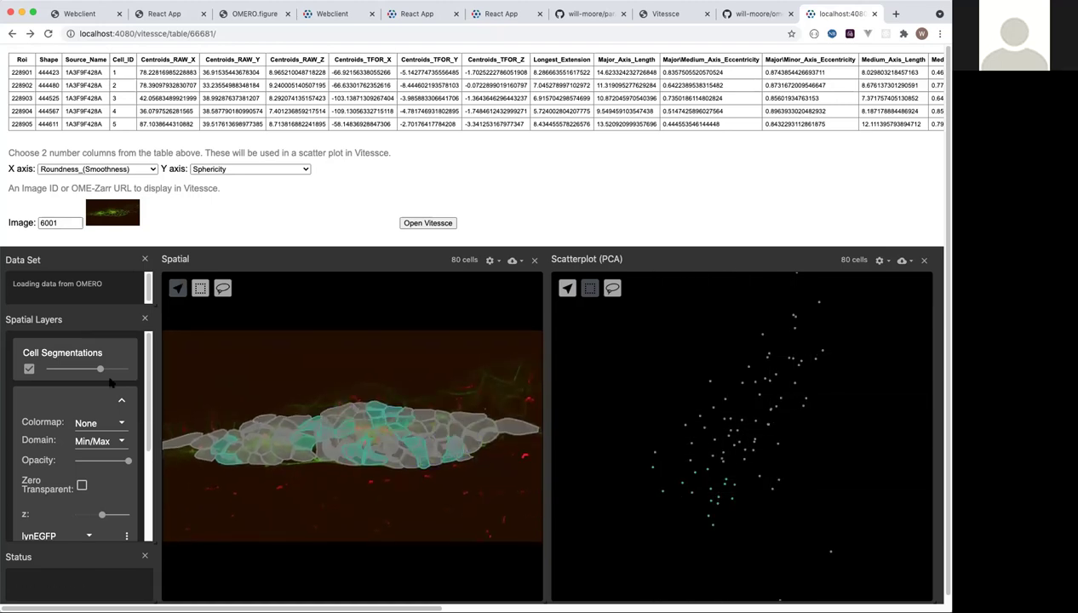
# Hide the lynEGFP channel and lower its upper intensity limit to slightly below the middle of its range
pyautogui.scroll(-1, 79, 473)
pyautogui.scroll(-4, 79, 474)
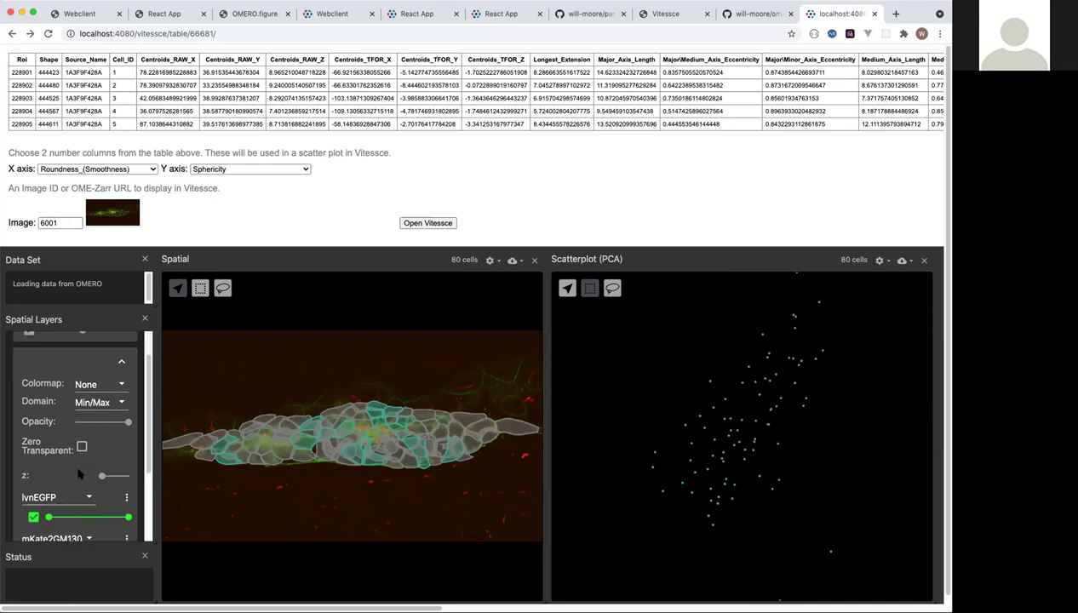
pyautogui.moveTo(123, 405)
pyautogui.moveTo(123, 405)
pyautogui.mouseDown()
pyautogui.moveTo(79, 403)
pyautogui.moveTo(124, 403)
pyautogui.mouseUp()
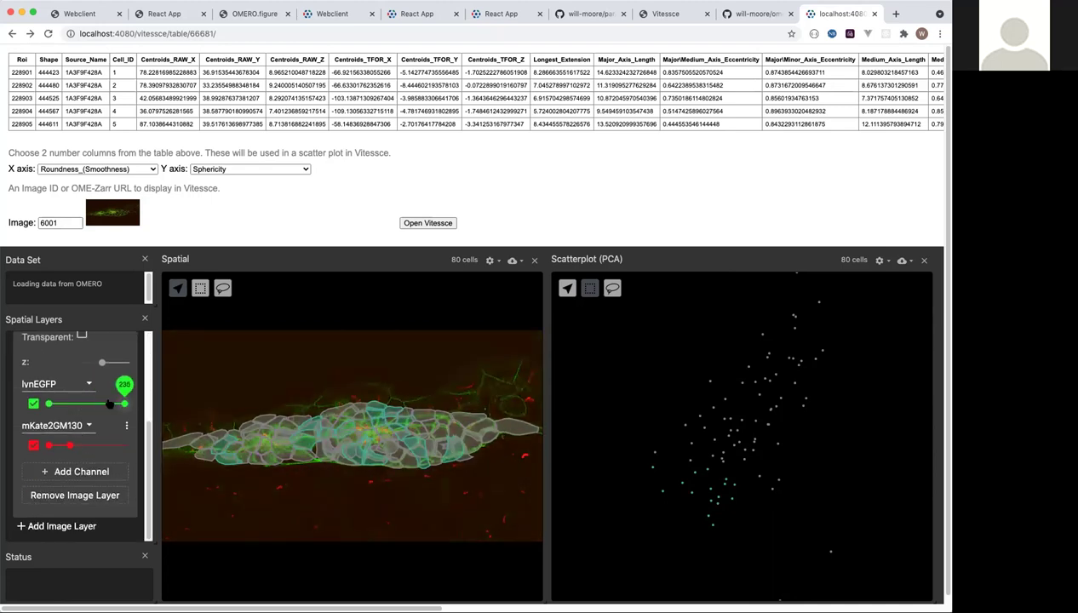
pyautogui.click(34, 403)
pyautogui.moveTo(124, 403)
pyautogui.moveTo(124, 403); pyautogui.dragTo(87, 406)
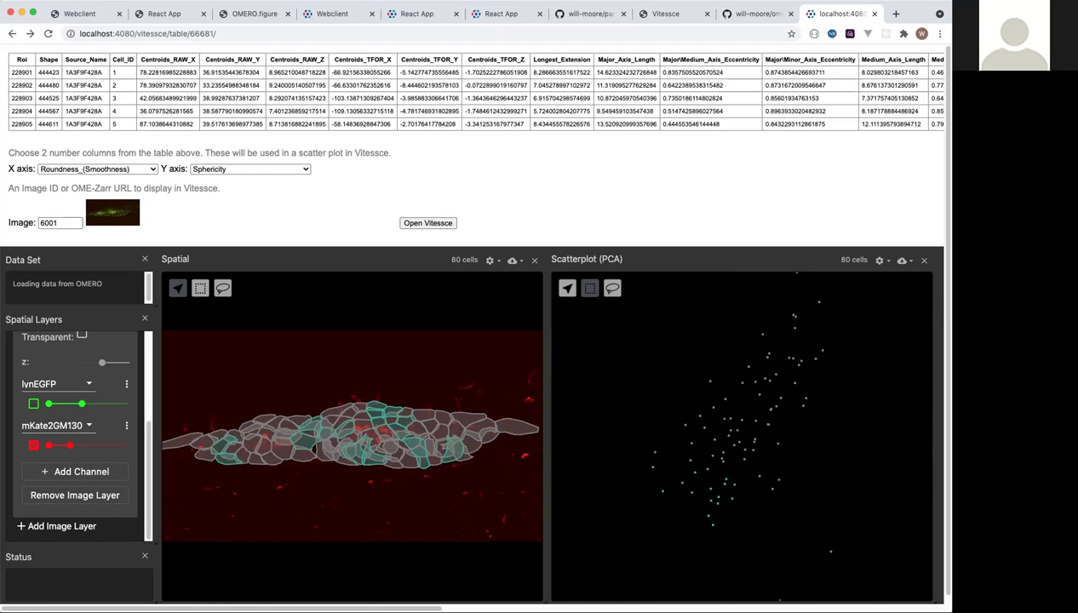
# Box-select the large central group of points in the Vitessce scatterplot
pyautogui.moveTo(659, 353); pyautogui.dragTo(817, 490)
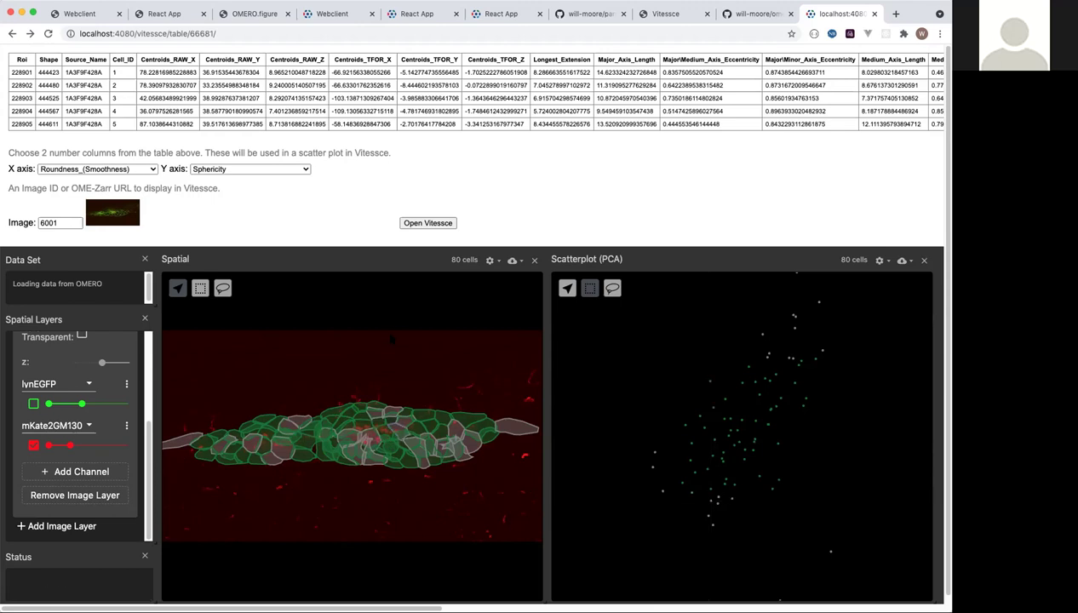
pyautogui.moveTo(385, 410)
# Switch to the OMERO.parade page for project 2252 and add a filter on max Centroids_RAW_X
pyautogui.click(166, 16)
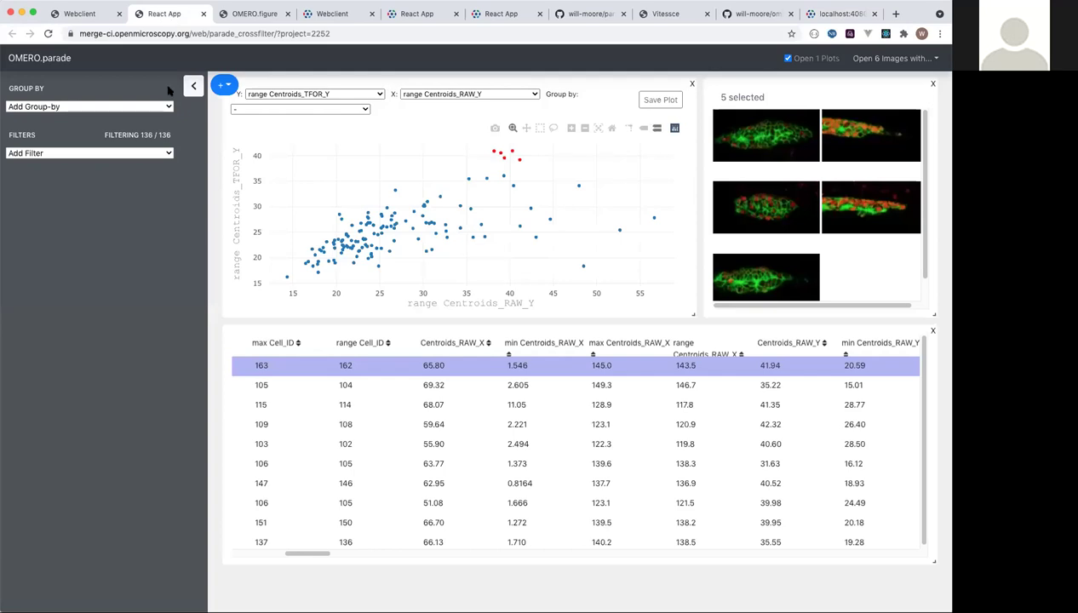
pyautogui.click(68, 154)
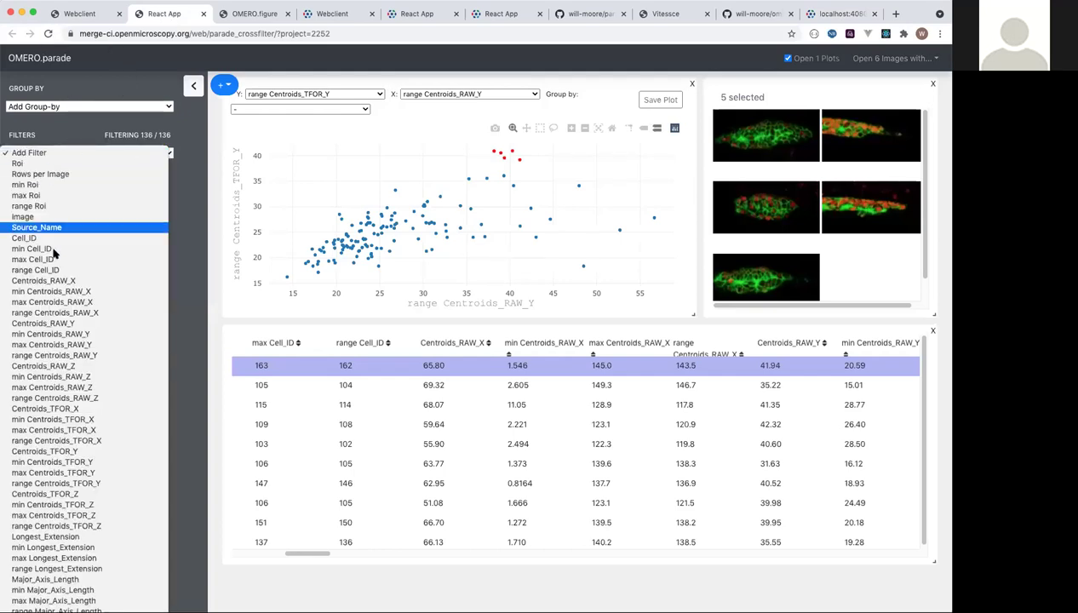
pyautogui.click(48, 302)
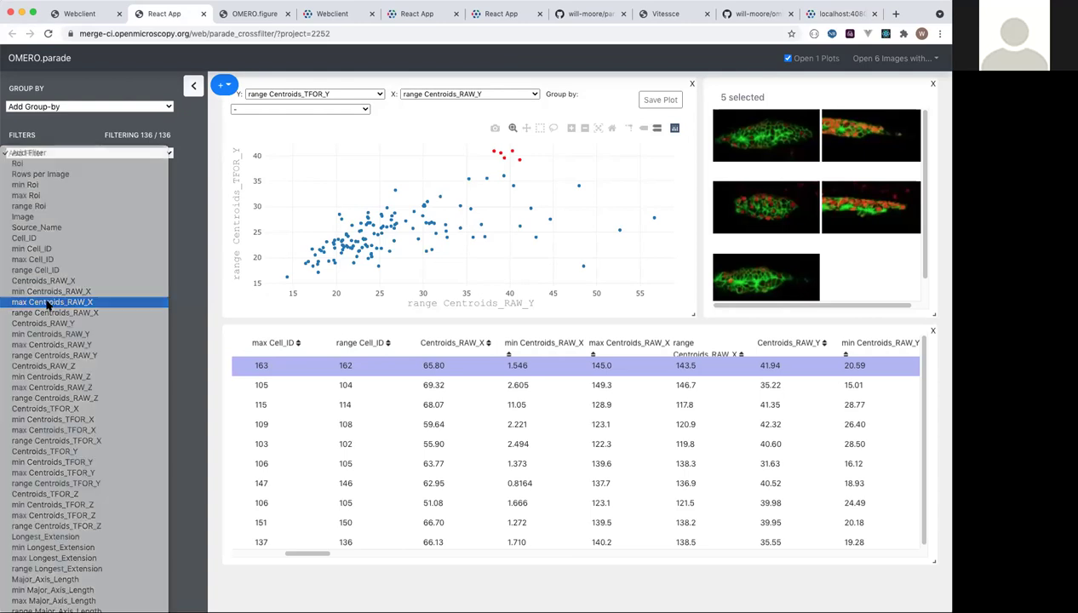
pyautogui.rightClick(78, 254)
pyautogui.click(50, 244)
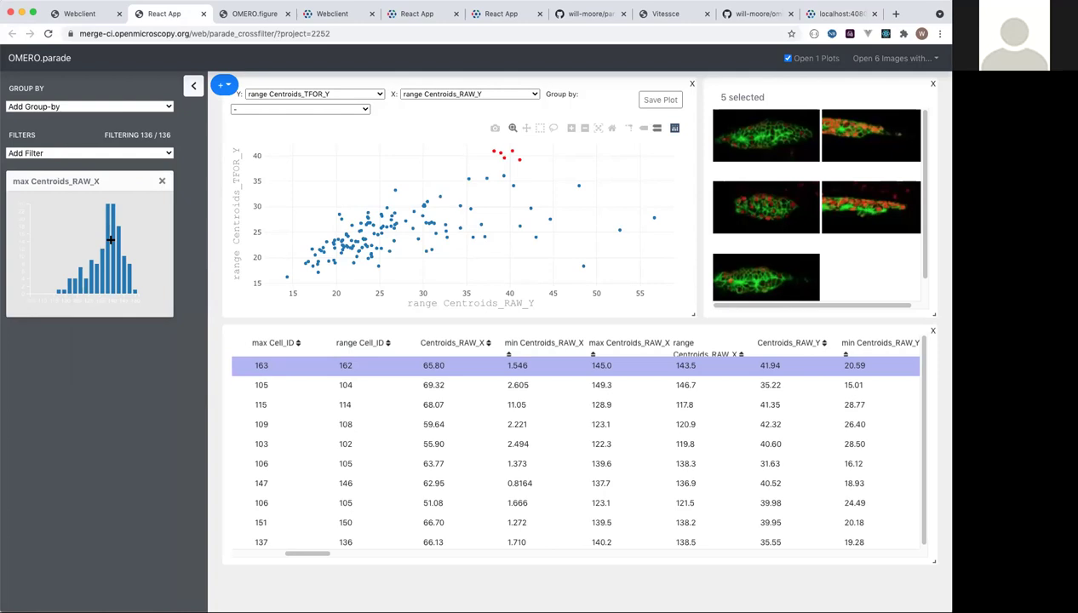
# Restrict the max Centroids_RAW_X filter to 135.10 - 144.77 and autoscale the scatter plot to the remaining points
pyautogui.moveTo(111, 240)
pyautogui.mouseDown()
pyautogui.moveTo(122, 225)
pyautogui.moveTo(73, 246)
pyautogui.mouseUp()
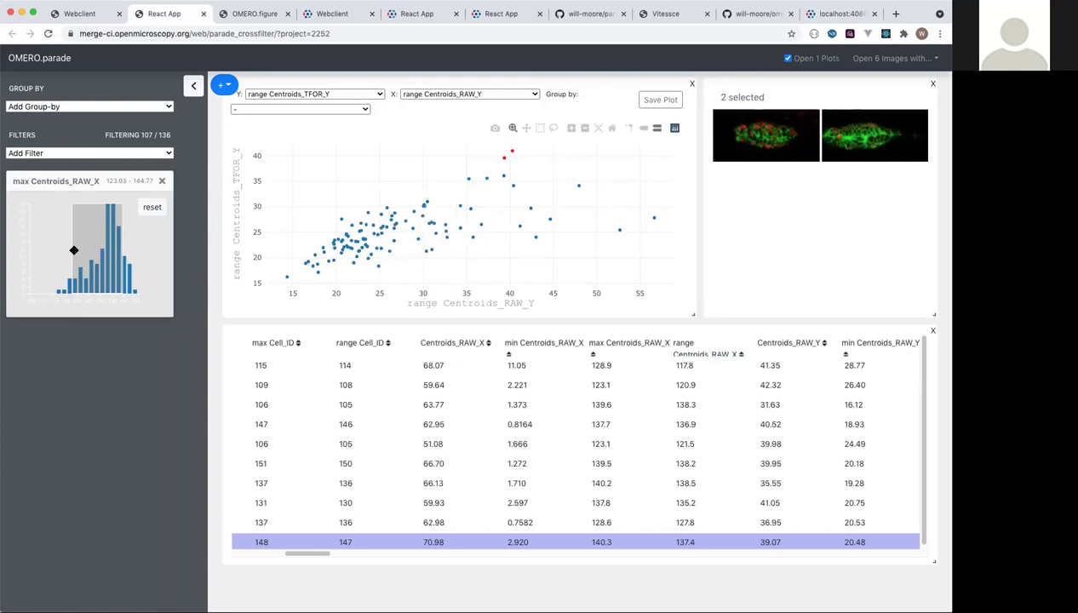
pyautogui.moveTo(76, 250); pyautogui.dragTo(103, 246)
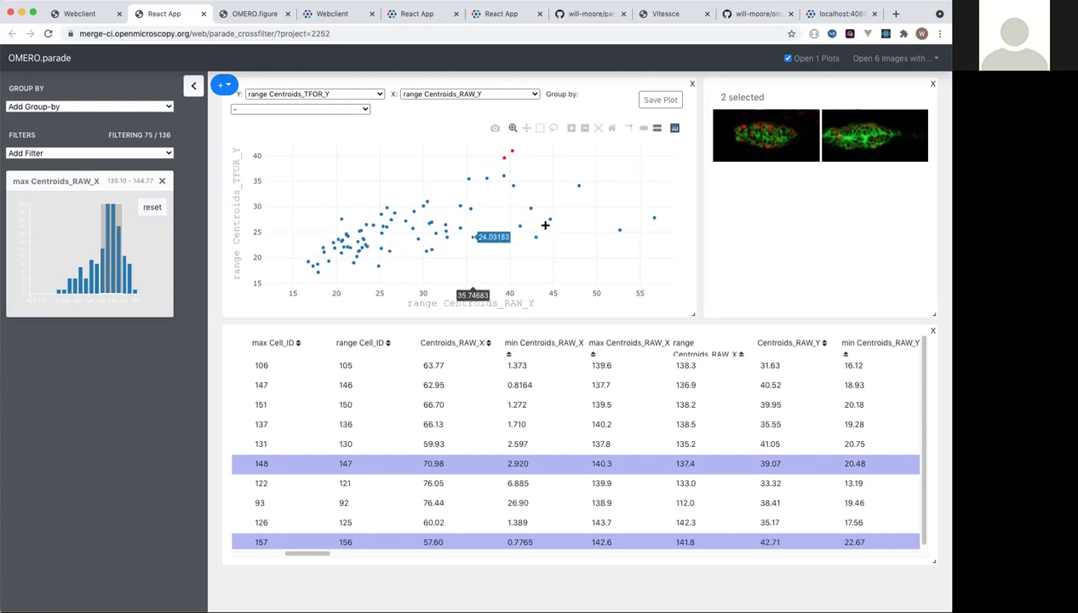
pyautogui.click(598, 132)
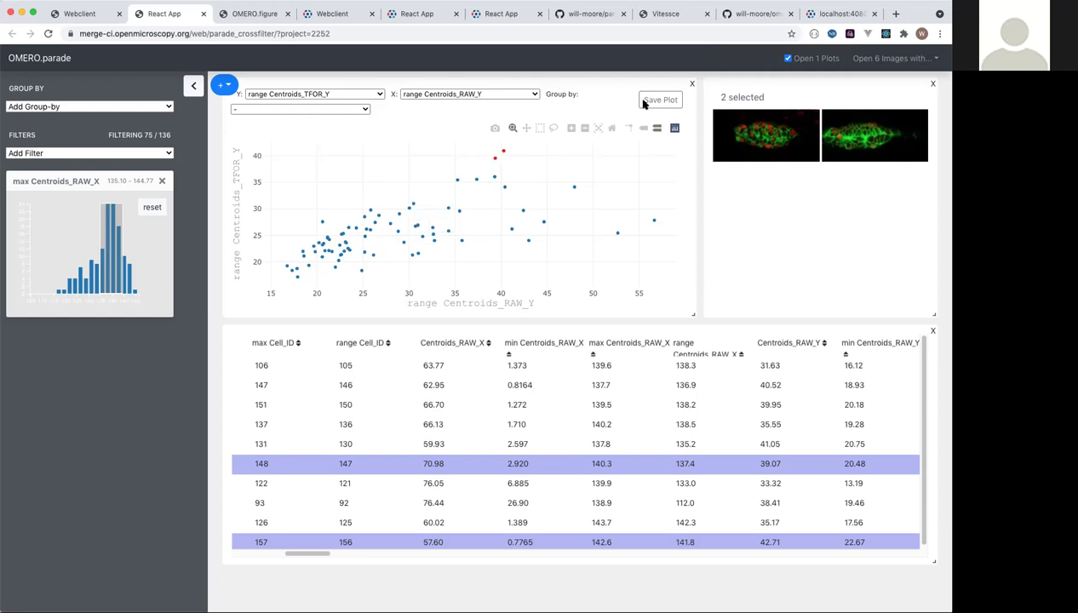
# Revisit the Vitessce page, then return to OMERO.parade and box-select the plot points around 29–31 on range Centroids_RAW_Y
pyautogui.click(840, 15)
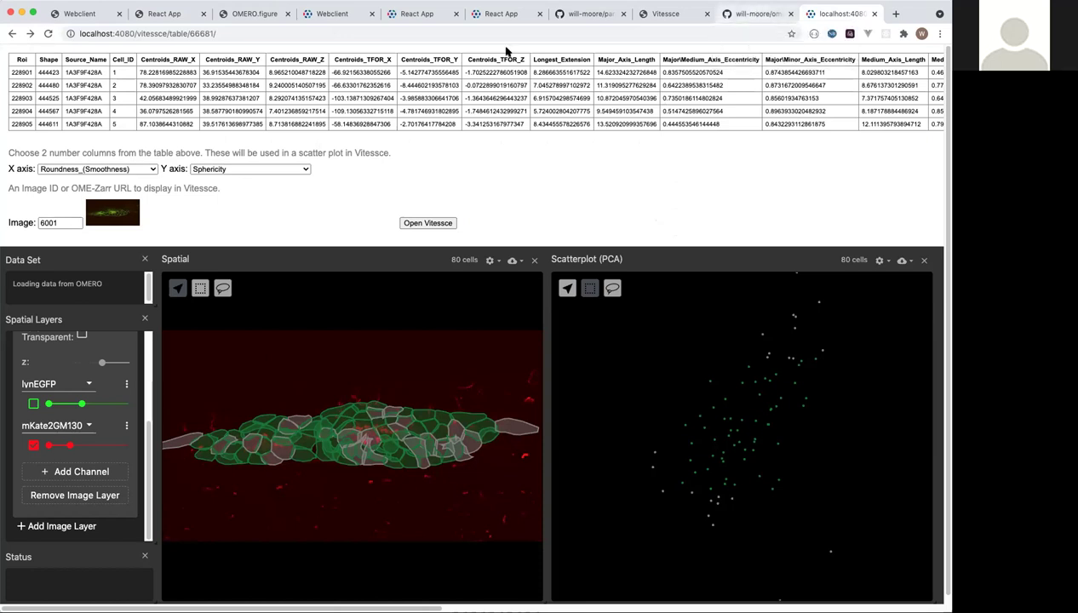
pyautogui.click(173, 14)
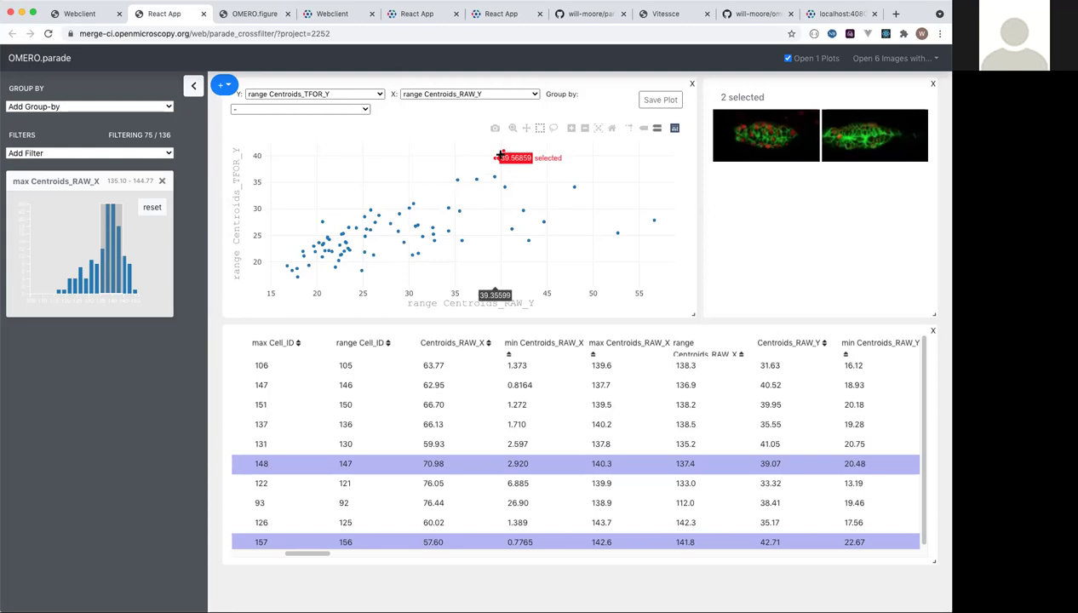
pyautogui.moveTo(395, 187); pyautogui.dragTo(432, 232)
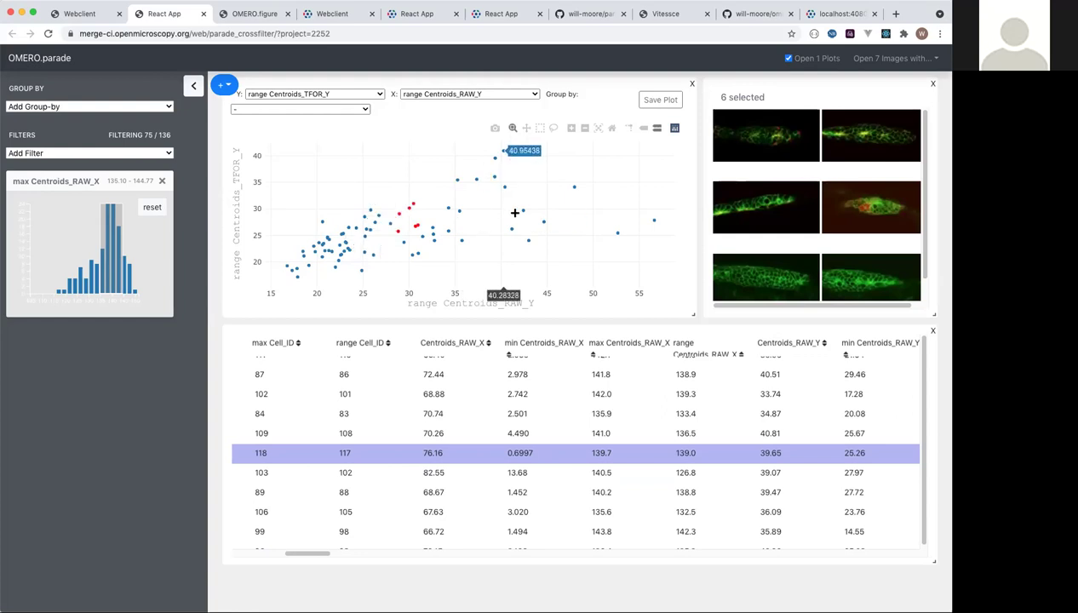
# Group the range Centroids_TFOR_Y against range Centroids_RAW_Y plot by Dataset
pyautogui.click(364, 109)
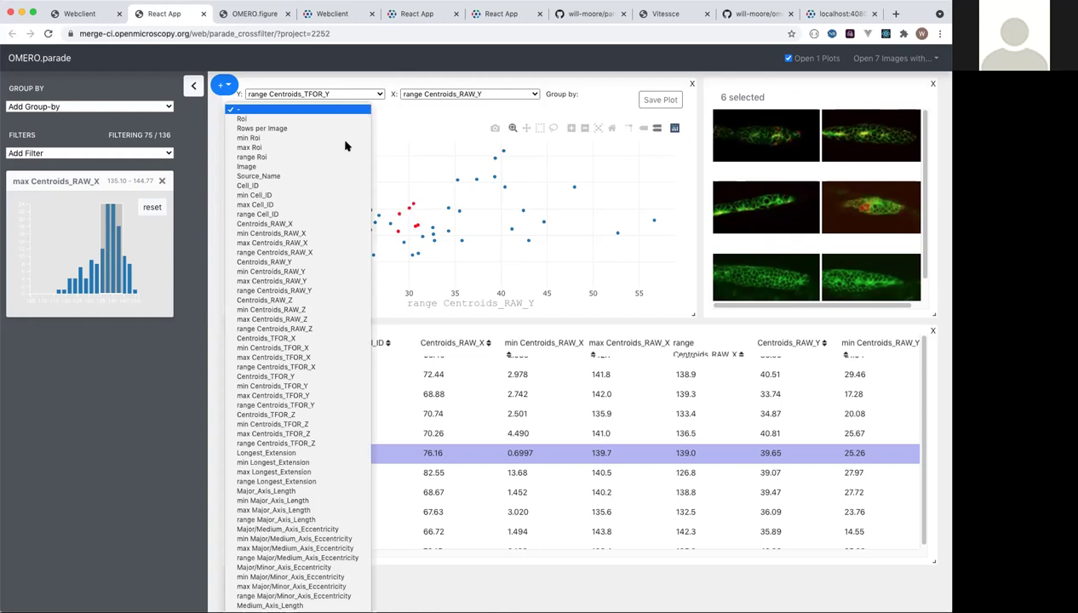
pyautogui.scroll(-10, 312, 284)
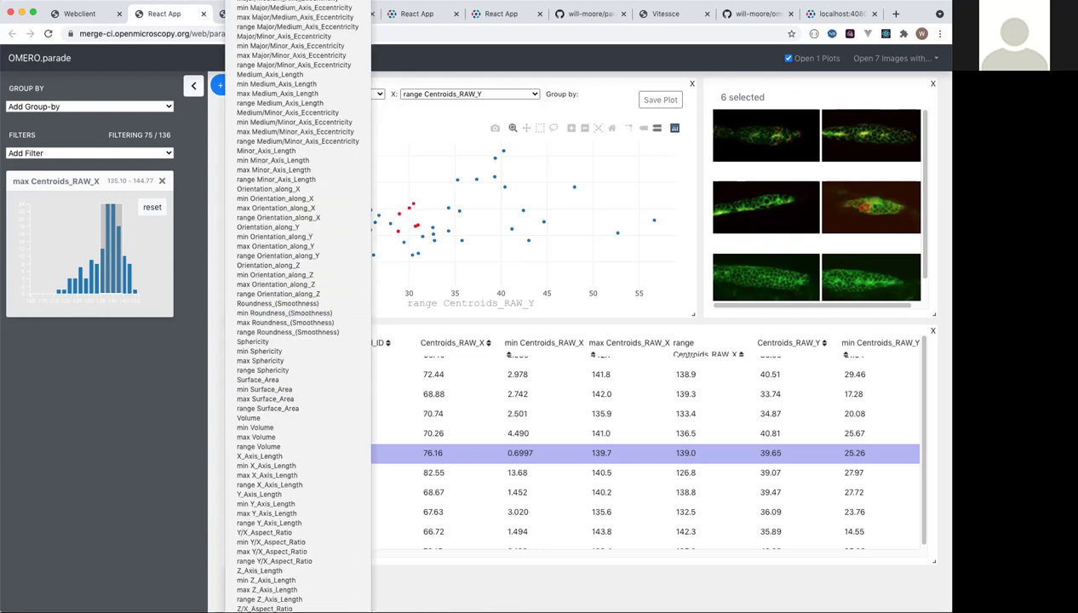
pyautogui.click(281, 68)
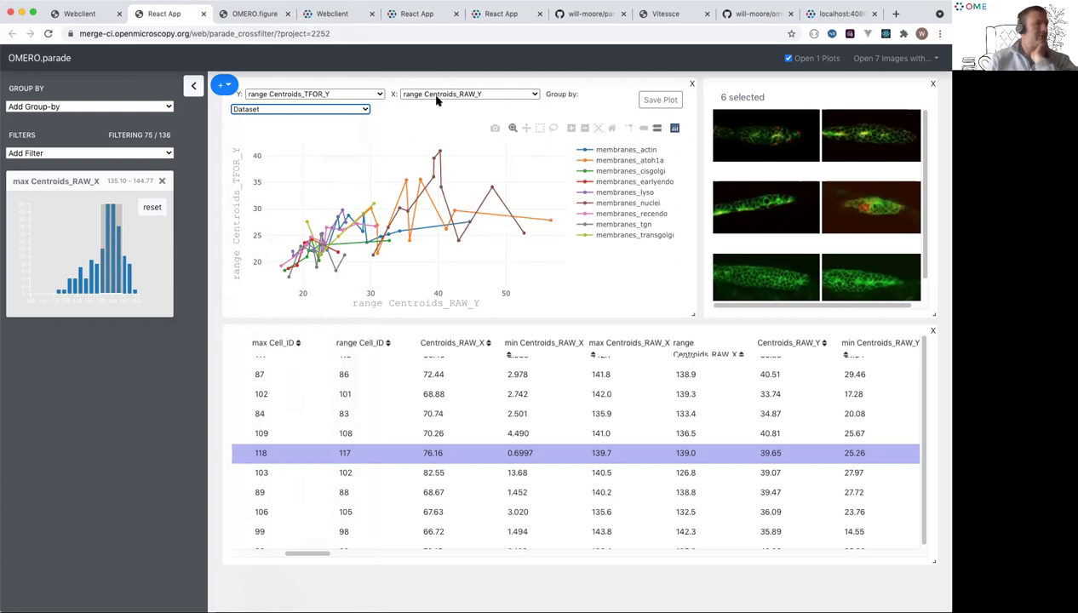
pyautogui.click(366, 109)
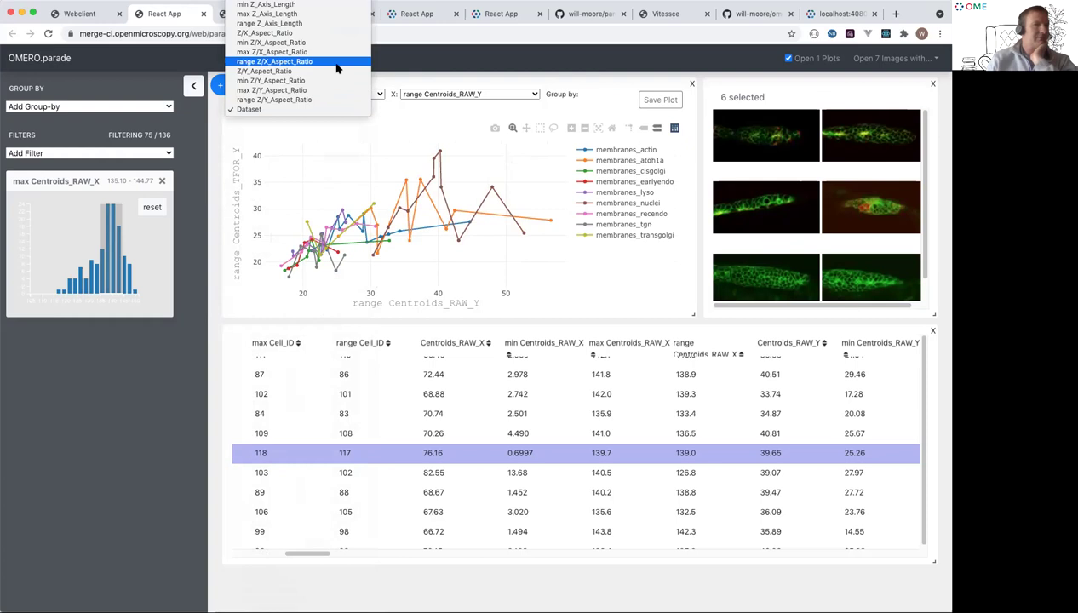
pyautogui.scroll(10, 336, 68)
pyautogui.scroll(10, 337, 69)
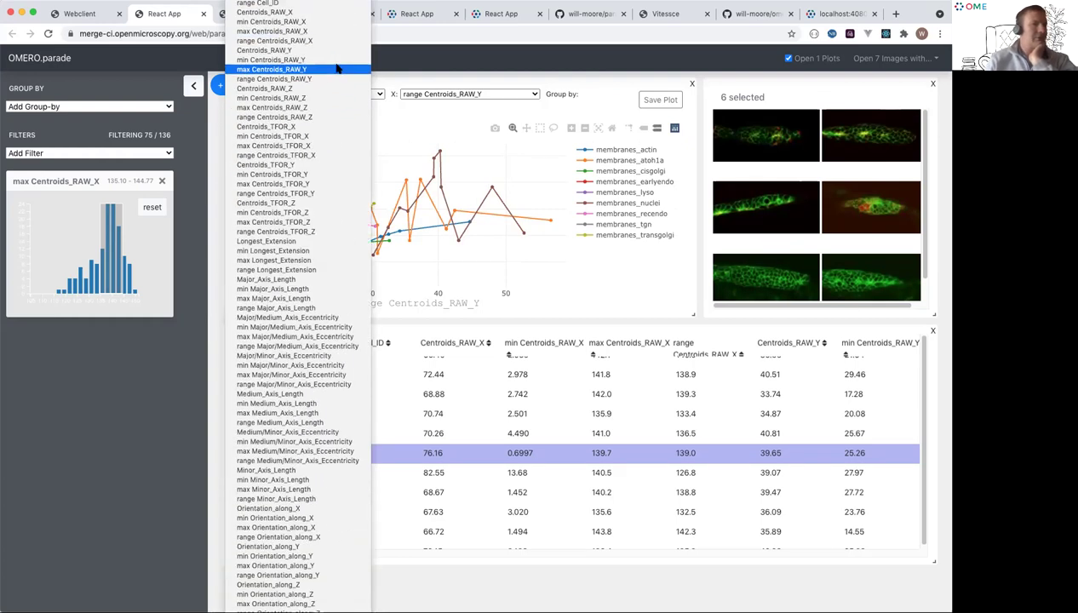
pyautogui.click(441, 114)
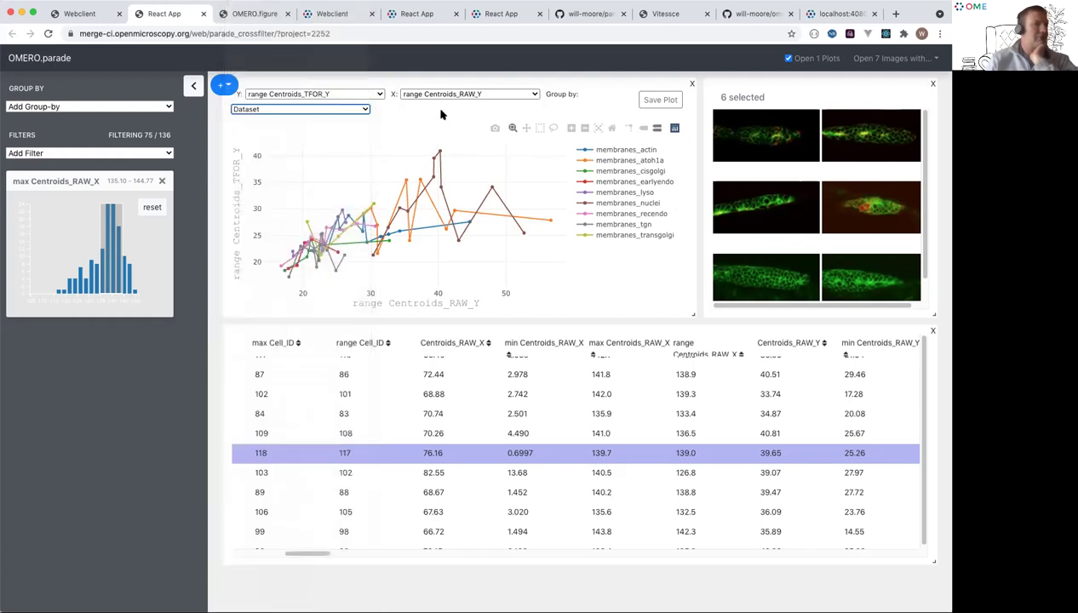